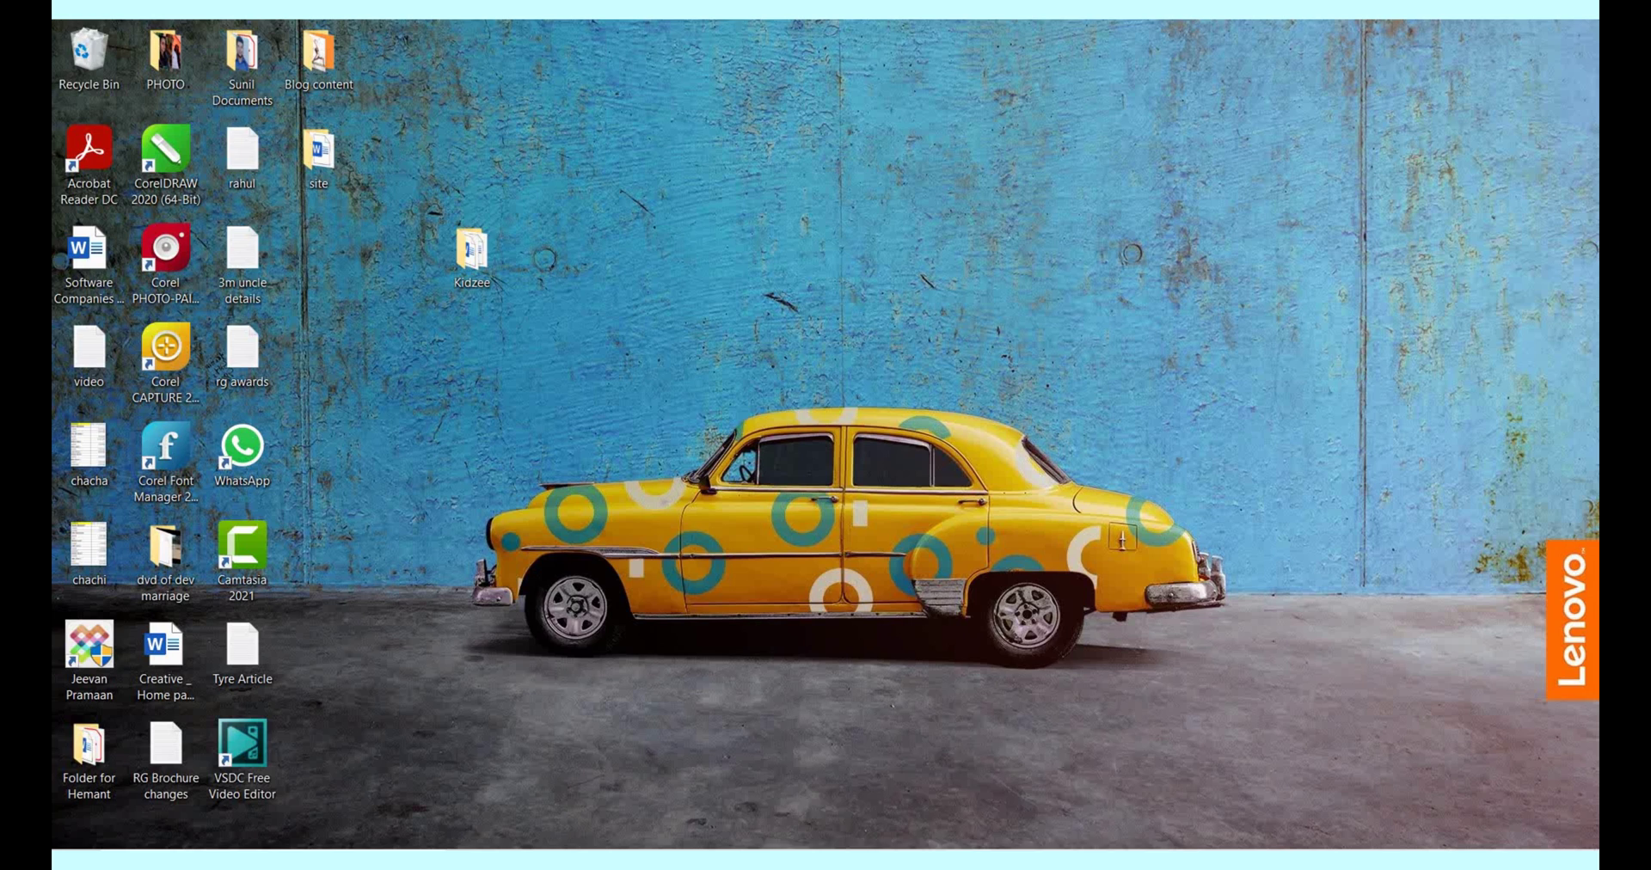
# Step: Open Blogger.com in a new incognito Chrome tab via a Google search for 'blogger'
pyautogui.moveTo(970, 851)
pyautogui.click(1067, 800)
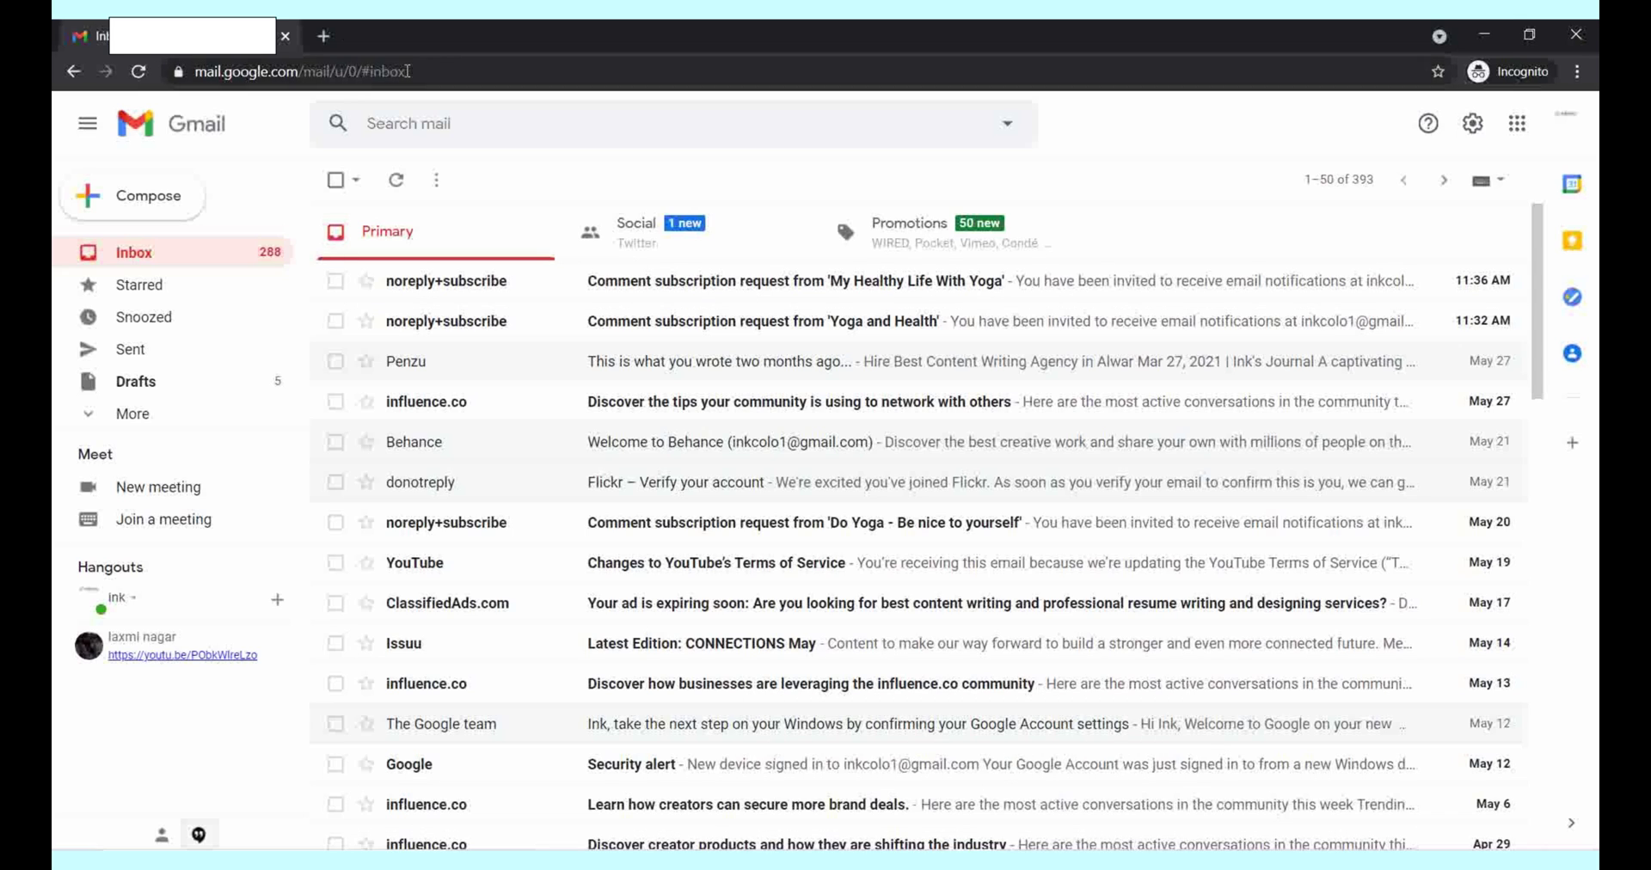
pyautogui.click(330, 36)
pyautogui.write('blogger')
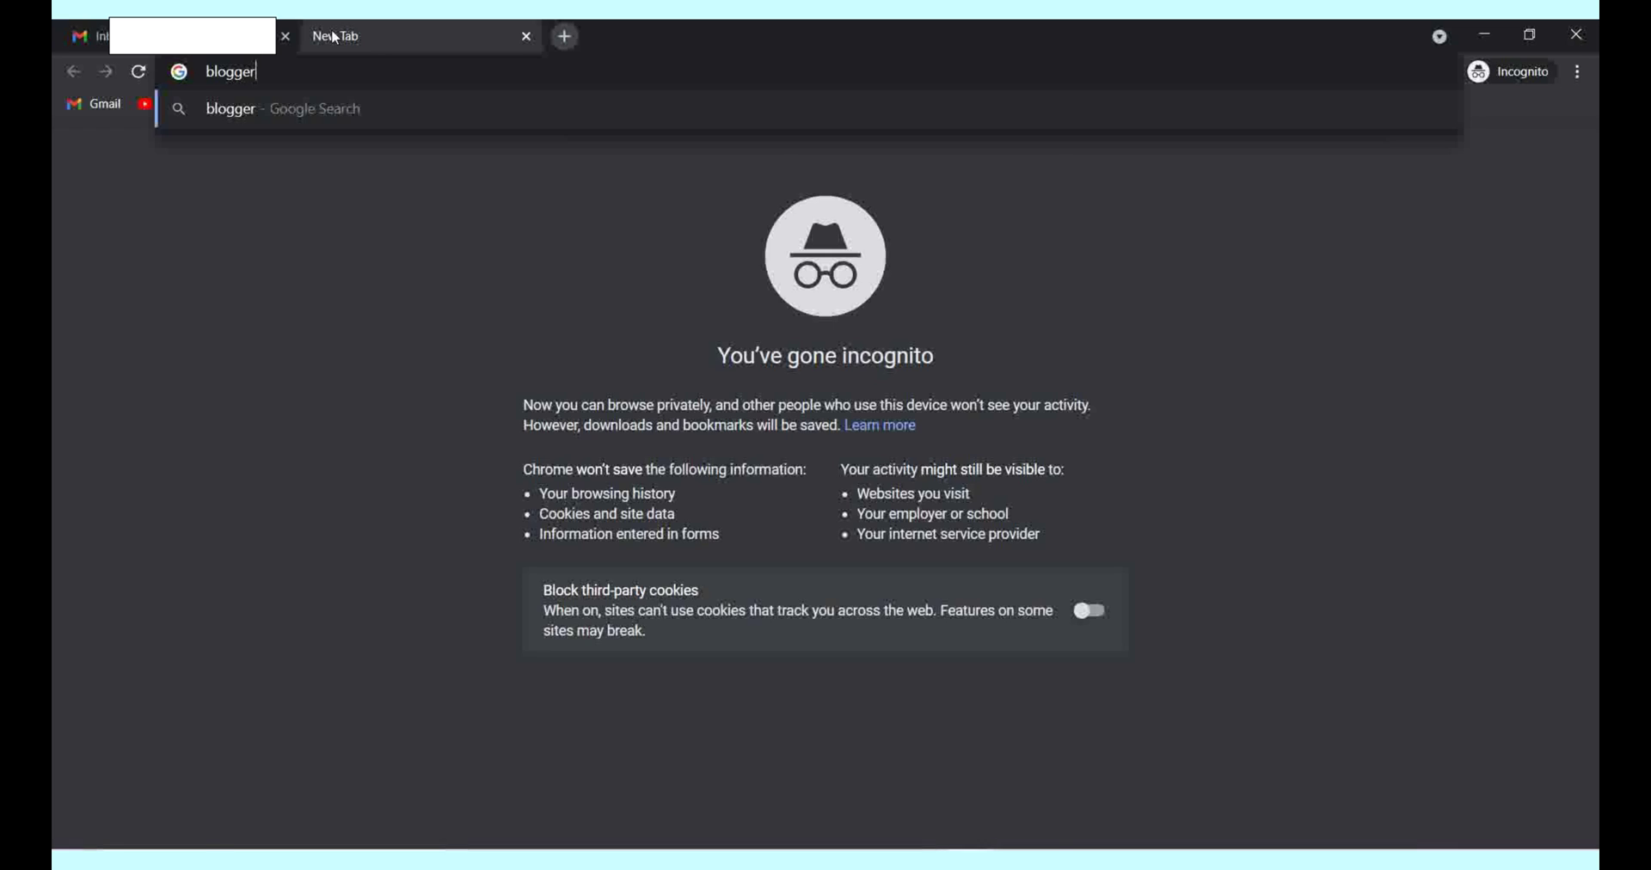
pyautogui.press('Return')
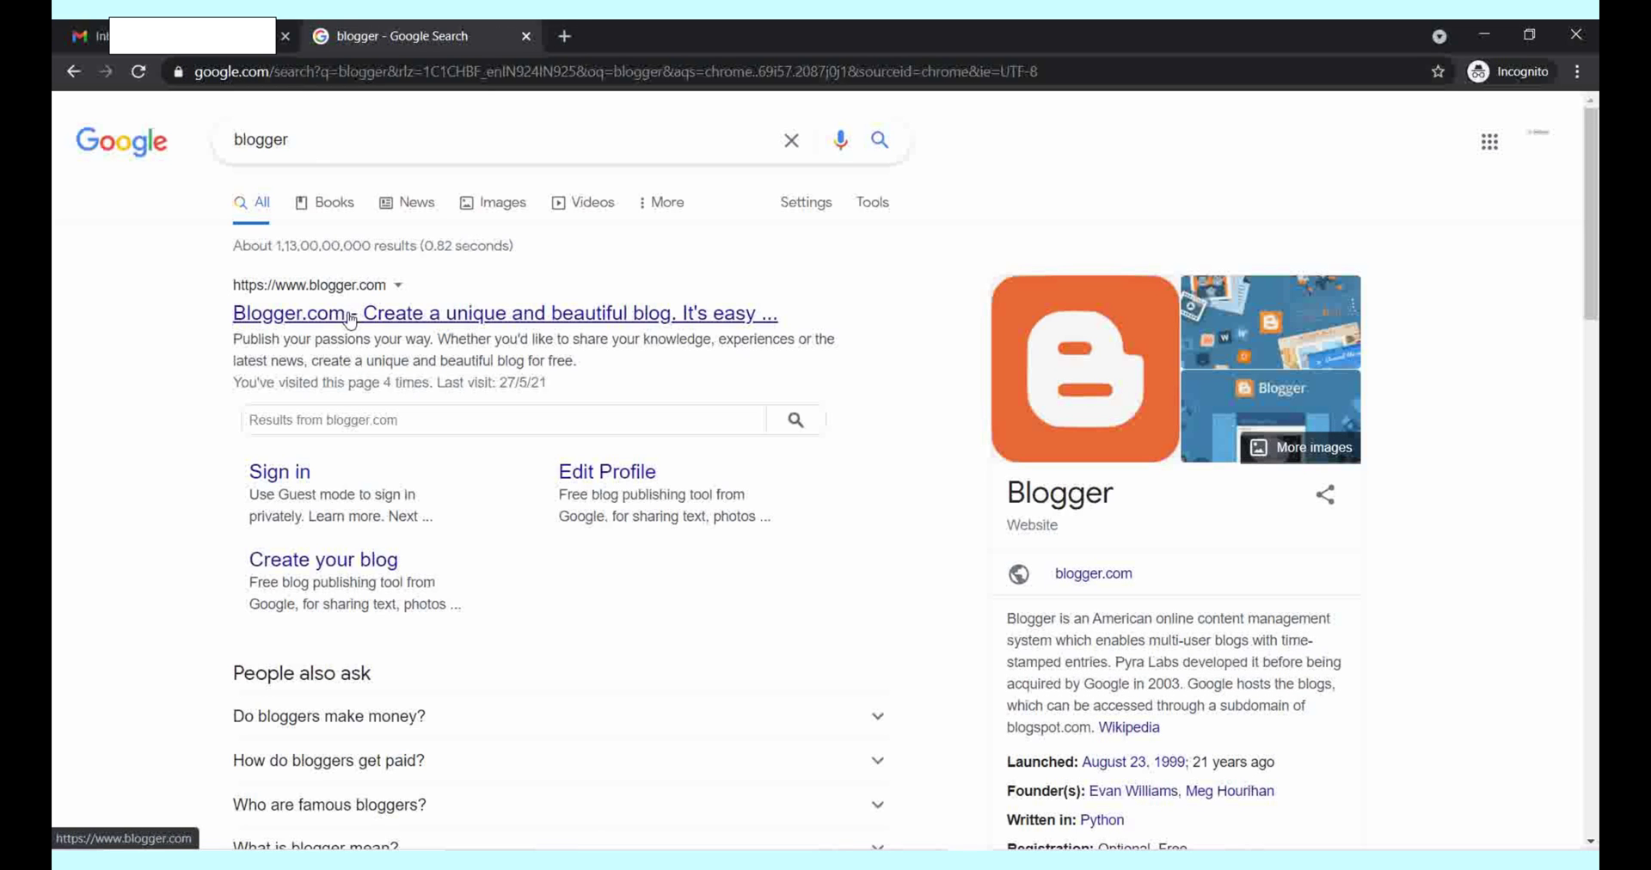
pyautogui.click(350, 321)
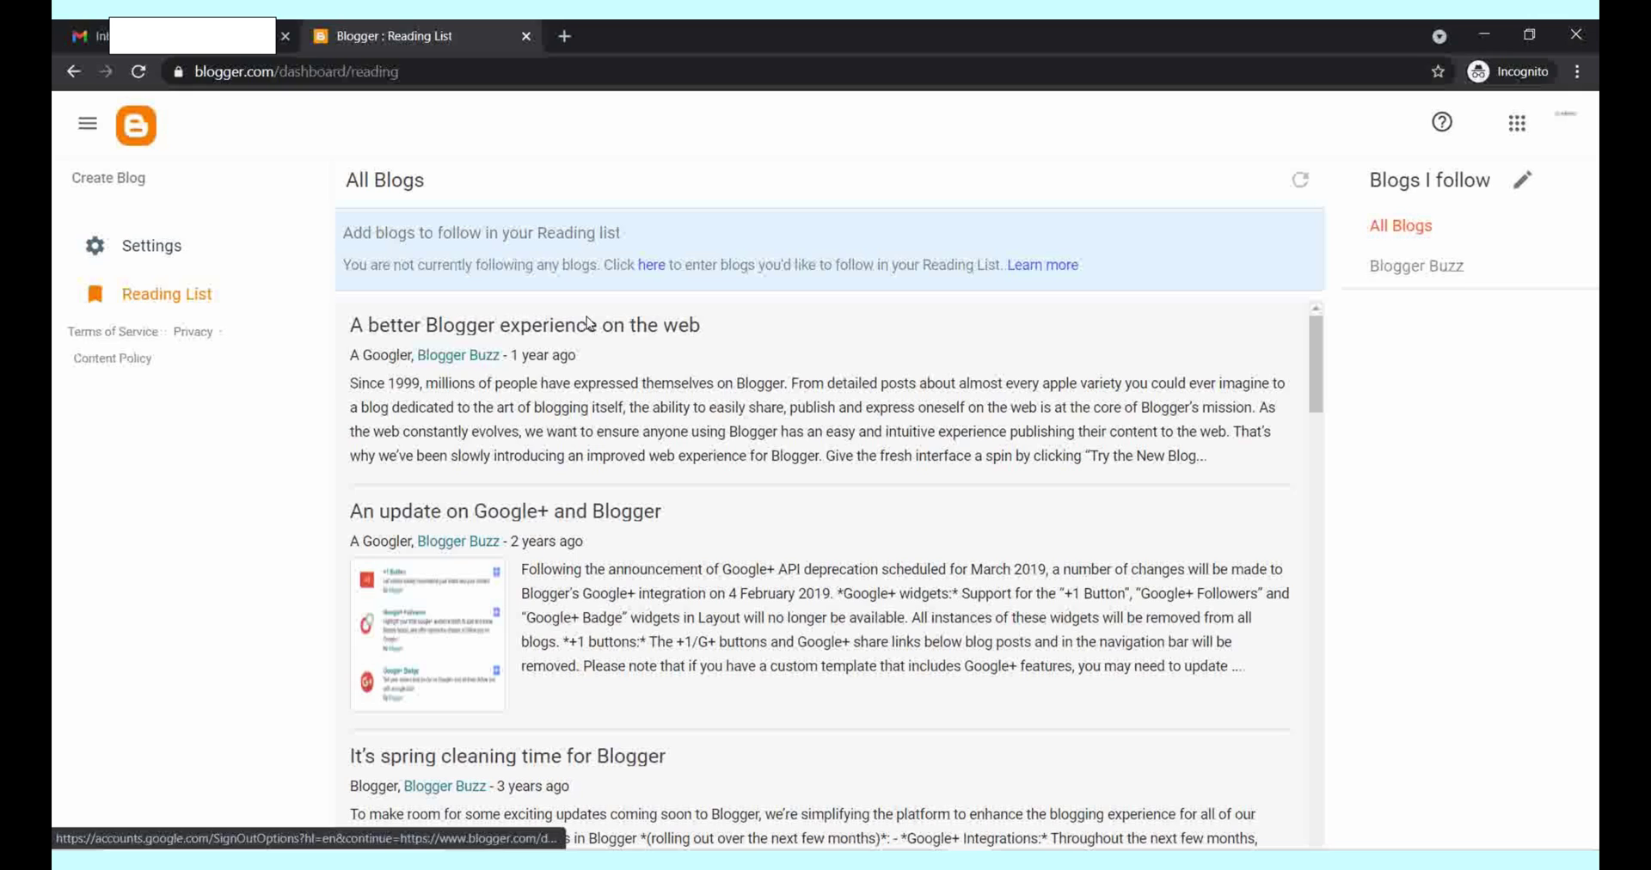
# Step: Create the blog 'Yoga And My Life' at yogameandmylife.blogspot.com
pyautogui.click(142, 189)
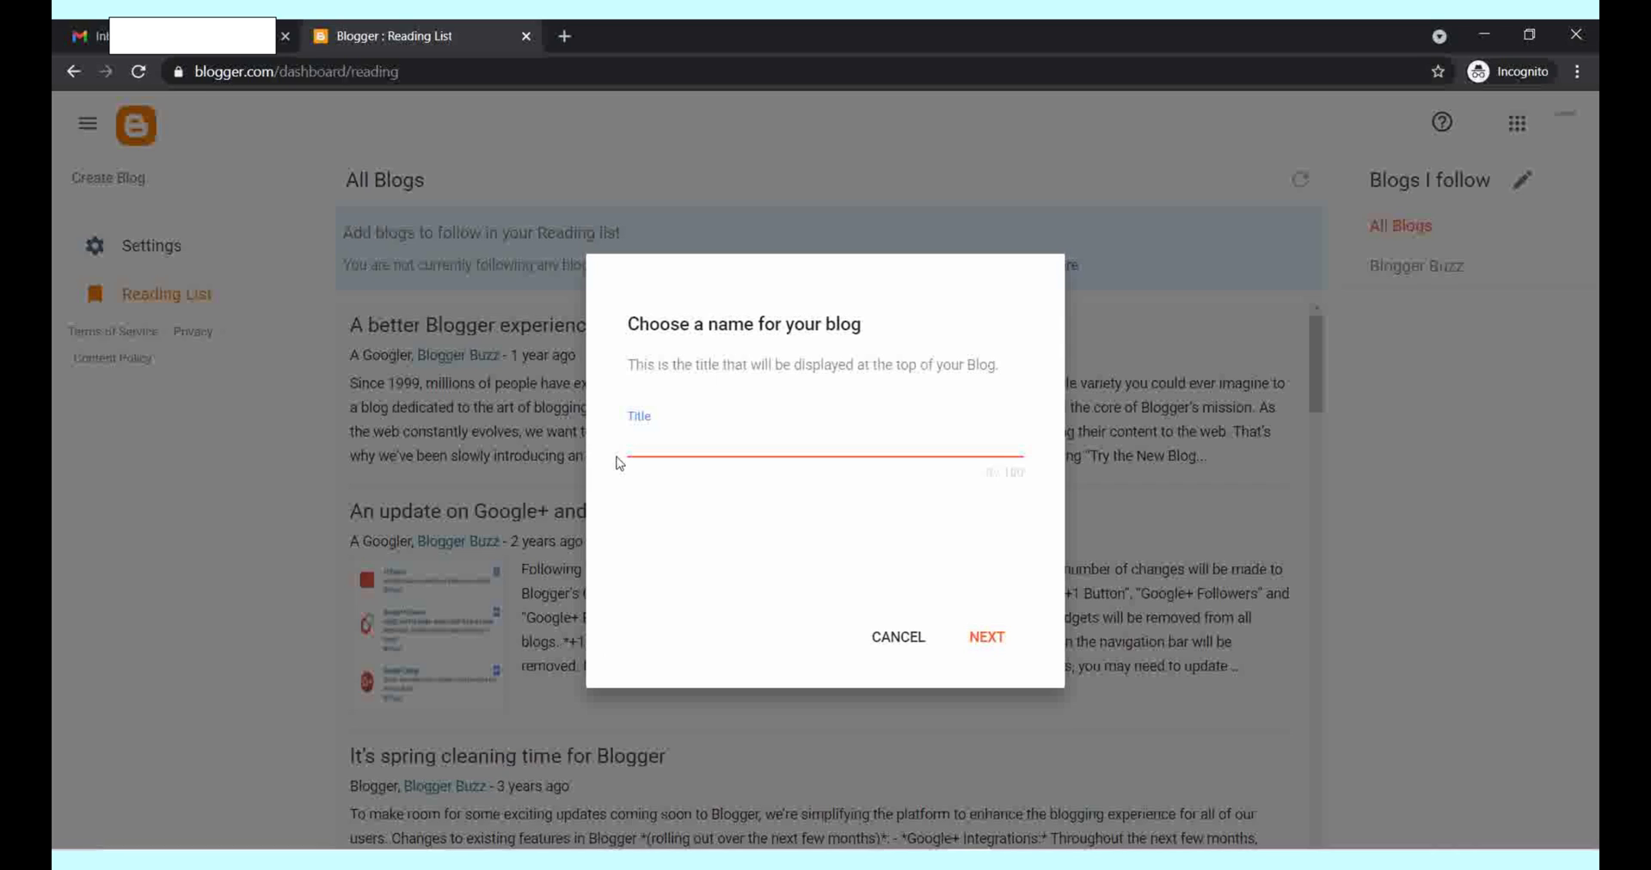
pyautogui.write('Yoga And My Life')
pyautogui.click(986, 637)
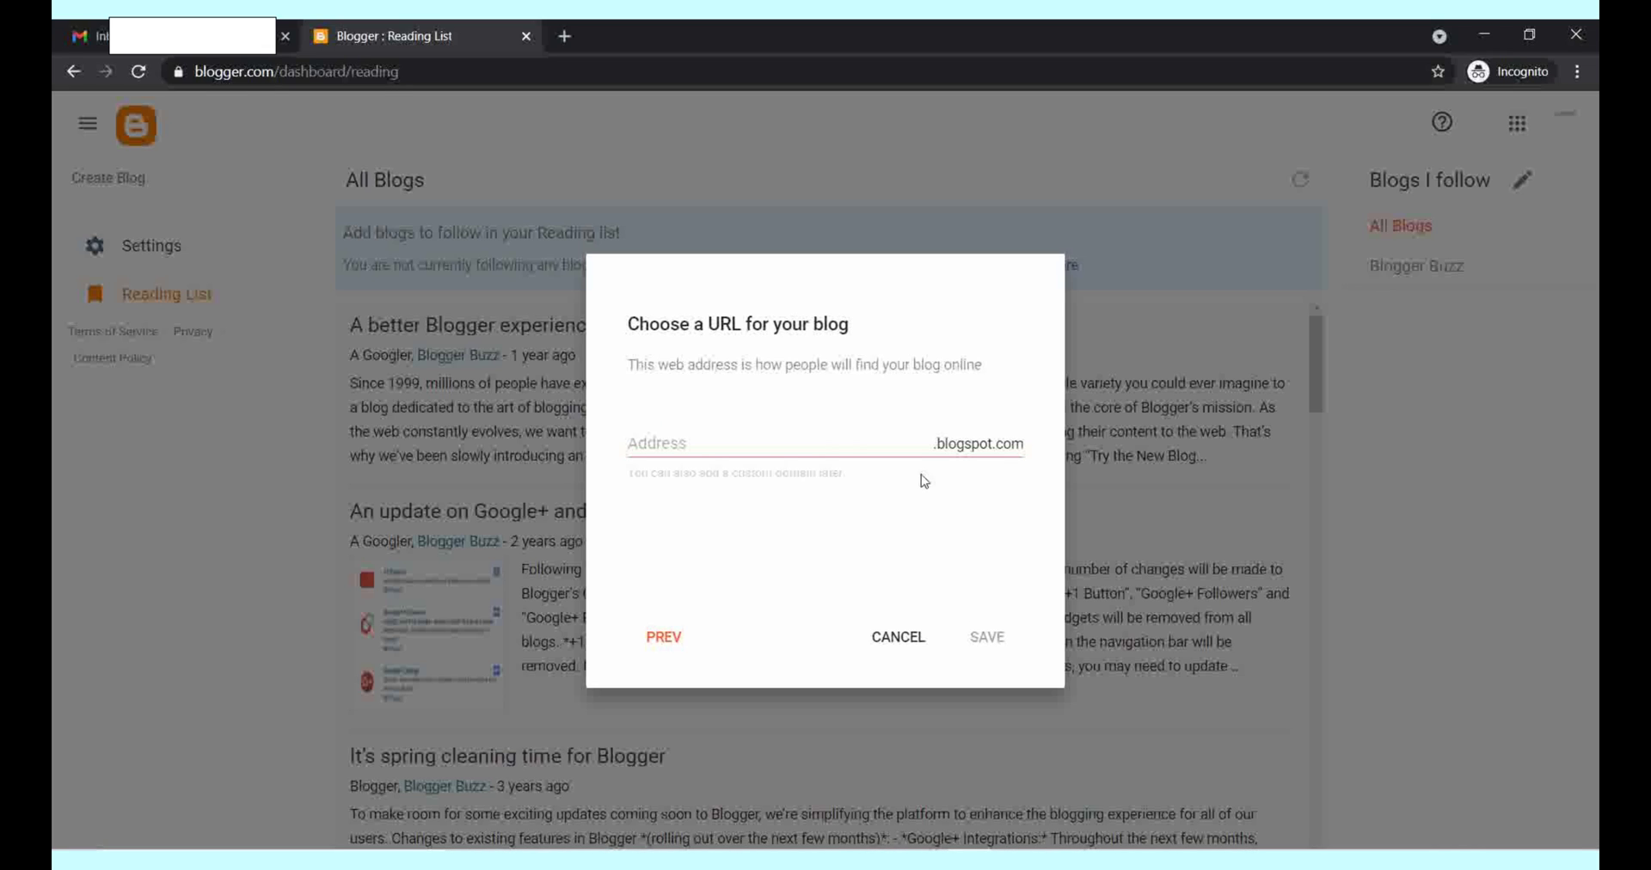
pyautogui.click(918, 451)
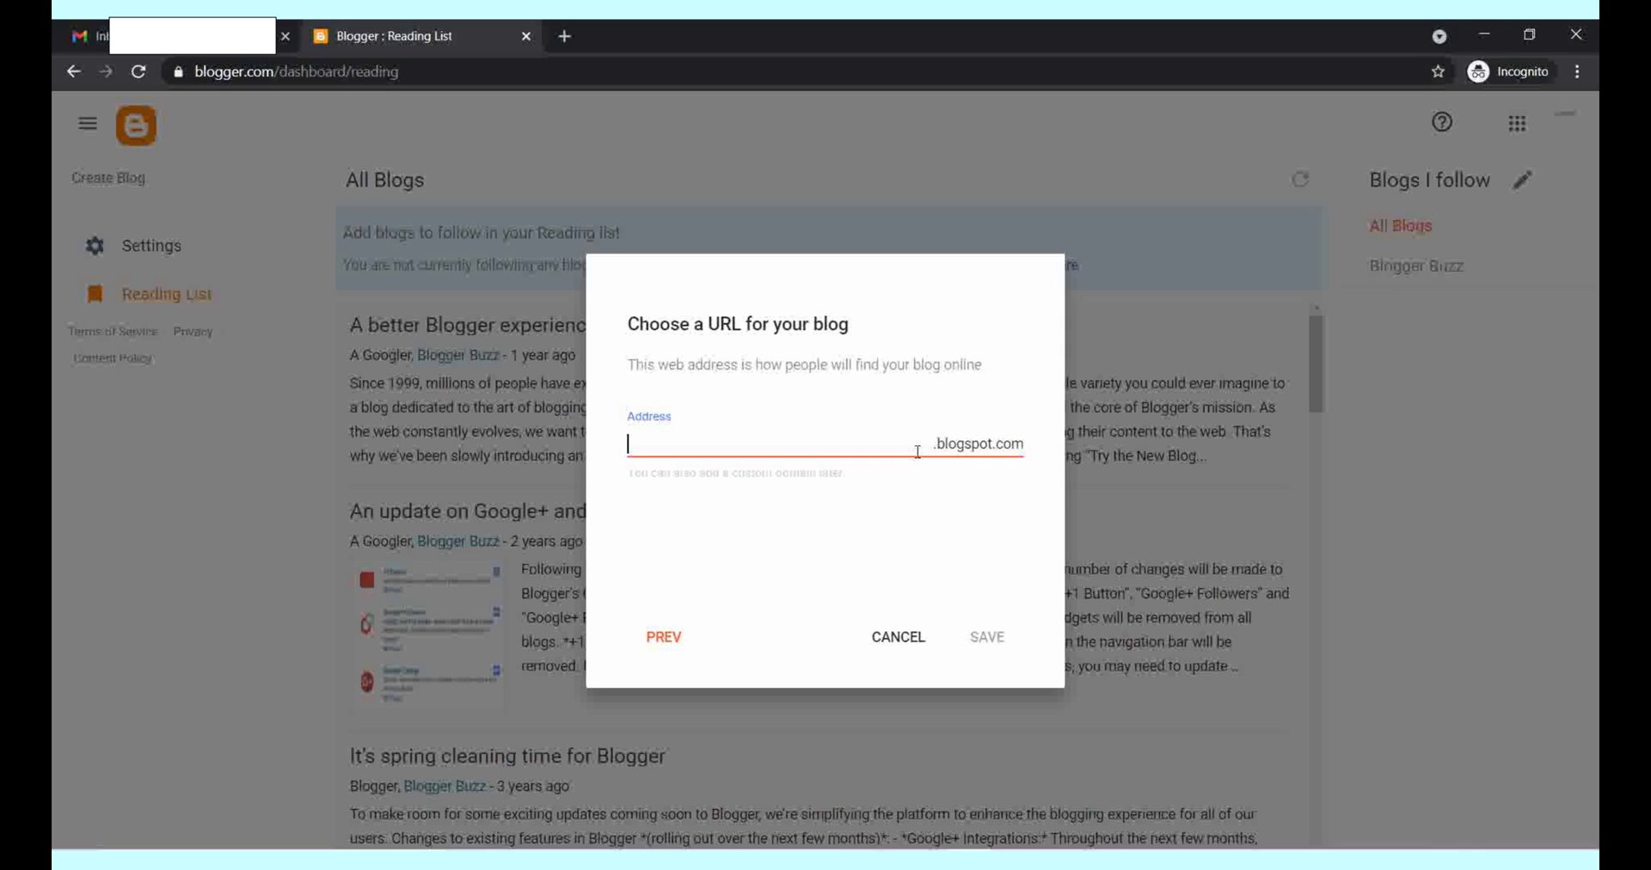
pyautogui.write('yogameandmylife')
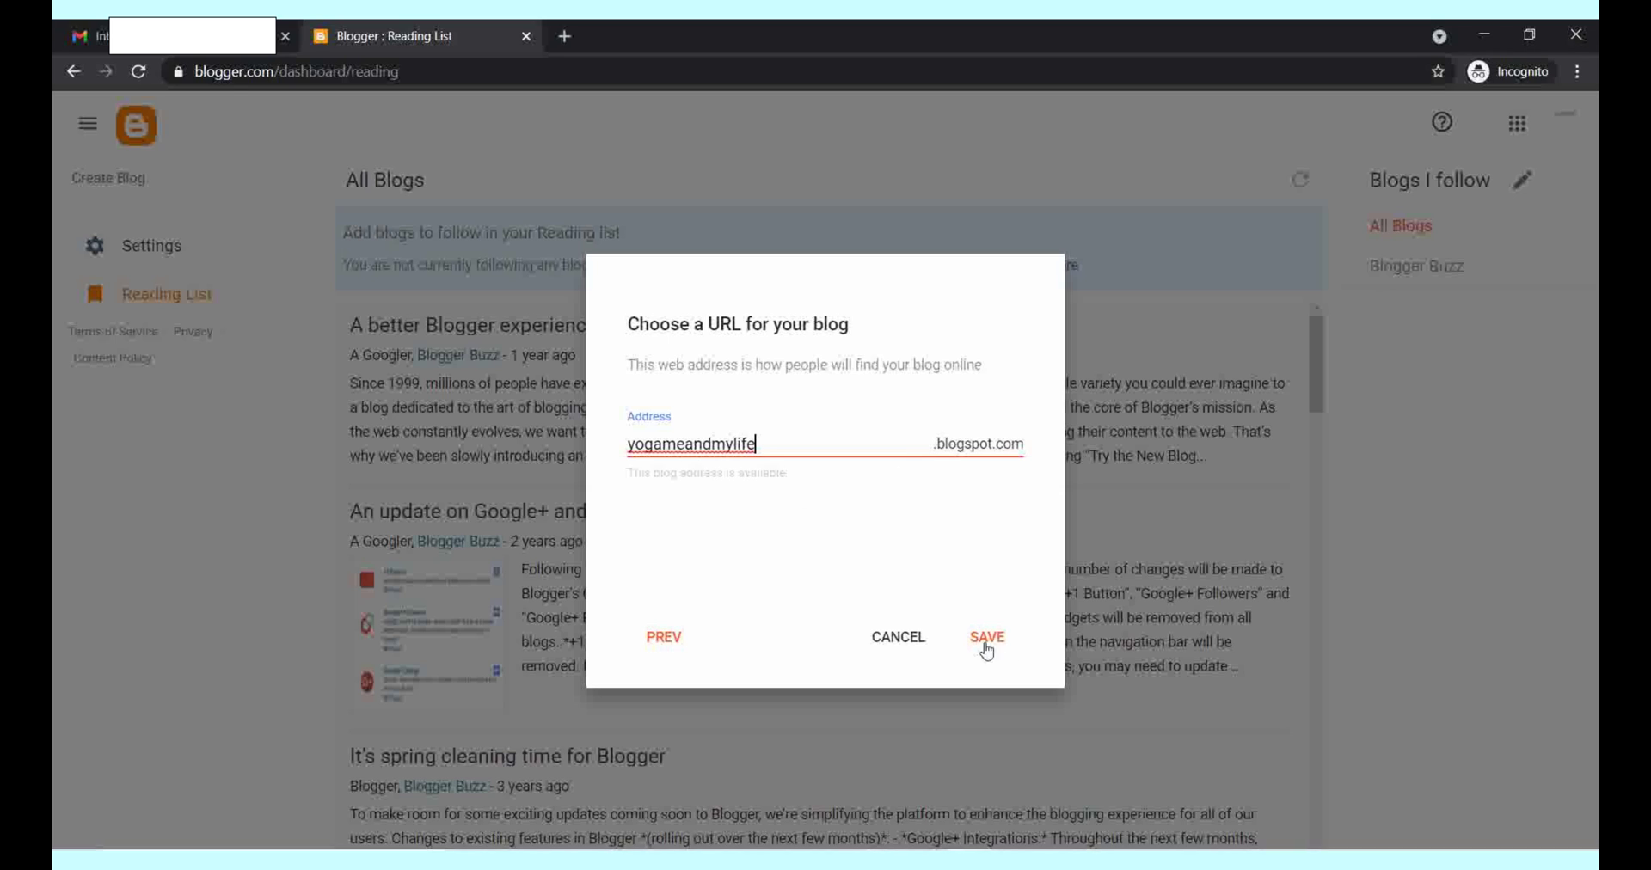
pyautogui.click(998, 650)
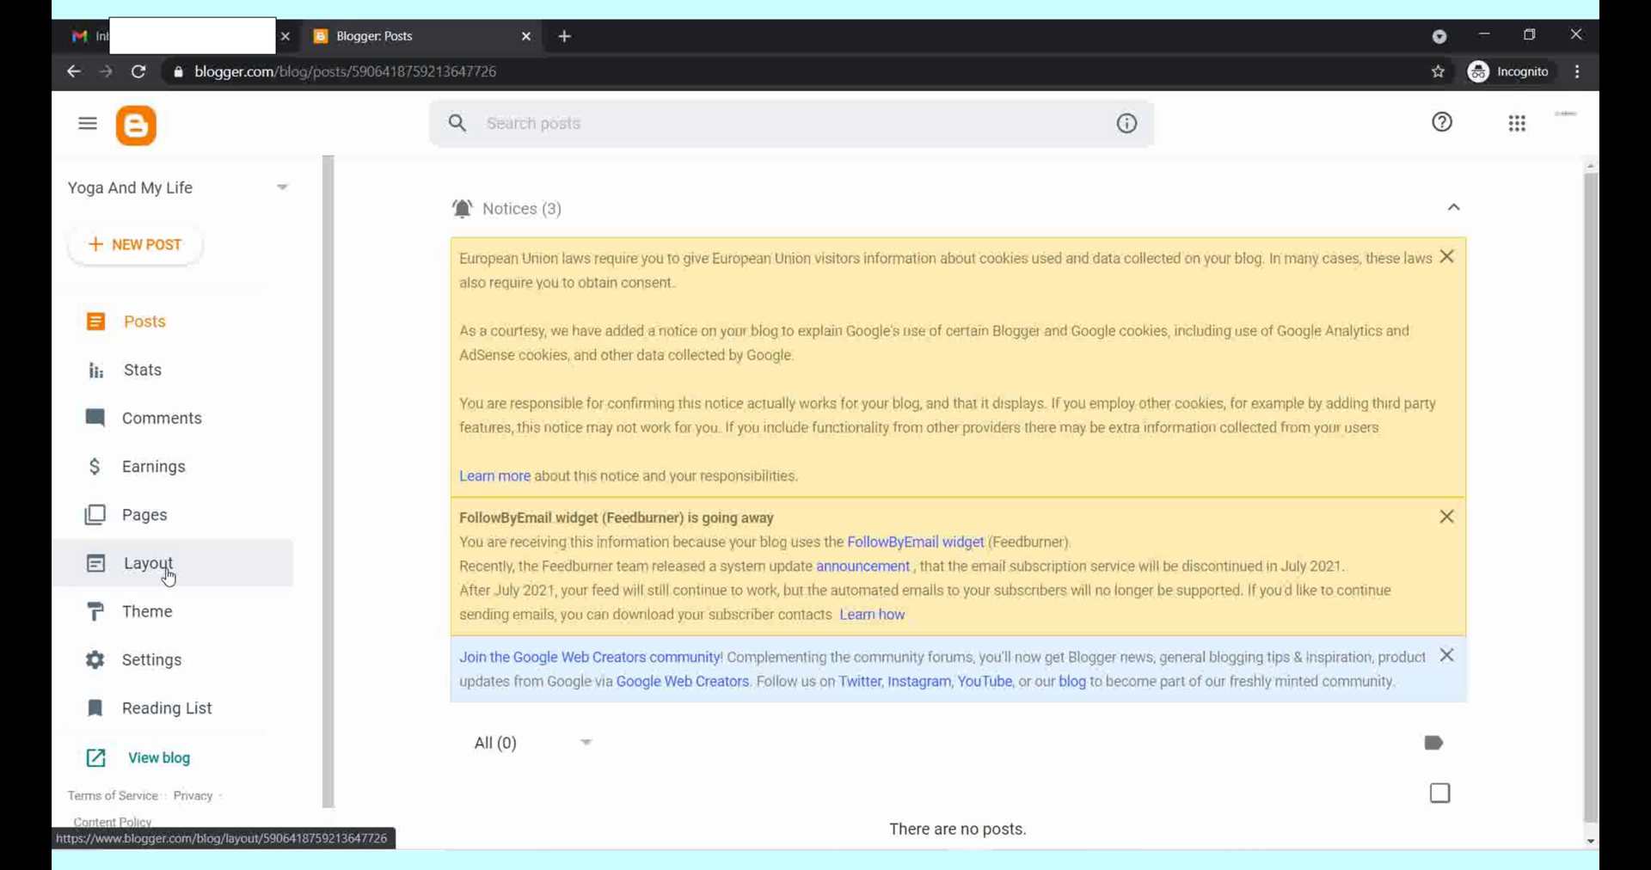
# Step: On the blog's Theme page, choose the Dynamic Views Magazine theme
pyautogui.click(166, 617)
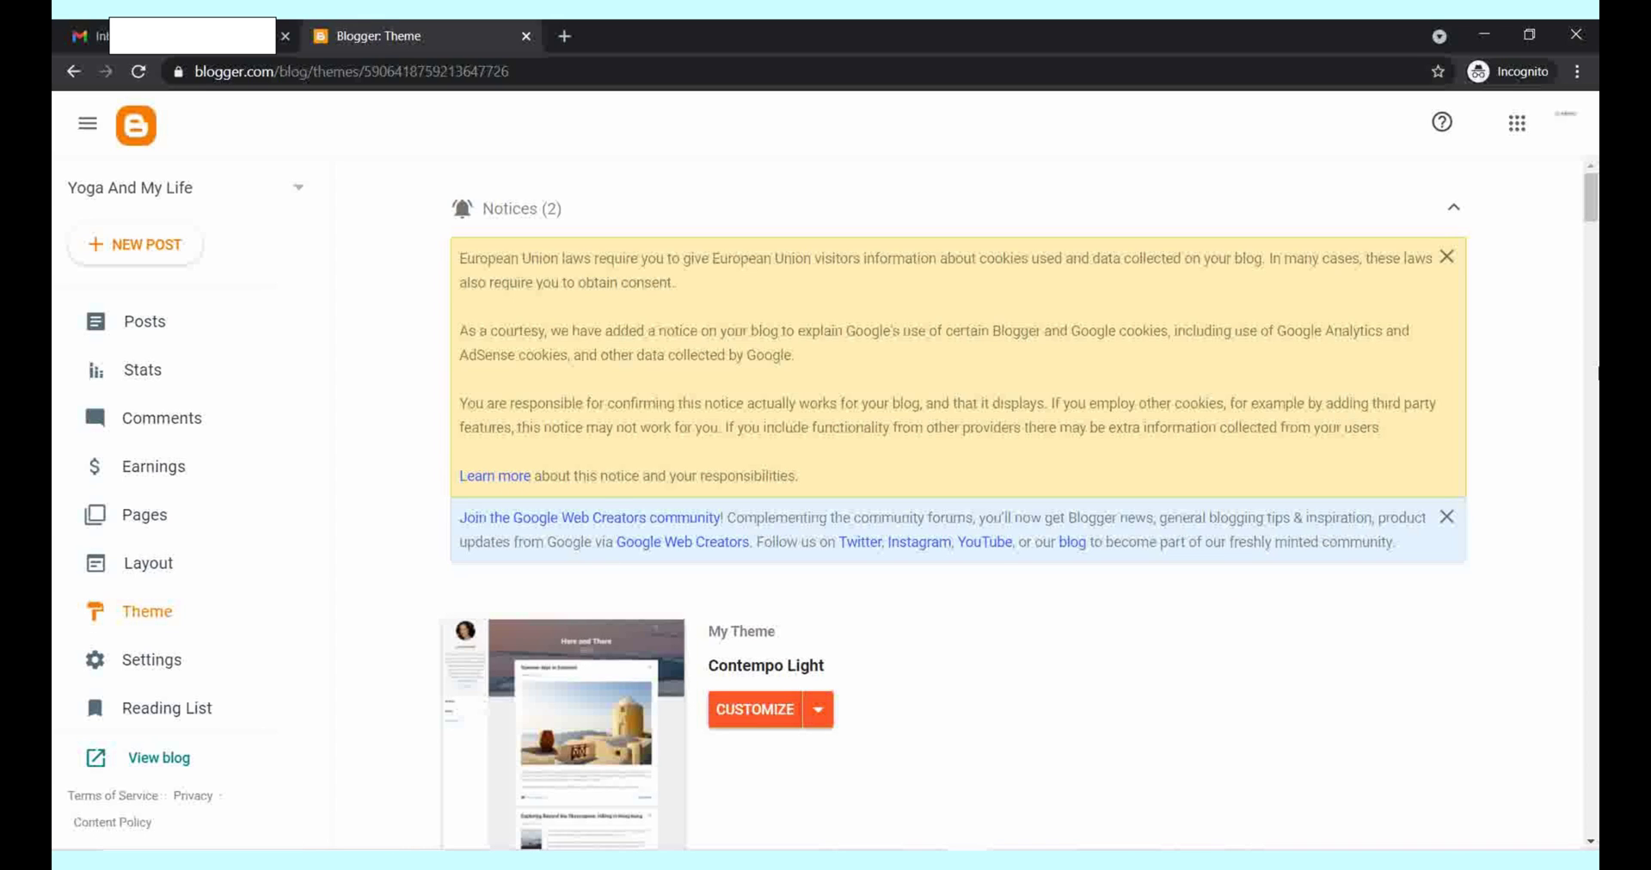
pyautogui.moveTo(1588, 201); pyautogui.dragTo(1581, 256)
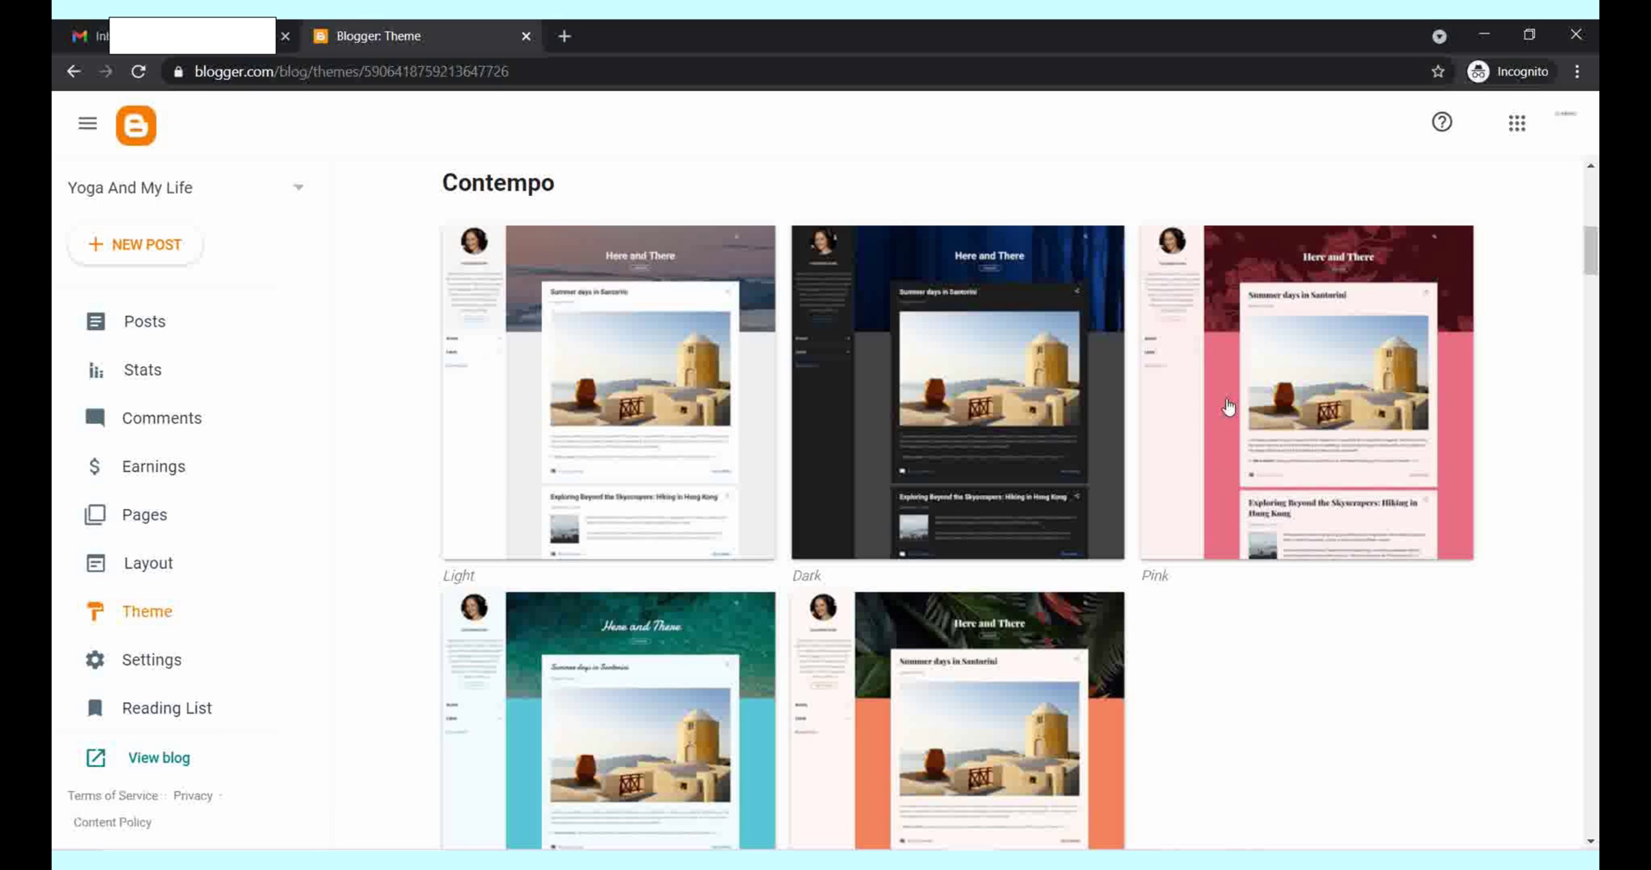
pyautogui.moveTo(1591, 249); pyautogui.dragTo(1539, 557)
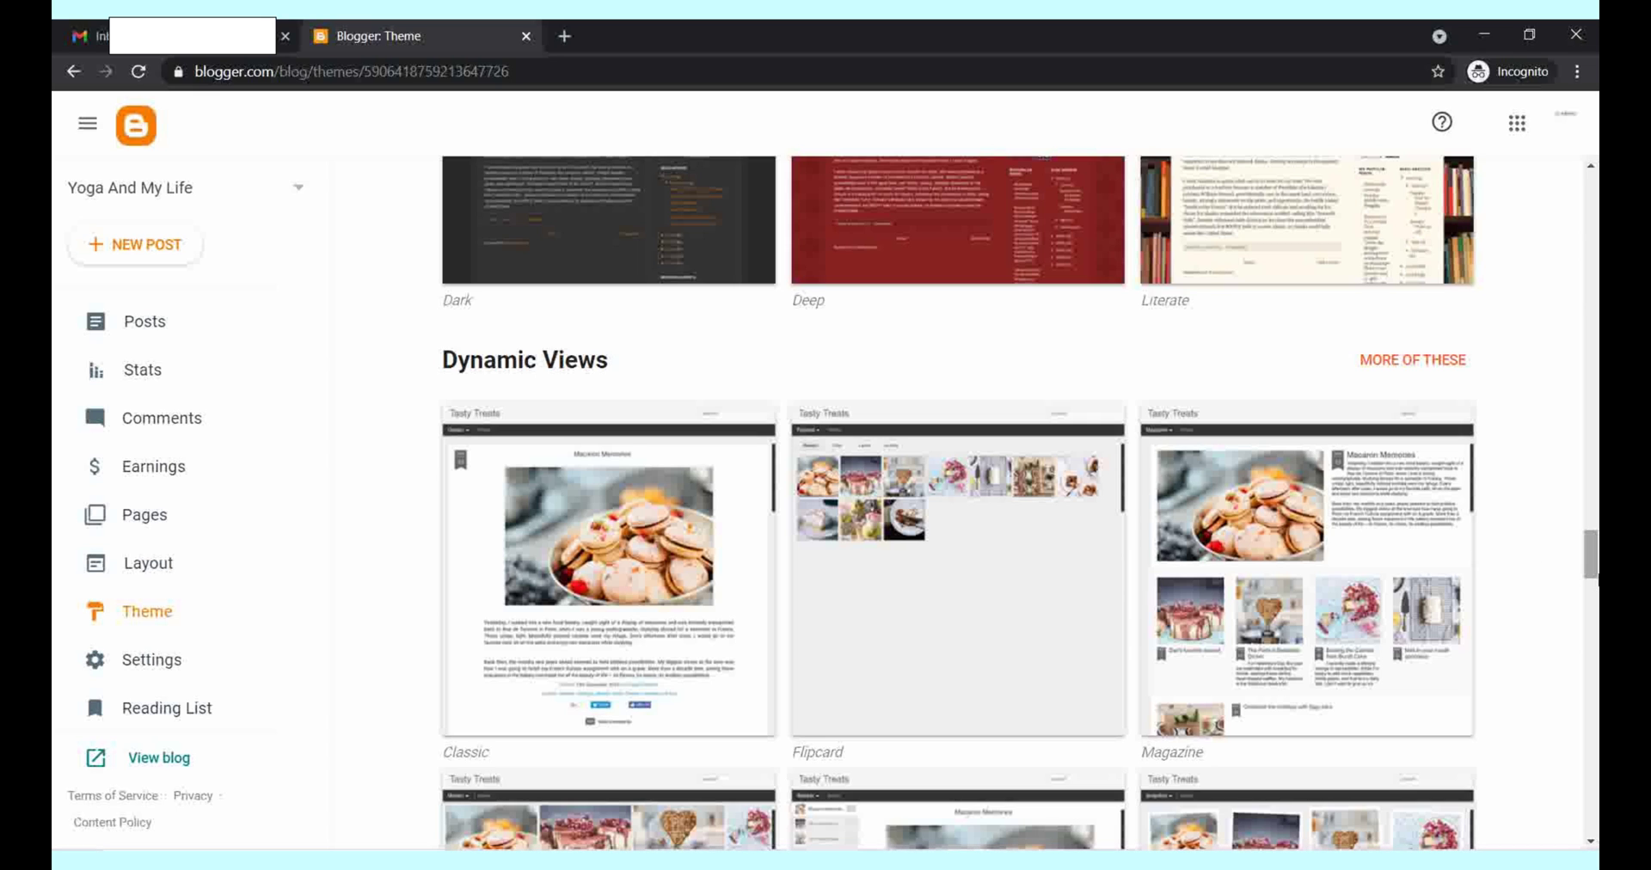
pyautogui.click(1340, 583)
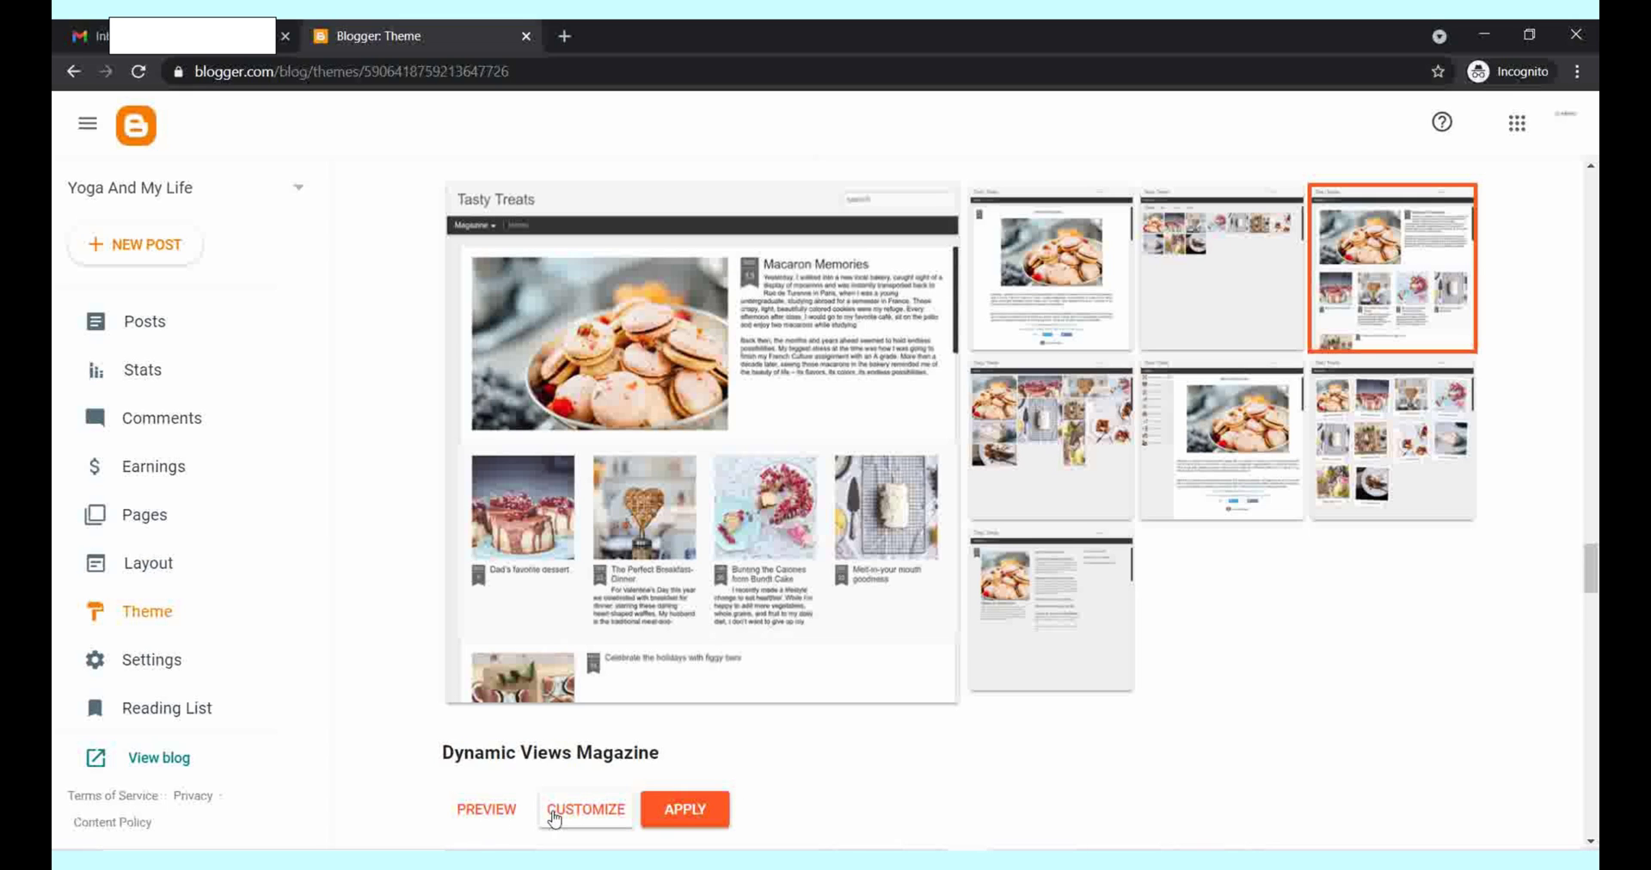
# Step: Apply the Magazine theme past the gadget warning, then start a new post in Yoga And My Life
pyautogui.click(693, 810)
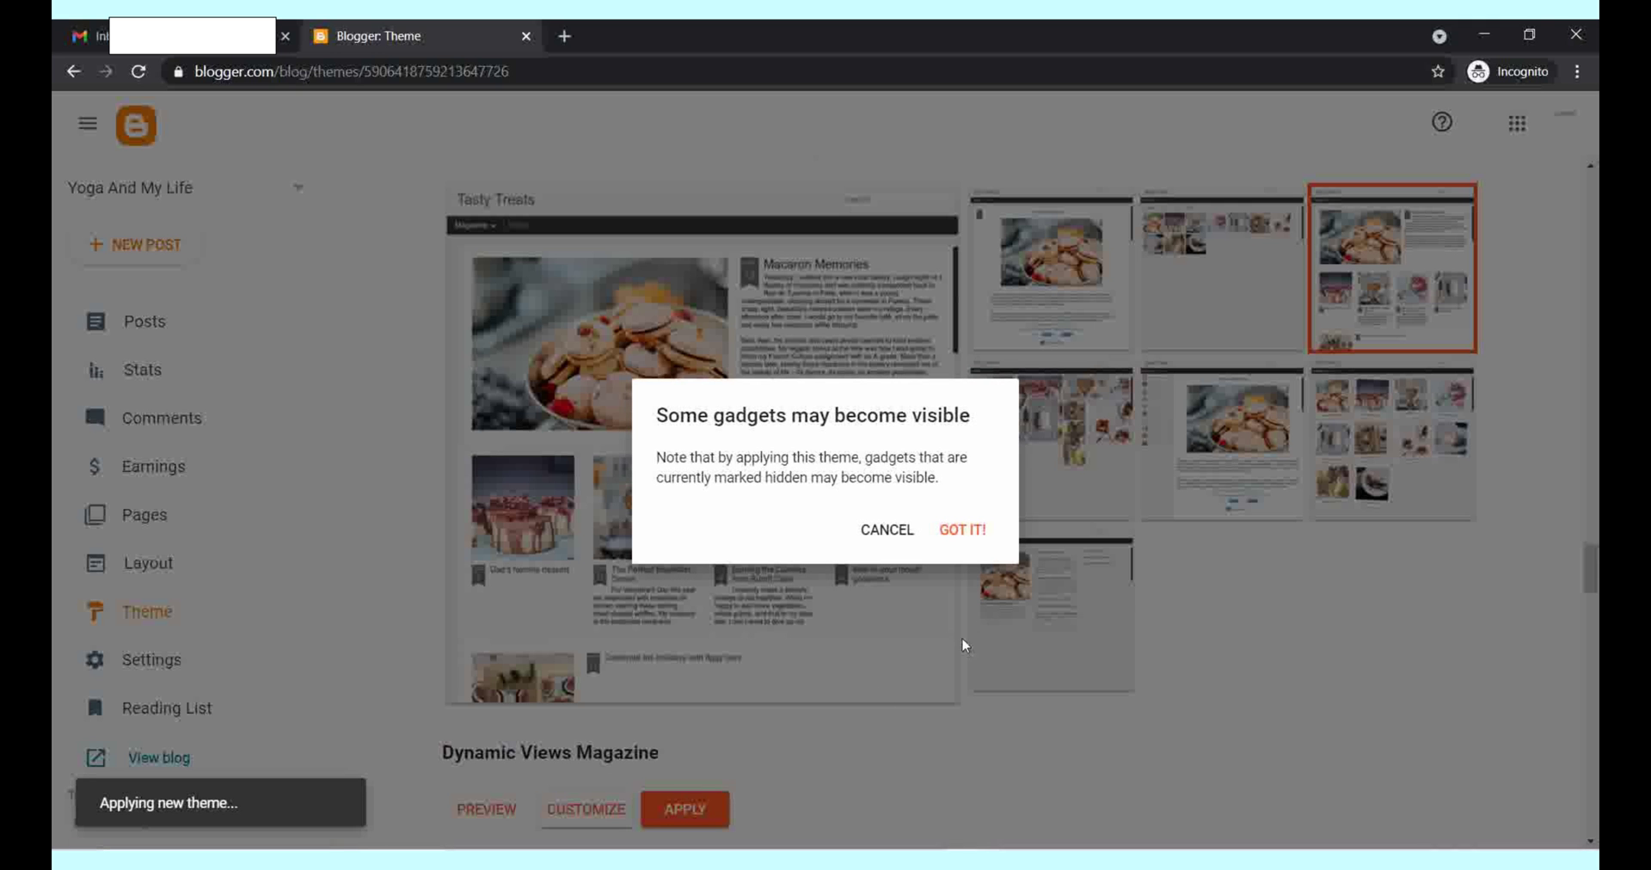
pyautogui.click(955, 532)
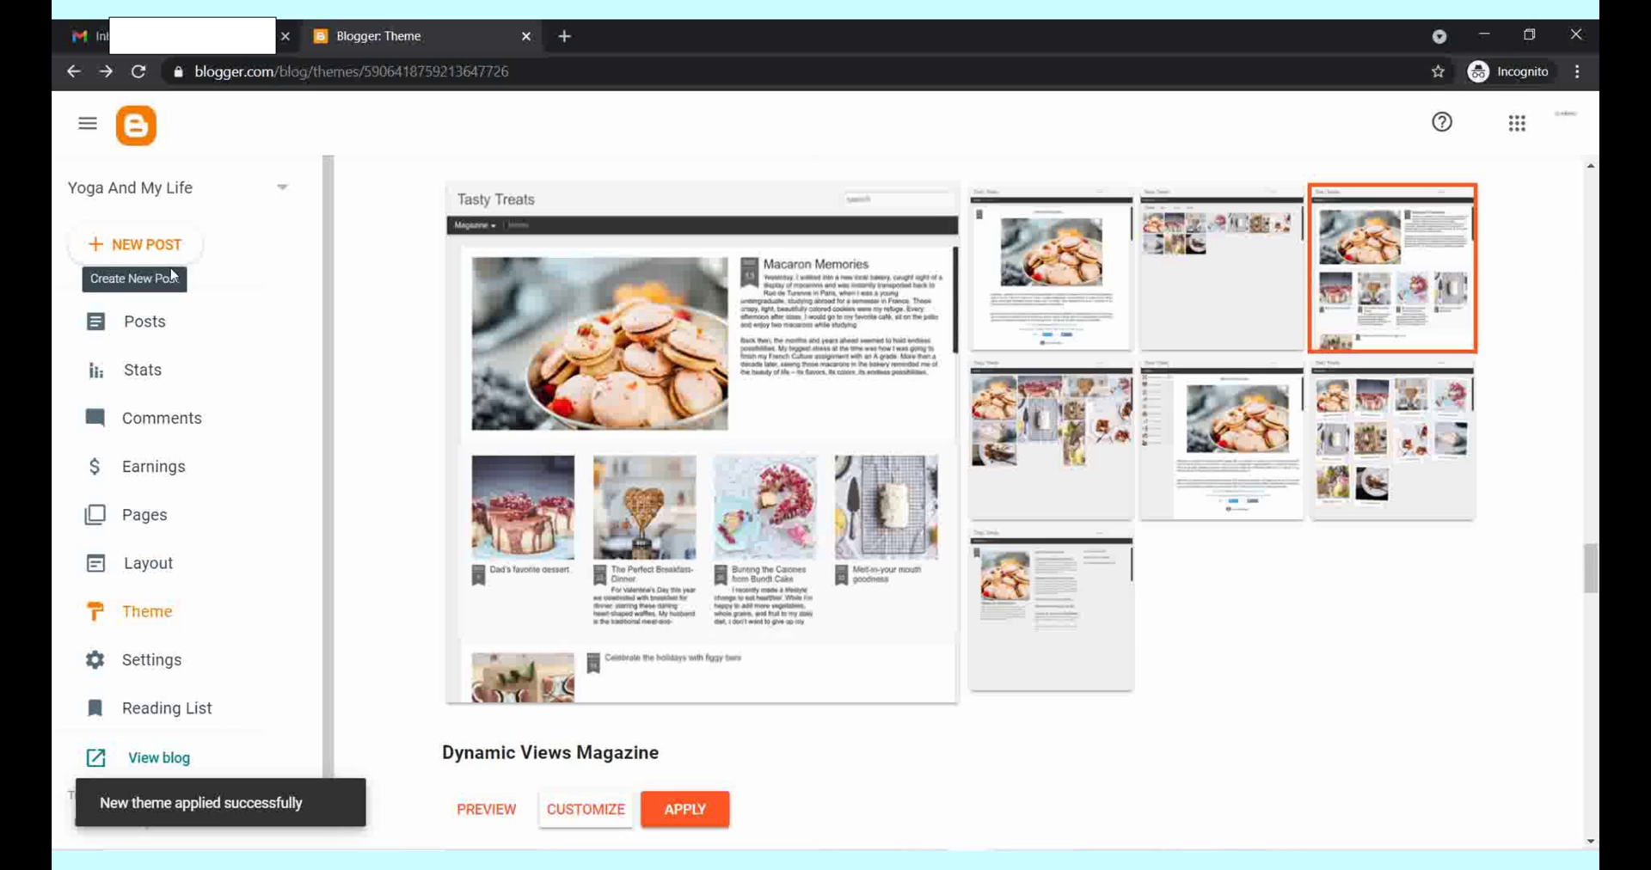
pyautogui.click(189, 189)
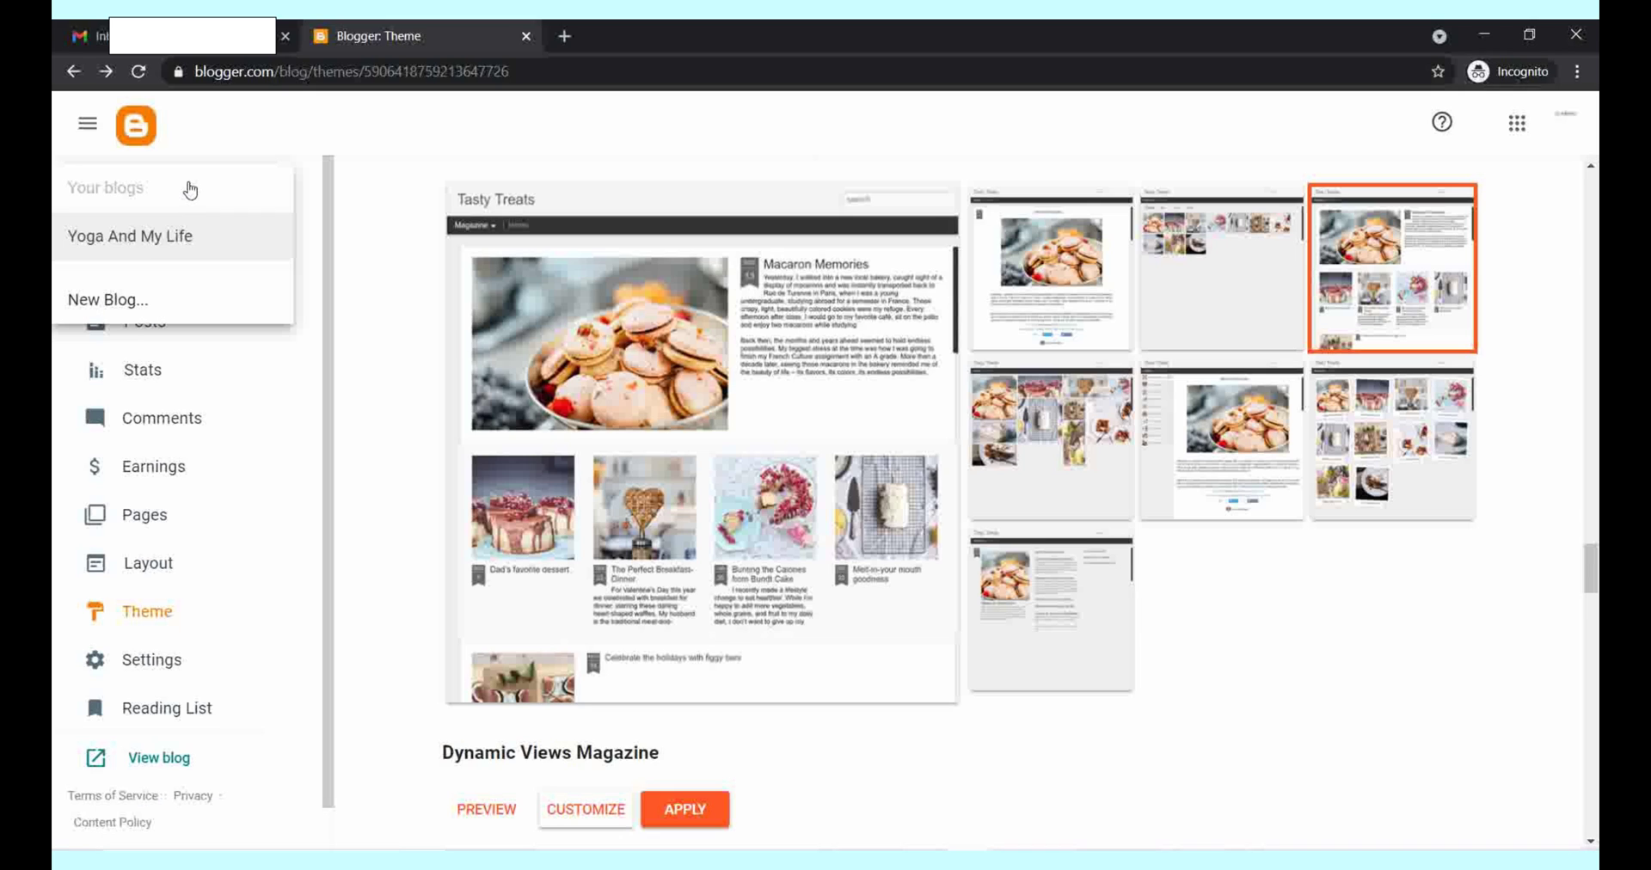
pyautogui.click(153, 237)
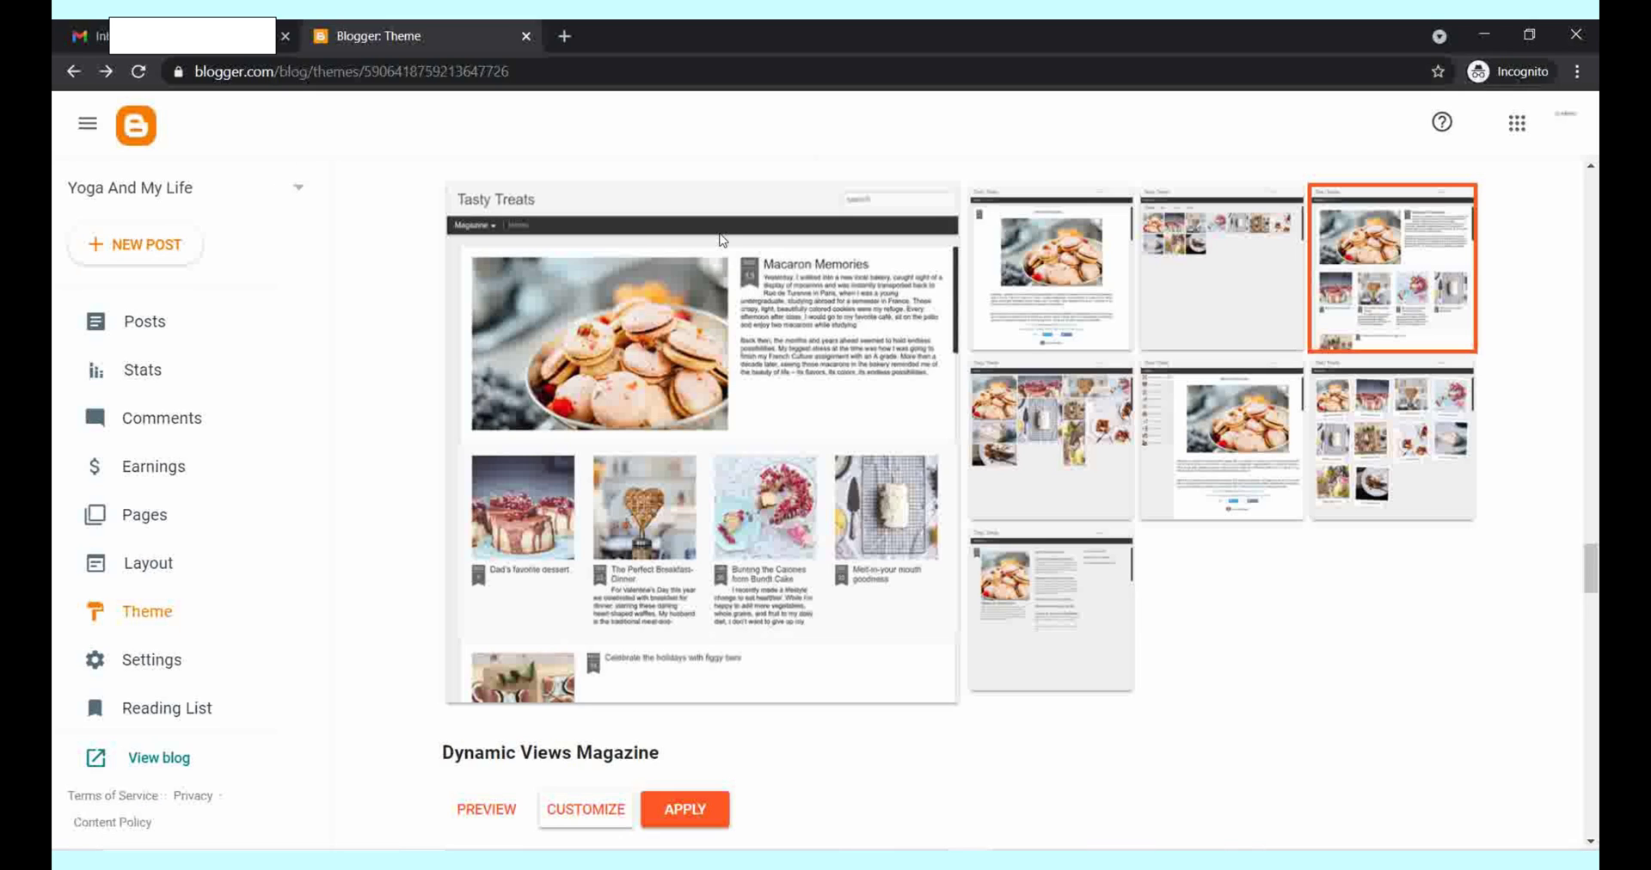
pyautogui.click(235, 328)
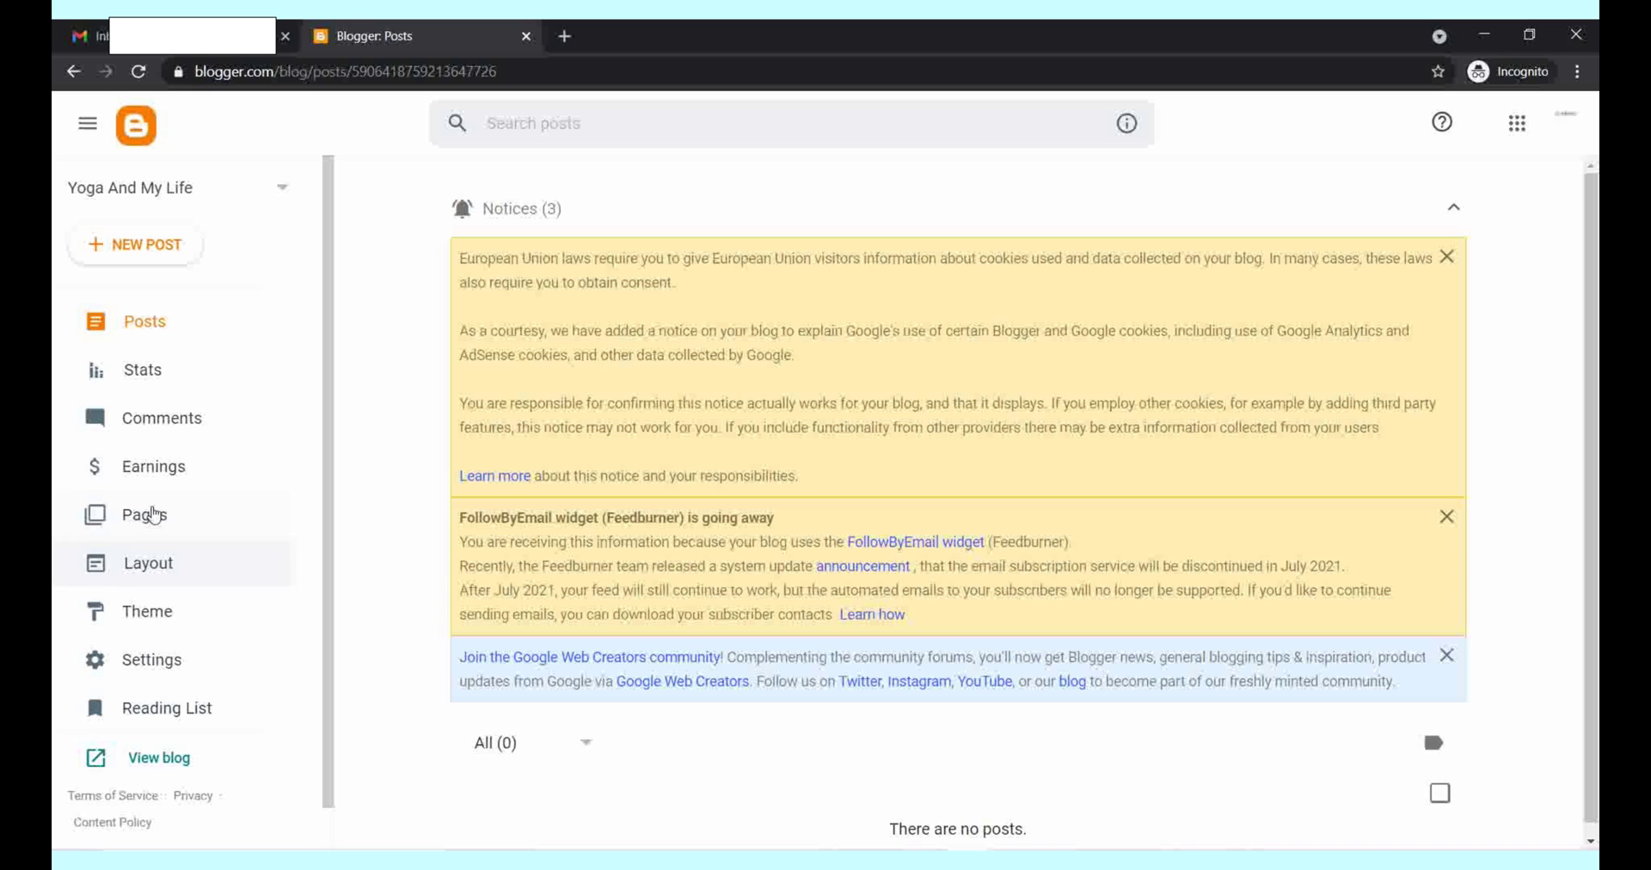
pyautogui.click(103, 251)
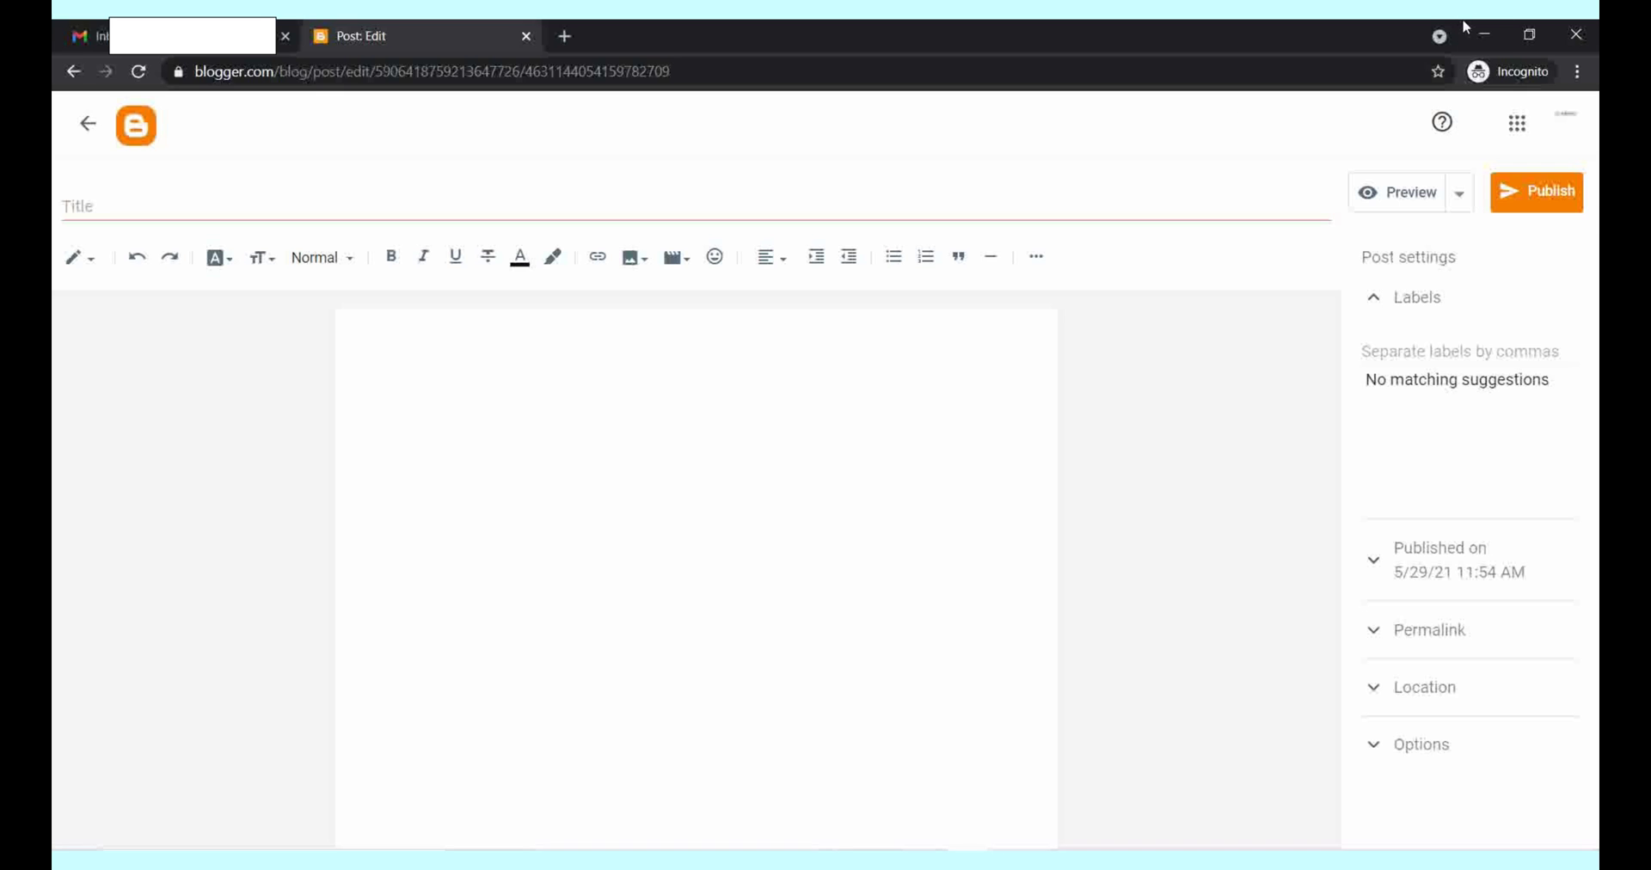
# Step: Open 'How exercise and yoga can be good for your health (1)' from the desktop Blog content folder
pyautogui.click(1485, 36)
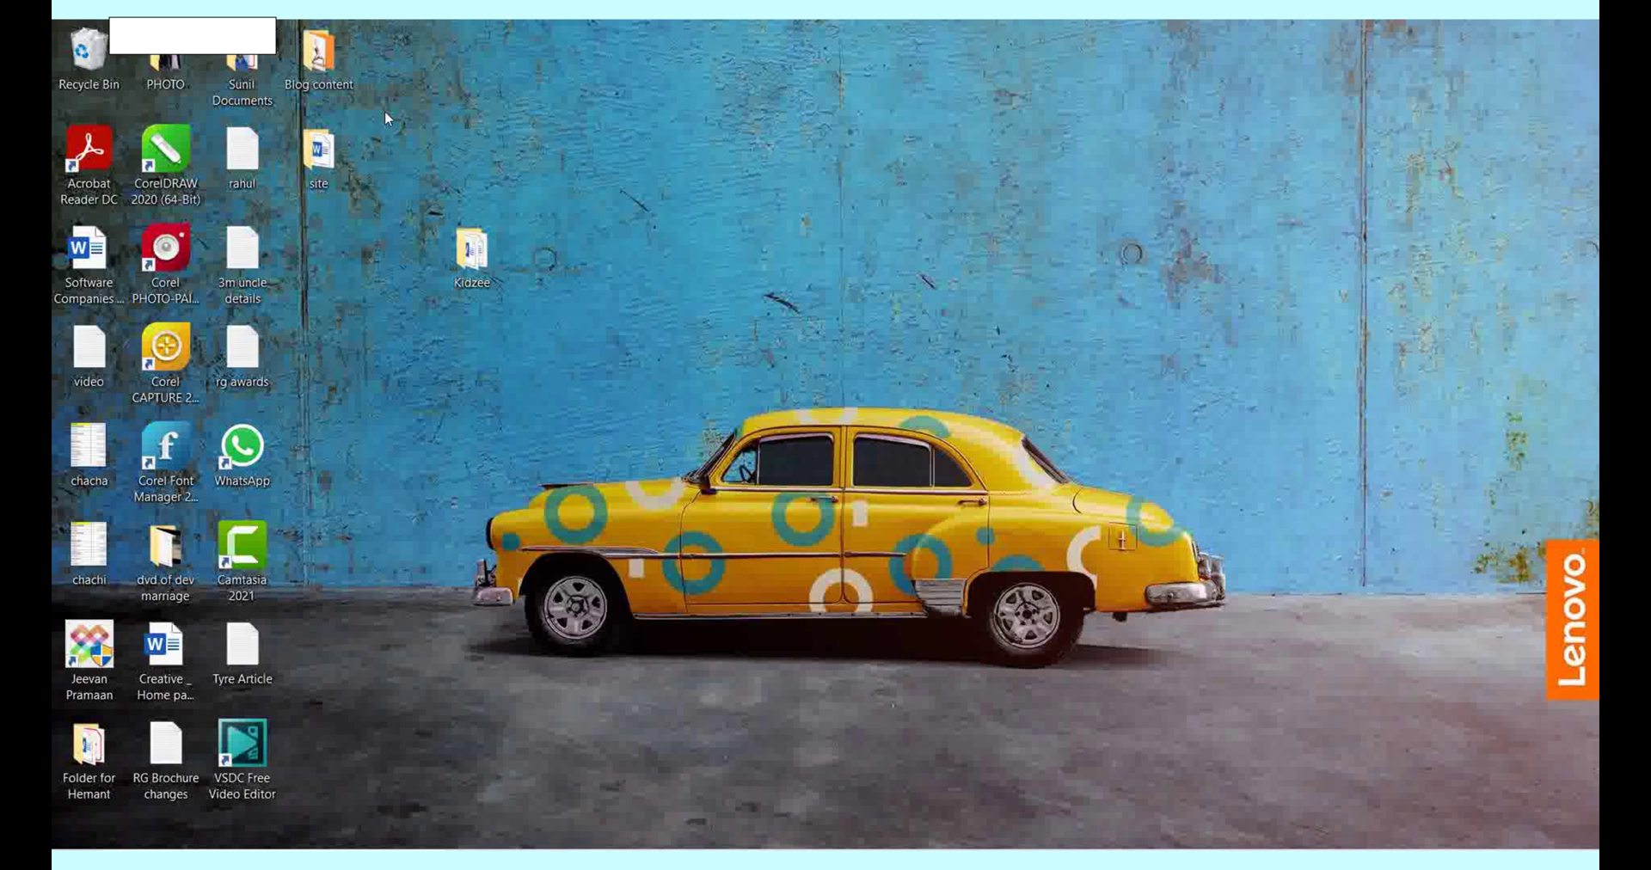
pyautogui.doubleClick(338, 65)
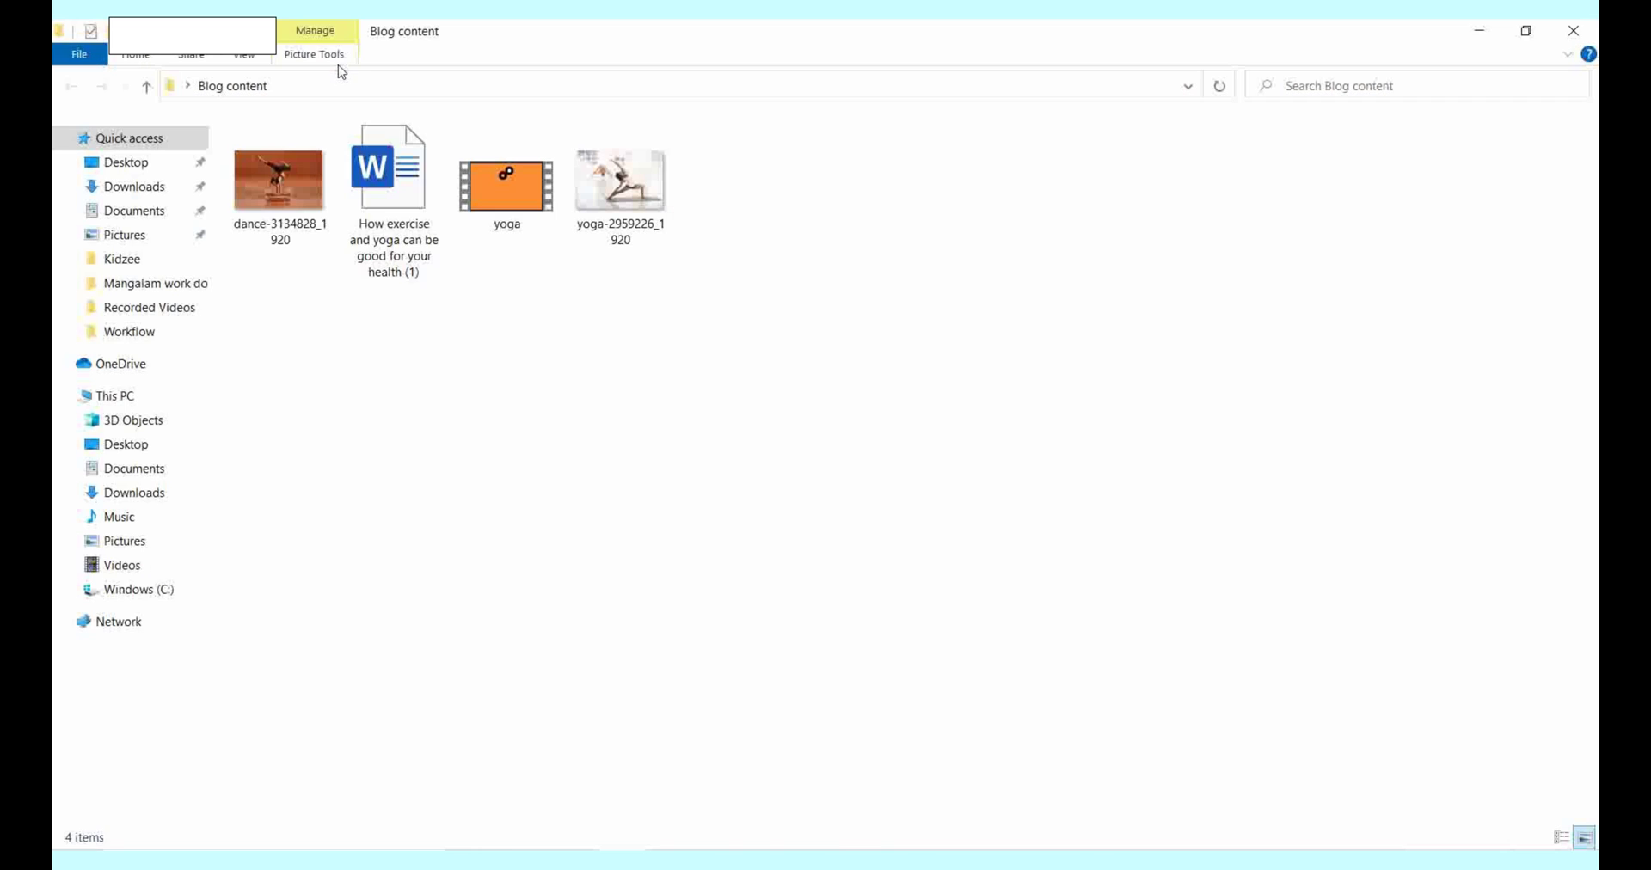
pyautogui.click(387, 177)
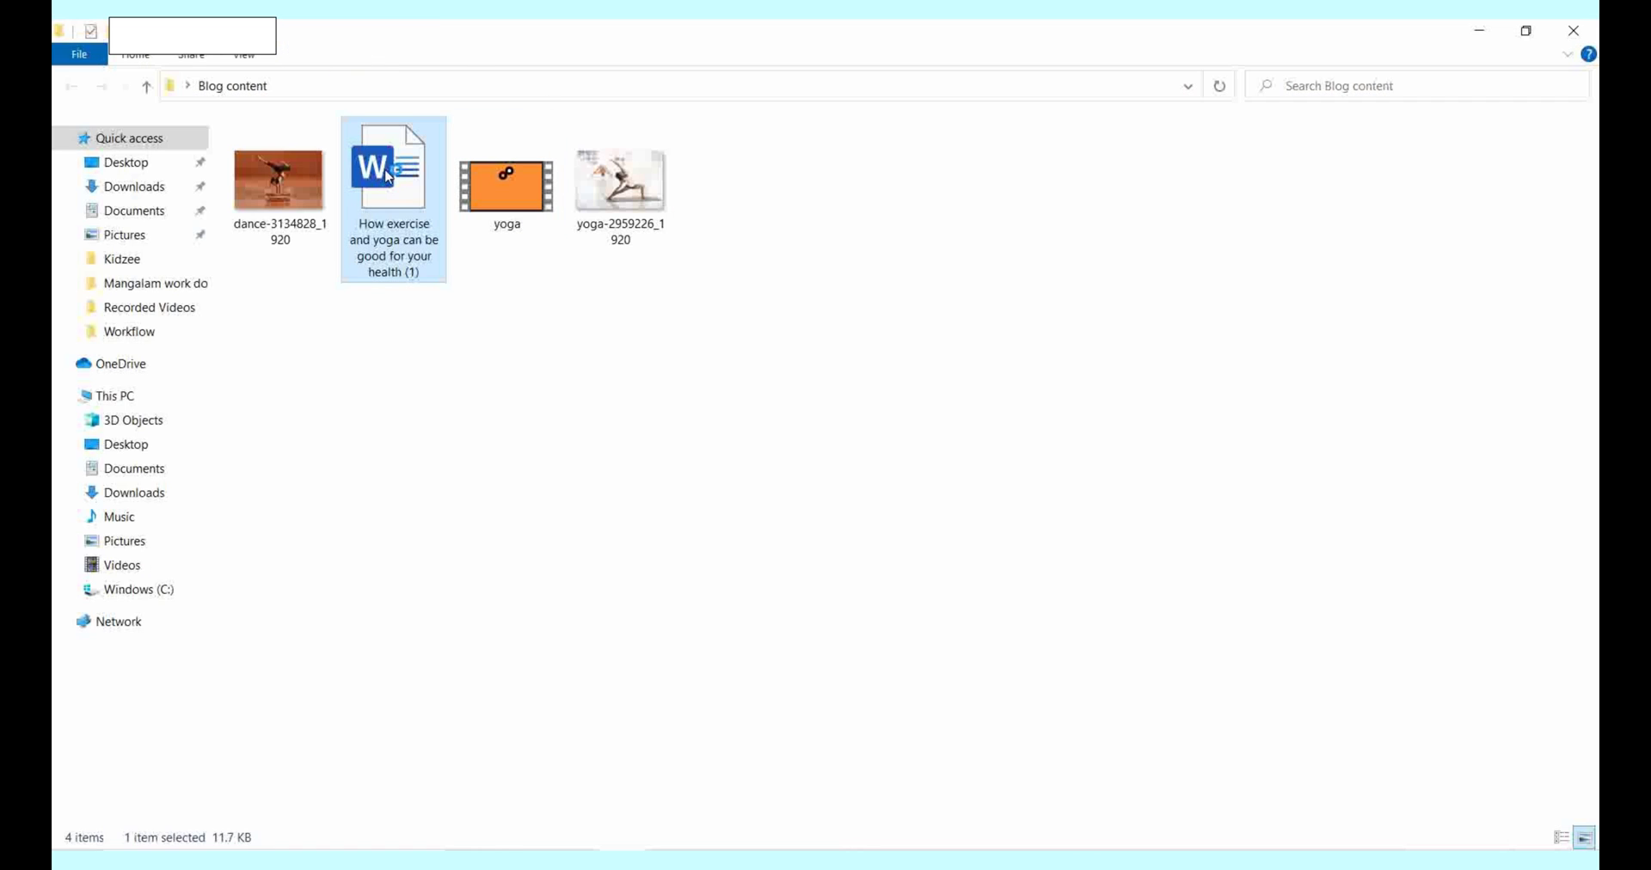
pyautogui.doubleClick(388, 177)
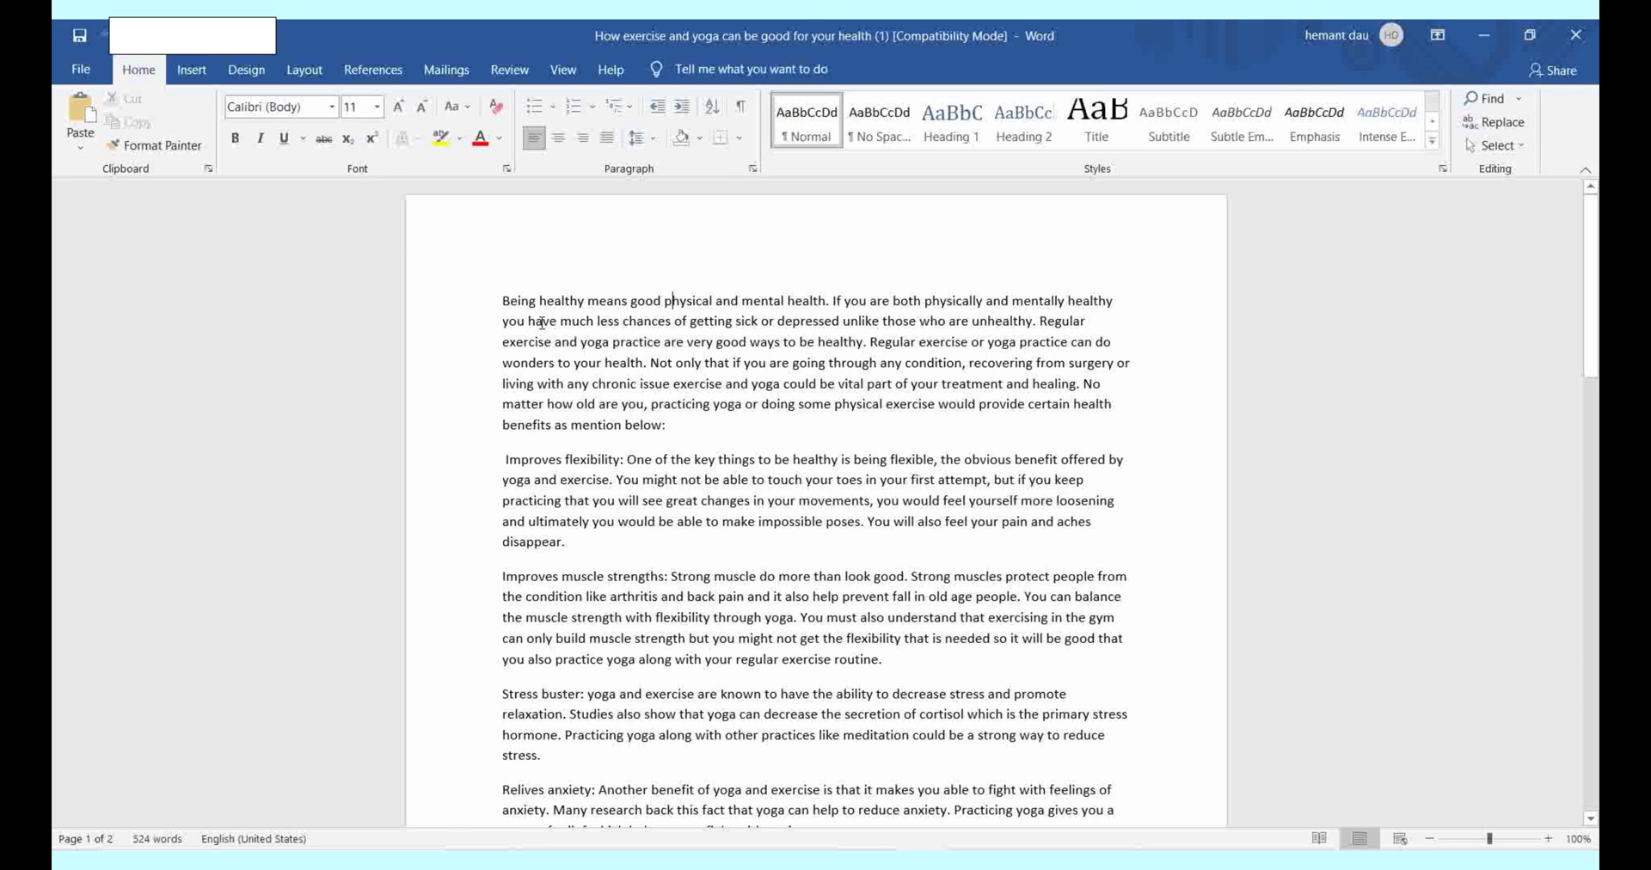
# Step: Switch from Word back to the Blogger post editor in Chrome
pyautogui.hotkey('alt', 'Tab')
pyautogui.hotkey('alt', 'Tab')
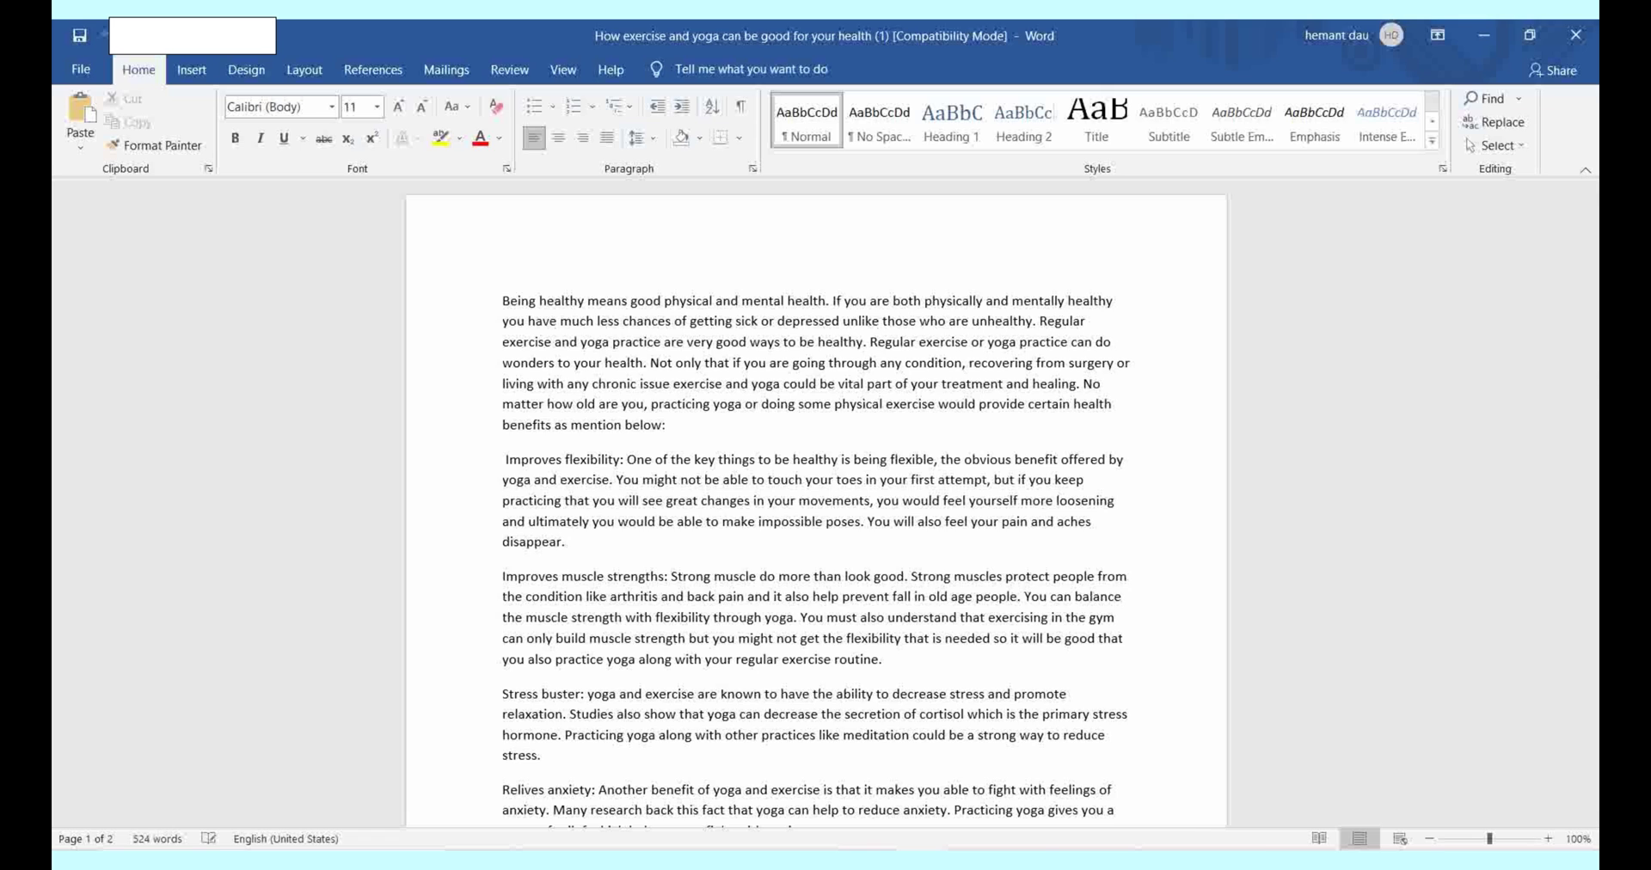
pyautogui.hotkey('alt', 'Tab')
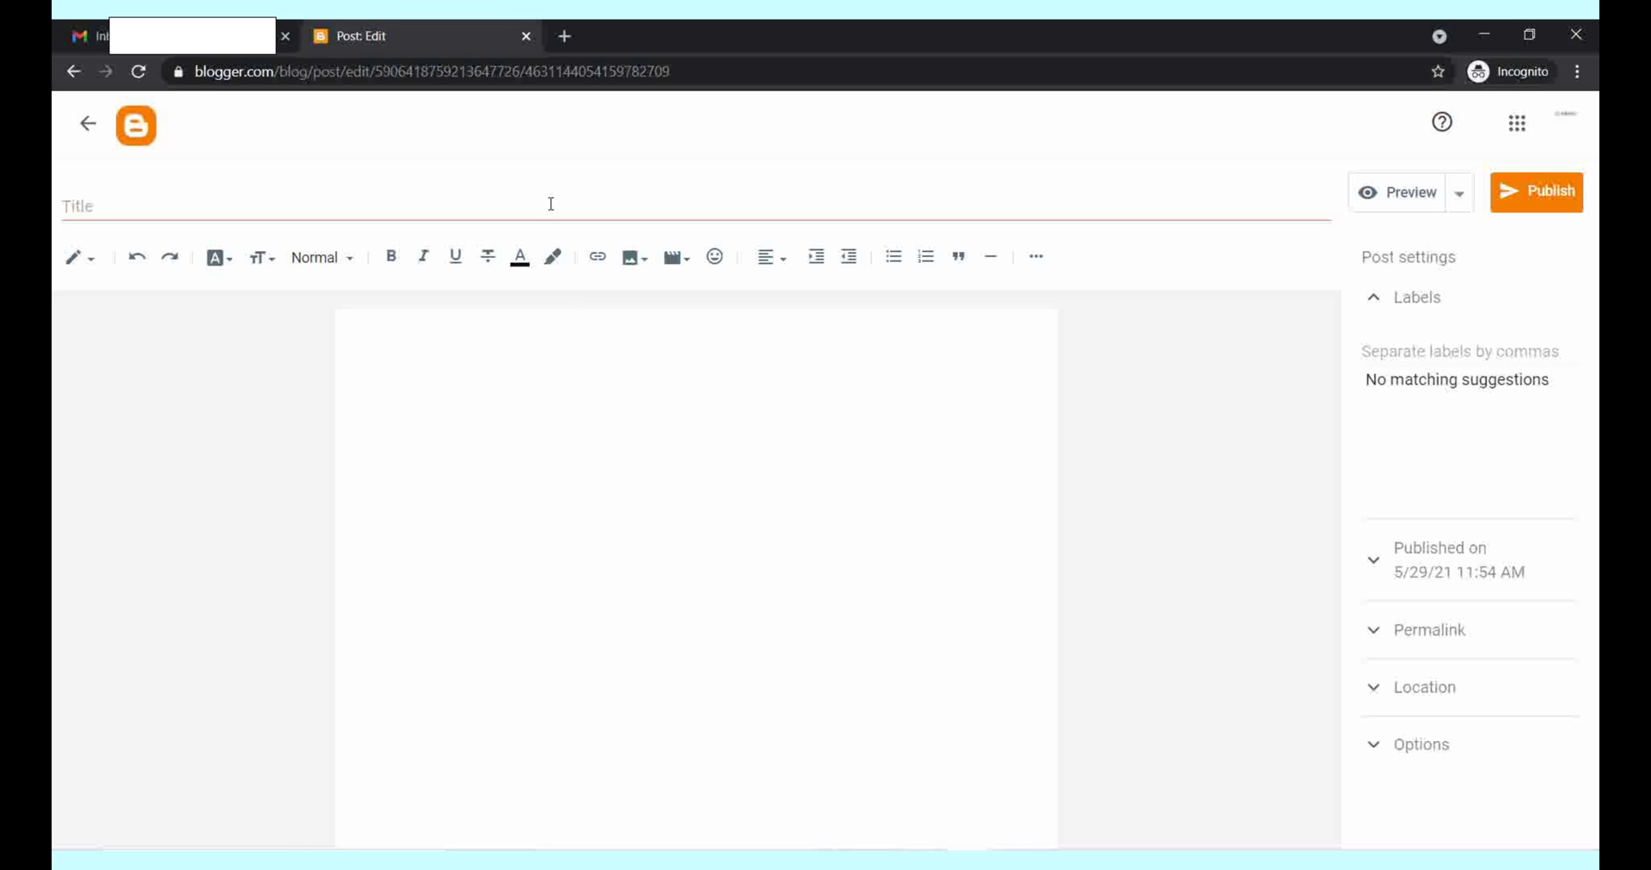
# Step: Title the post 'How Exercise and Yoga can help manage your good health'
pyautogui.click(495, 203)
pyautogui.write('How ')
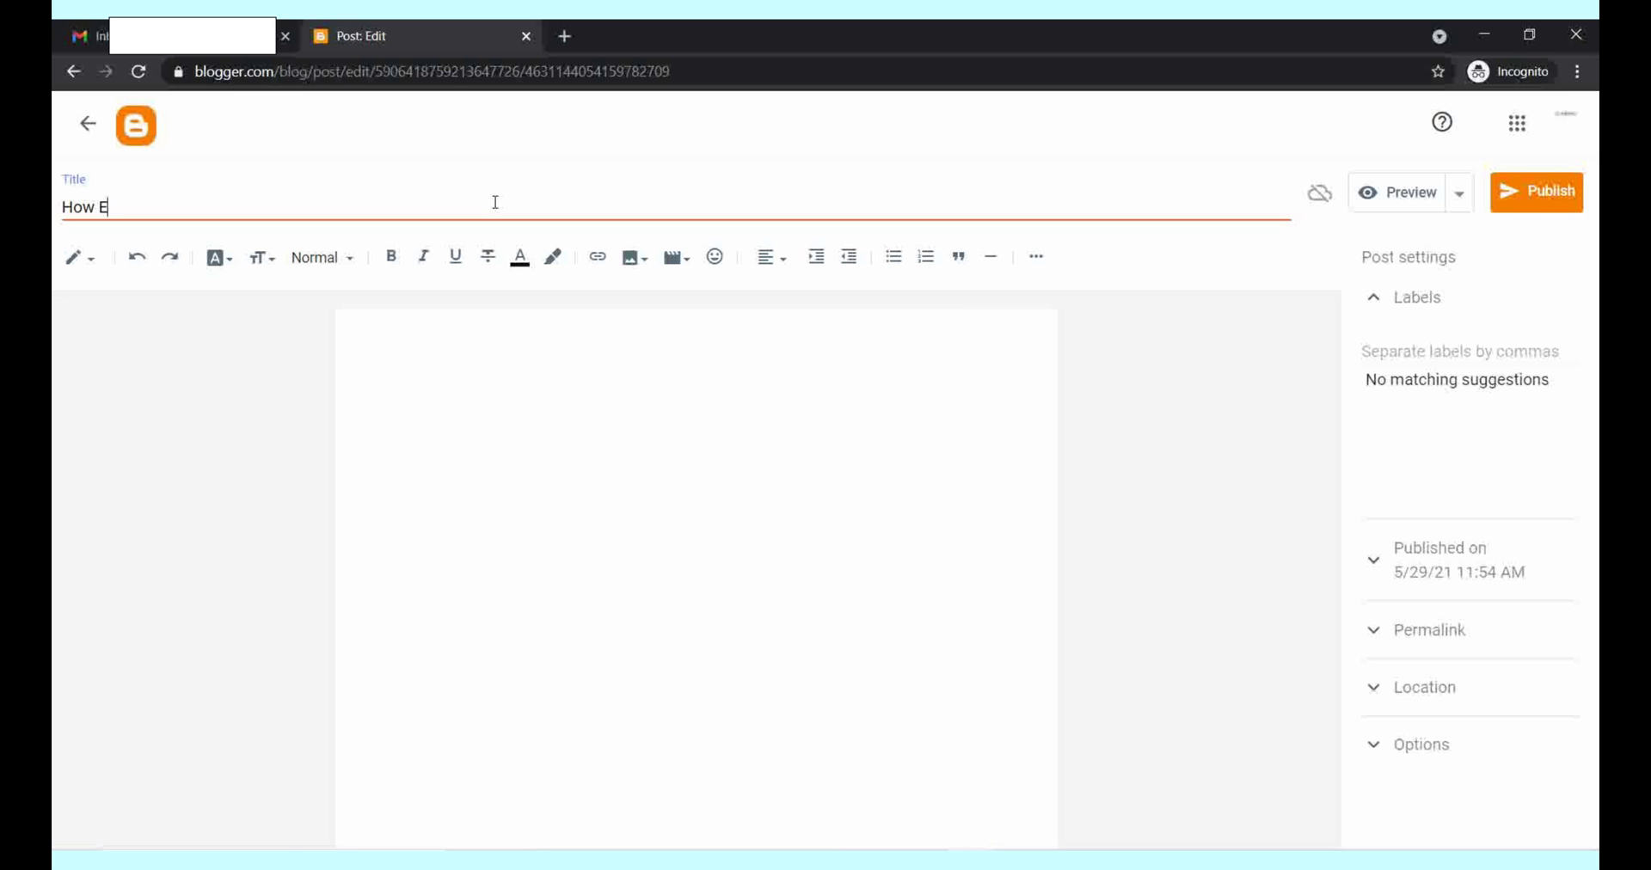
pyautogui.write('Exercise and Yoga can he')
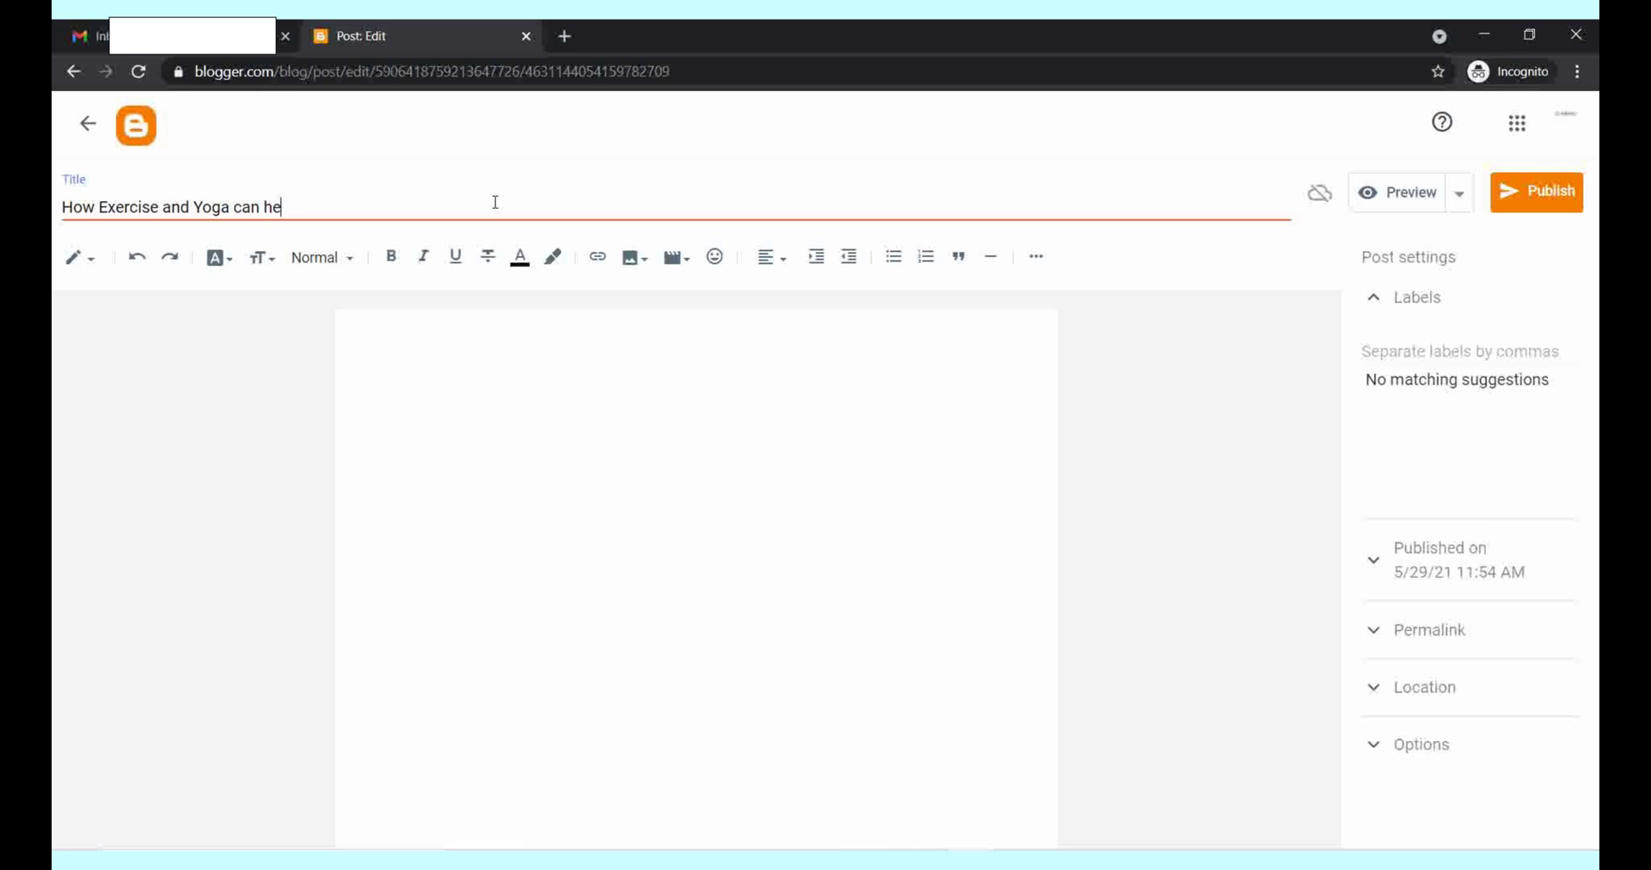
pyautogui.write('lp manage your good health')
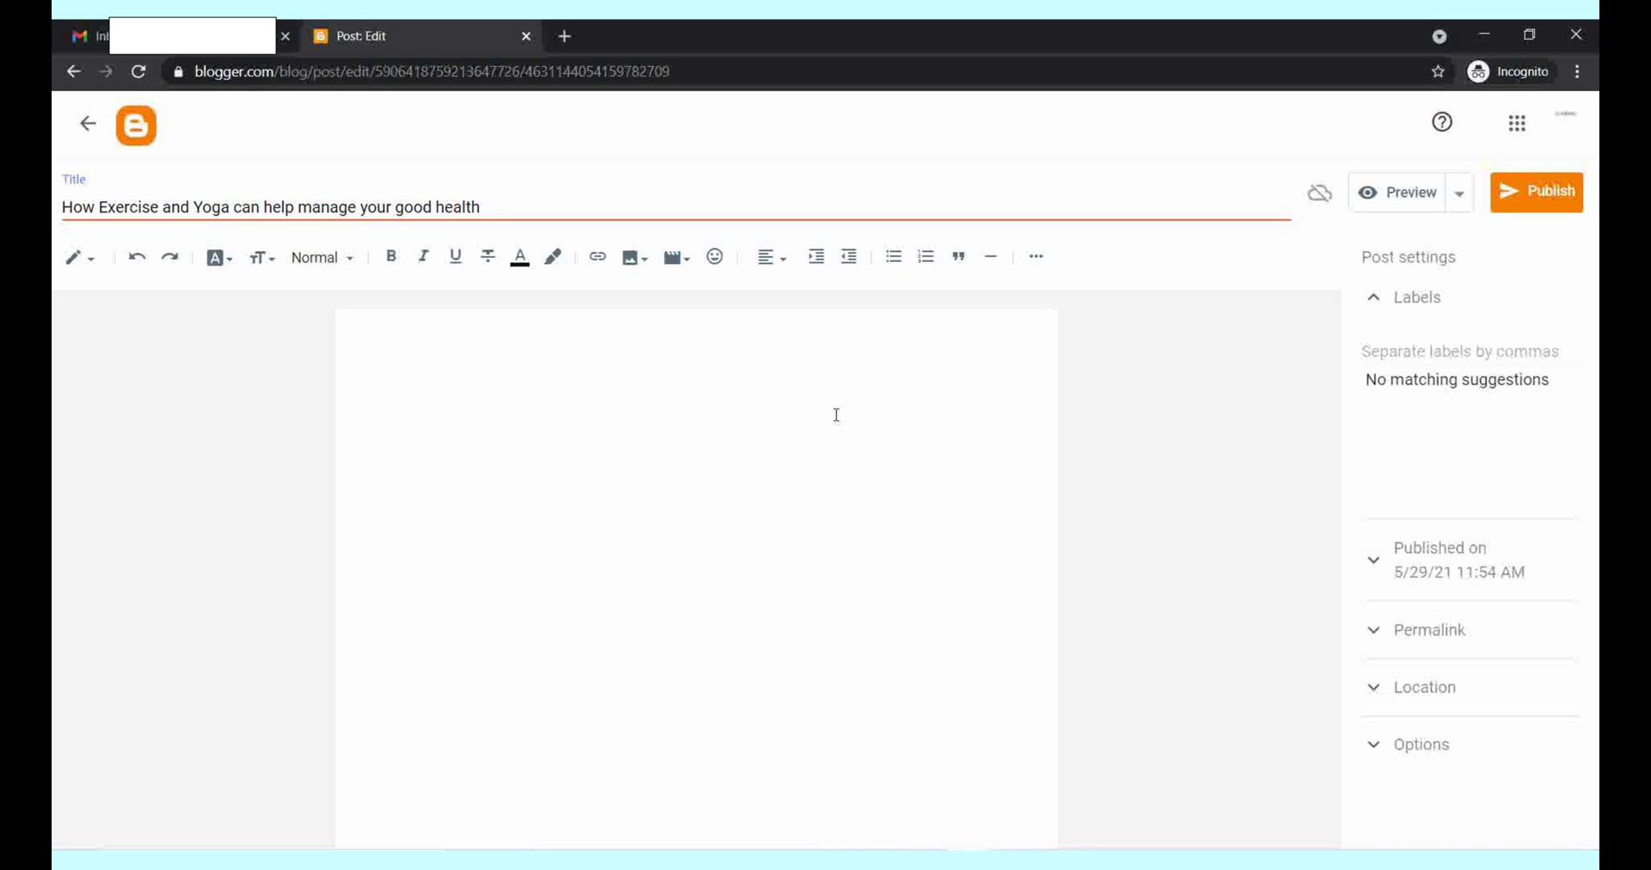
# Step: Copy the Word article's text and paste it into the Blogger post body
pyautogui.click(804, 485)
pyautogui.hotkey('alt', 'Tab')
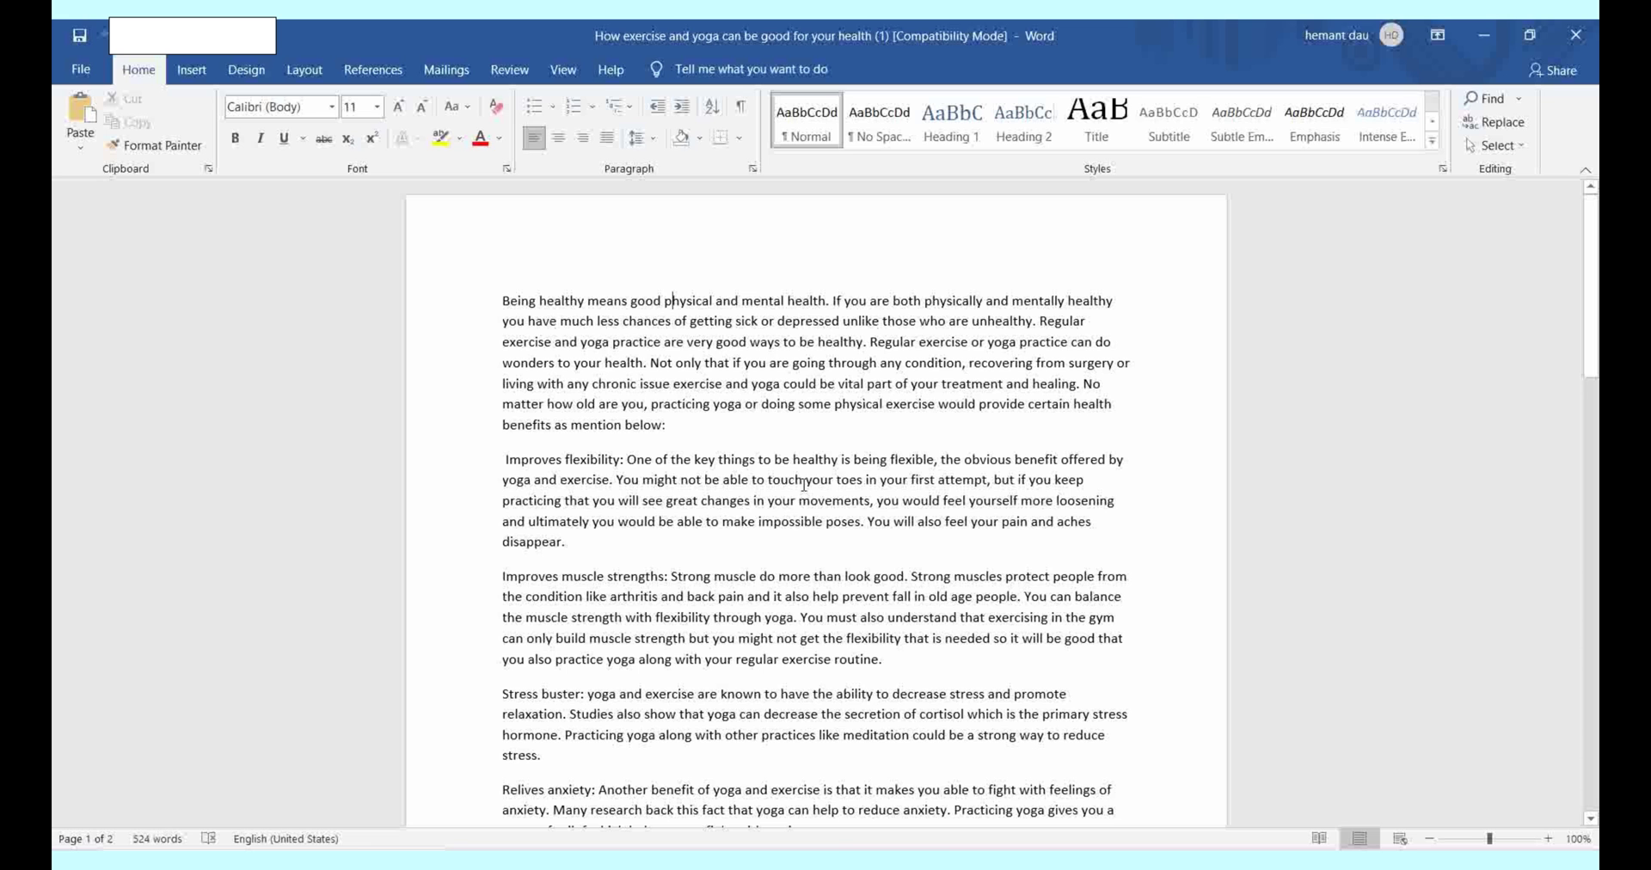
pyautogui.moveTo(498, 314)
pyautogui.mouseDown()
pyautogui.moveTo(1127, 464)
pyautogui.moveTo(1033, 825)
pyautogui.moveTo(984, 679)
pyautogui.moveTo(1048, 643)
pyautogui.mouseUp()
pyautogui.hotkey('ctrl', 'c')
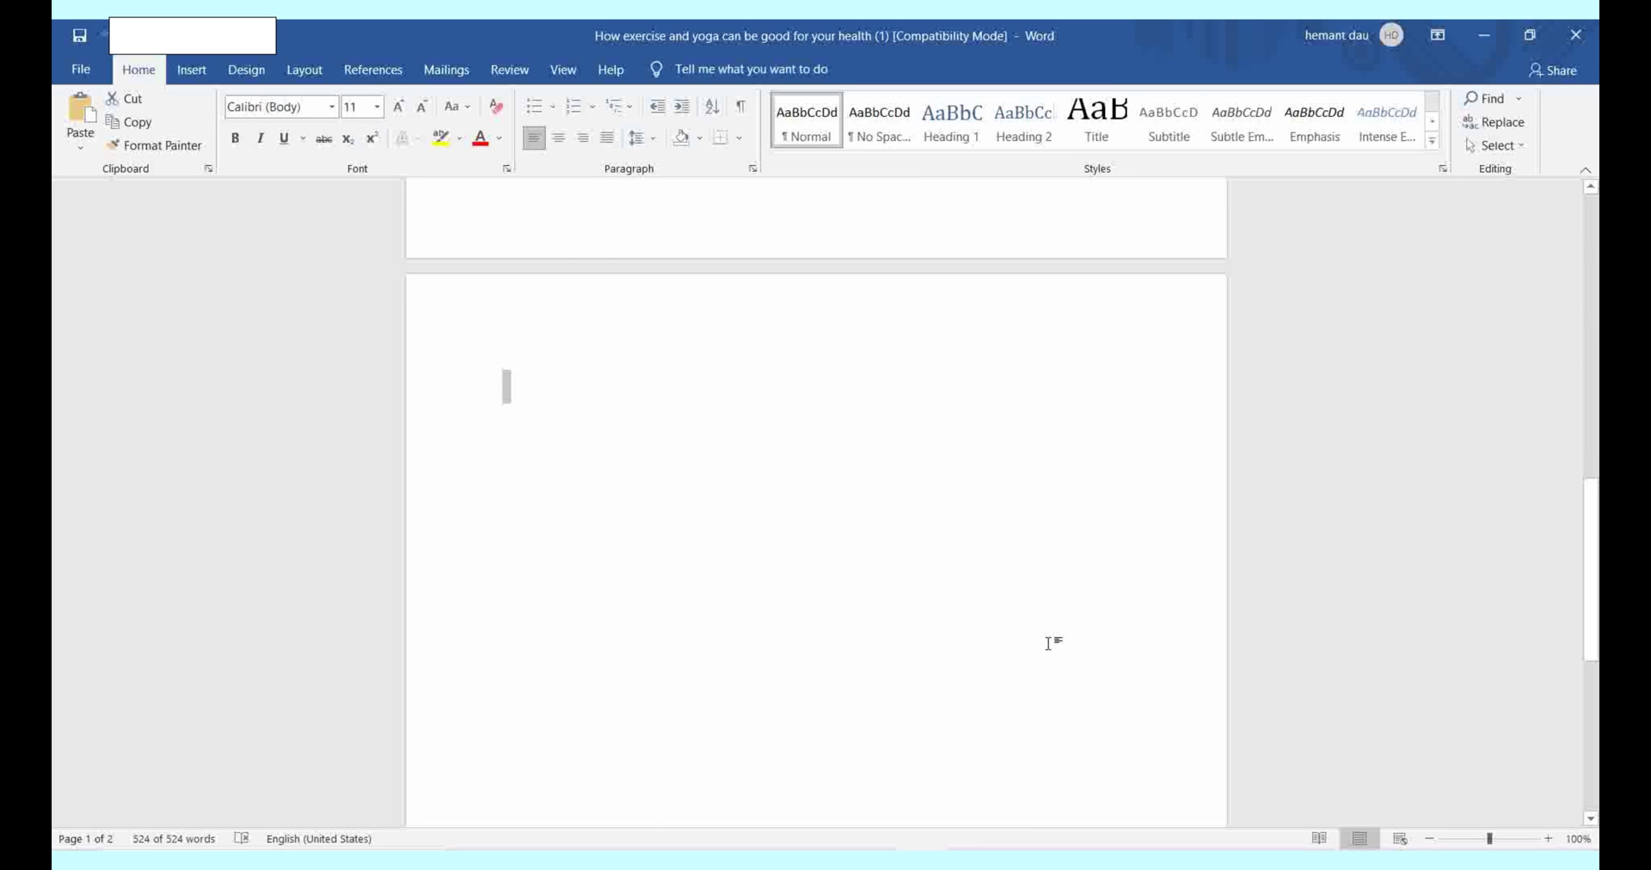
pyautogui.hotkey('alt', 'Tab')
pyautogui.hotkey('ctrl', 'v')
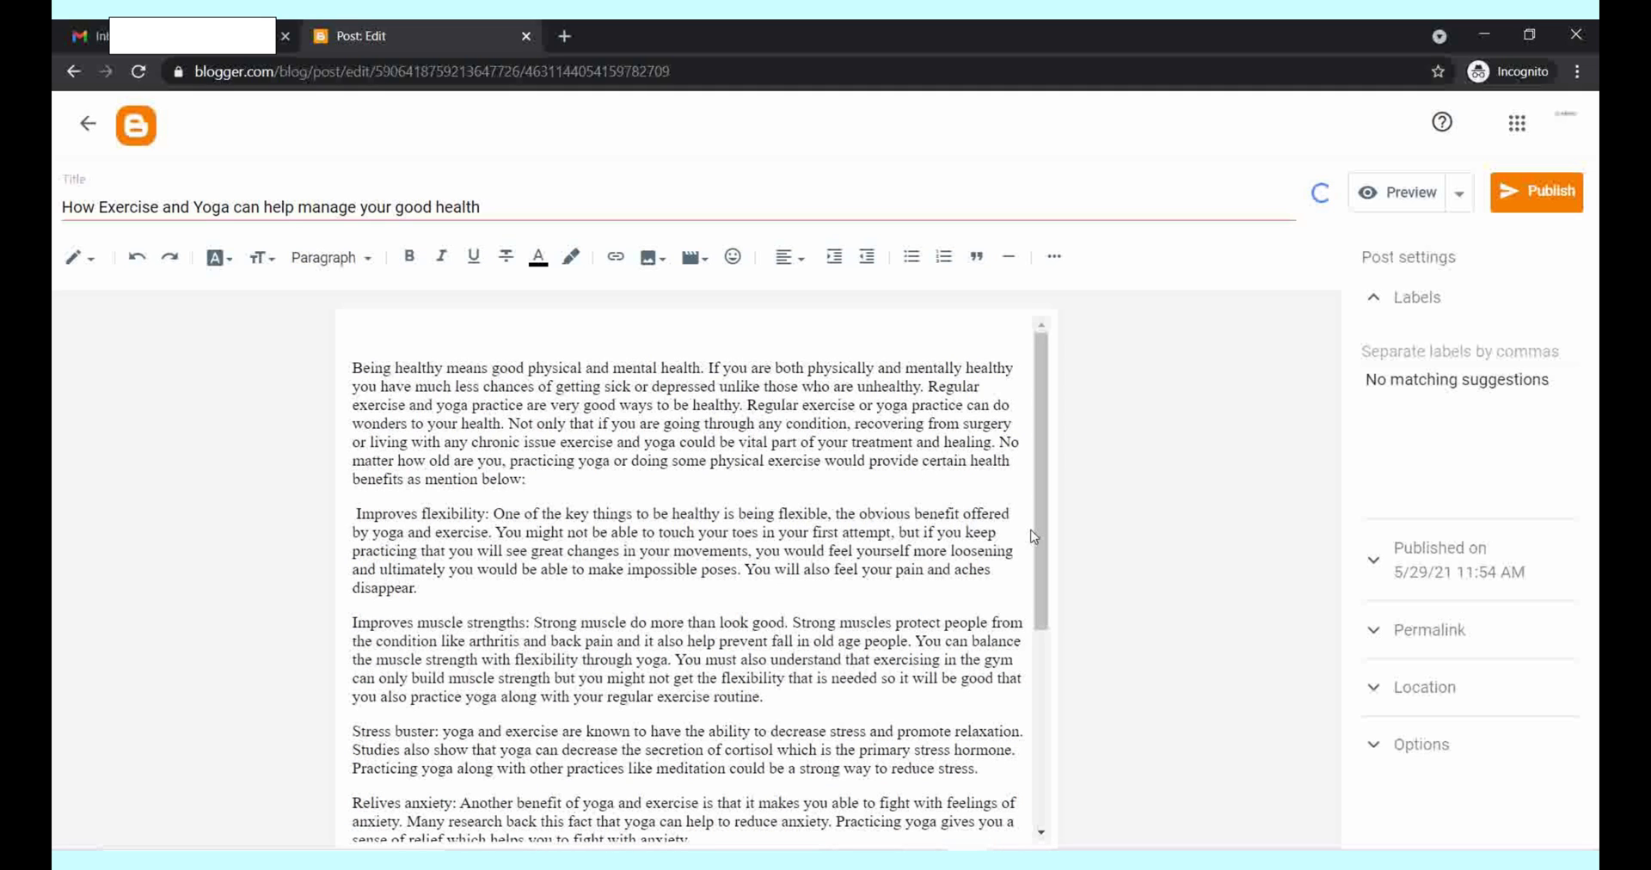
# Step: Insert a blank line after the 'Improves flexibility' paragraph ending 'disappear.'
pyautogui.scroll(-4, 986, 703)
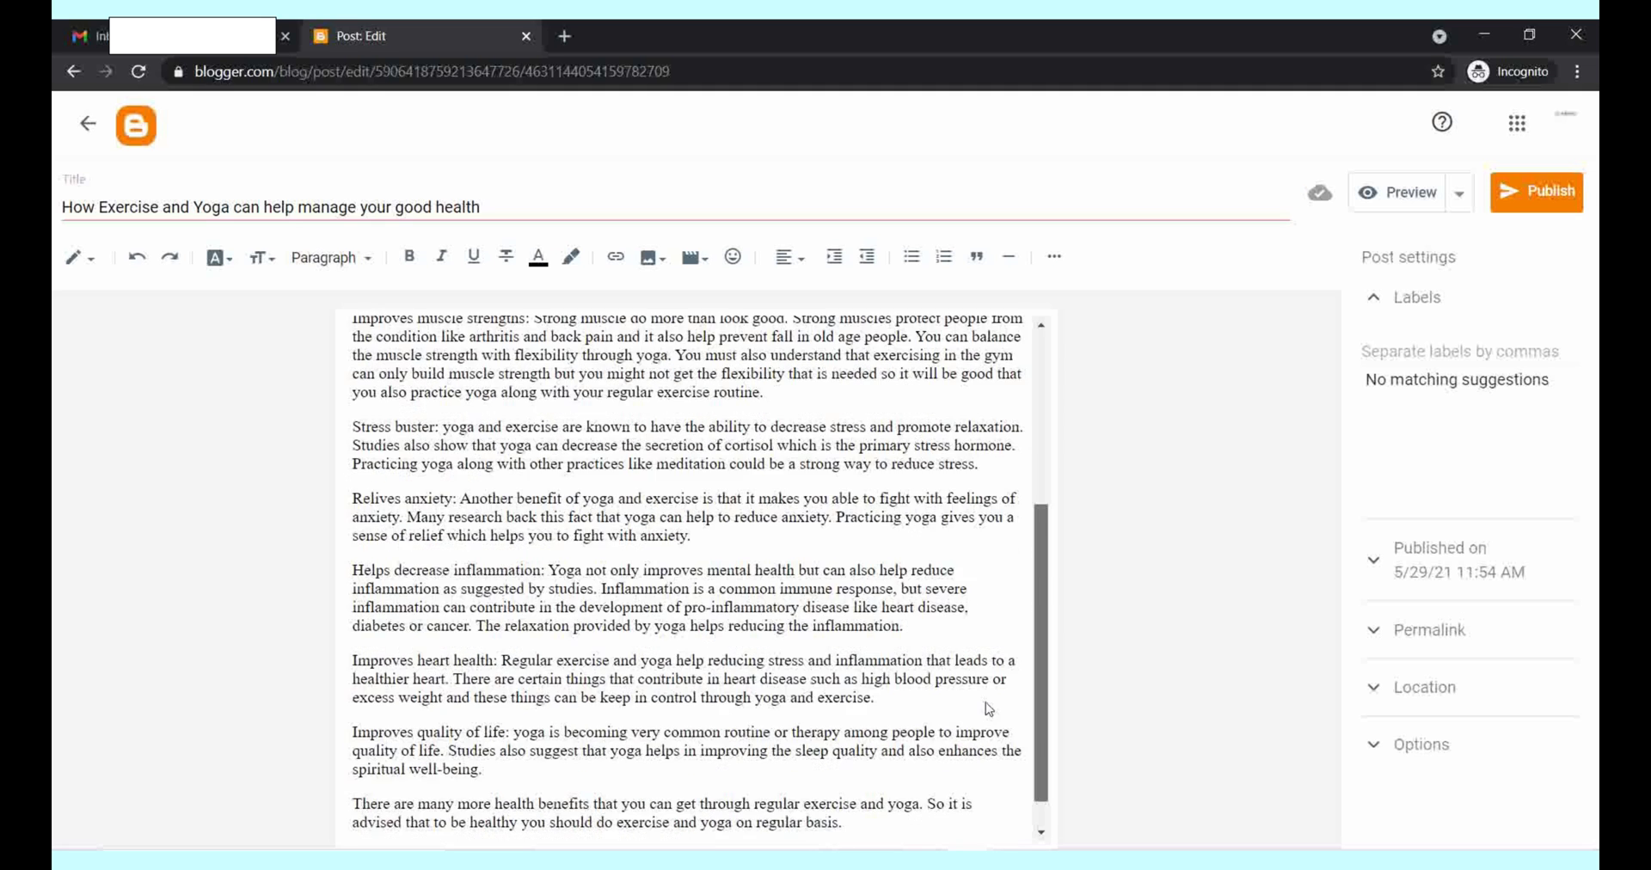
pyautogui.scroll(2, 977, 616)
pyautogui.scroll(1, 977, 615)
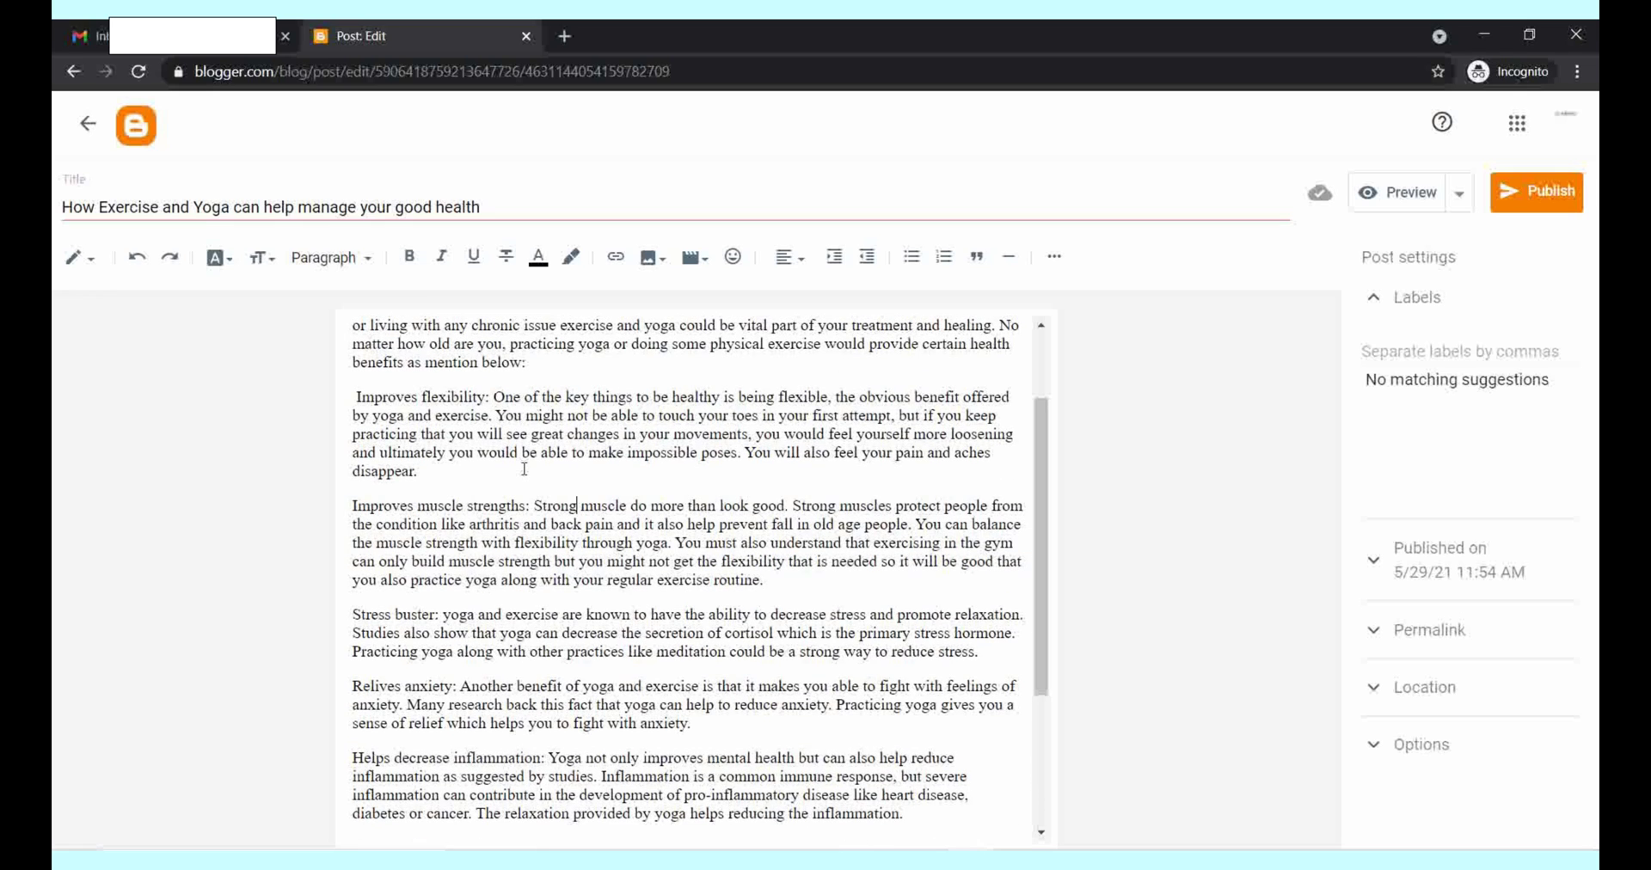
pyautogui.press('Return')
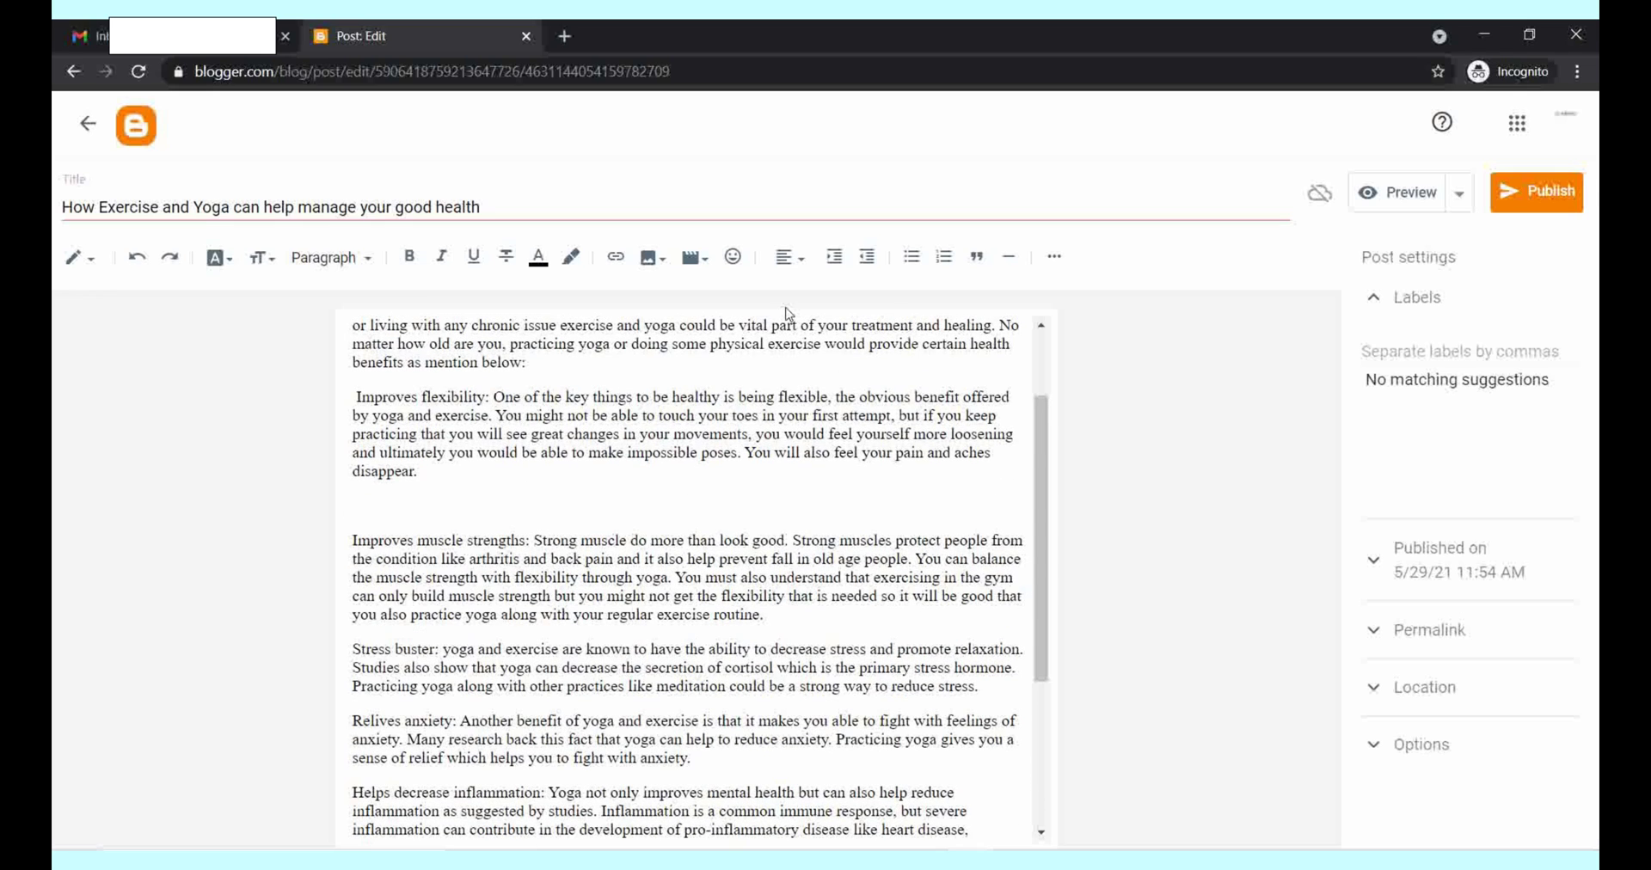
# Step: Upload the 'yoga' video from Desktop > Blog content into the post
pyautogui.click(704, 269)
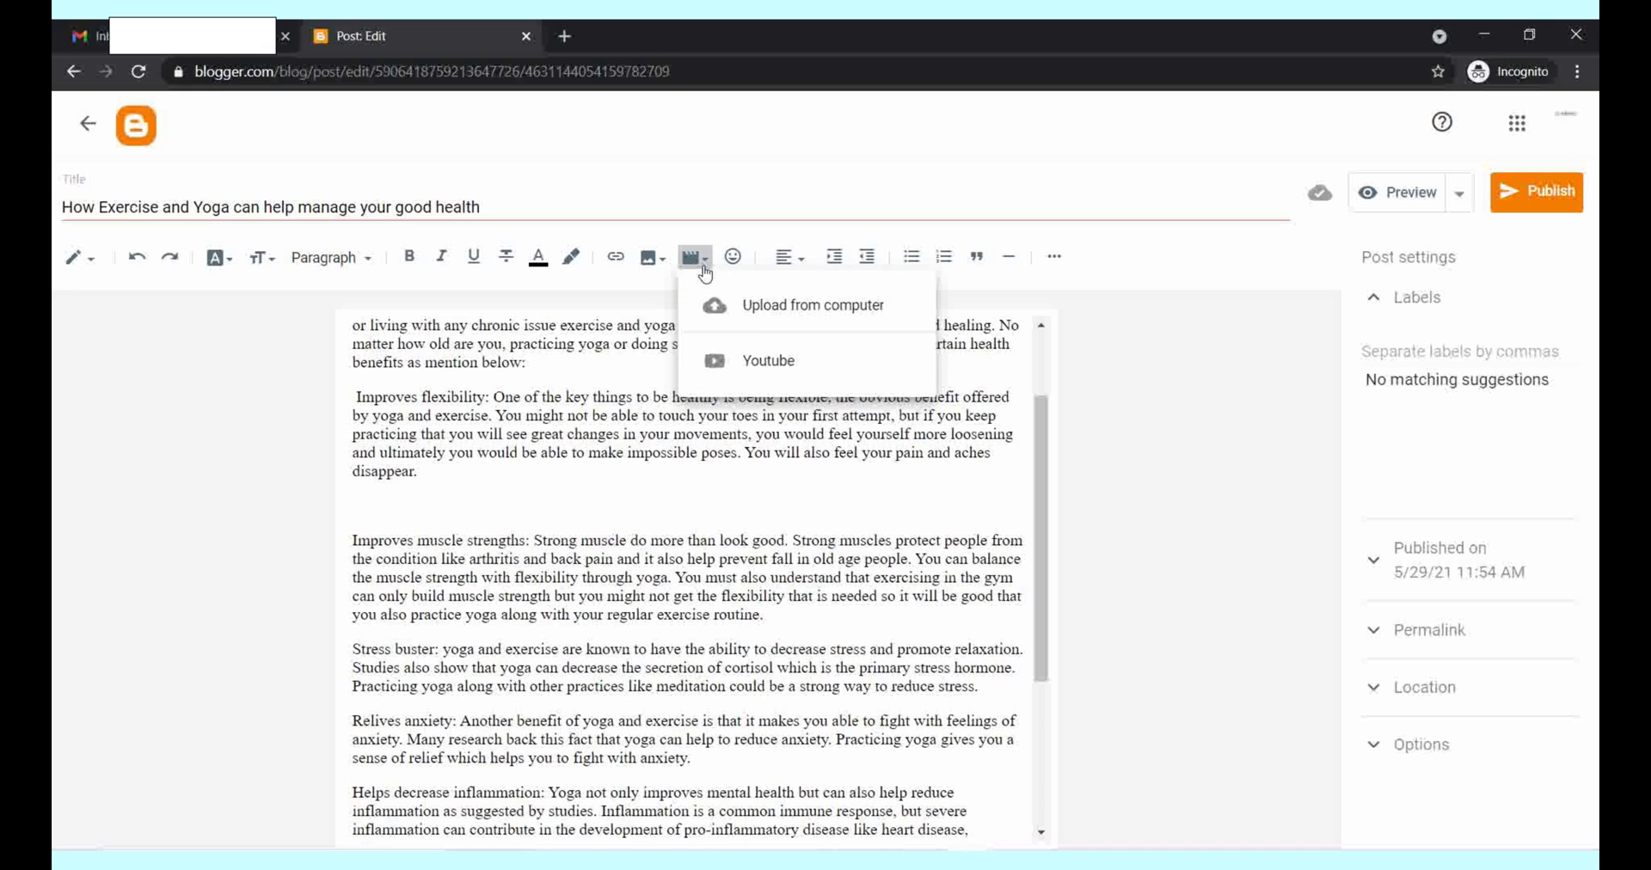
pyautogui.click(749, 306)
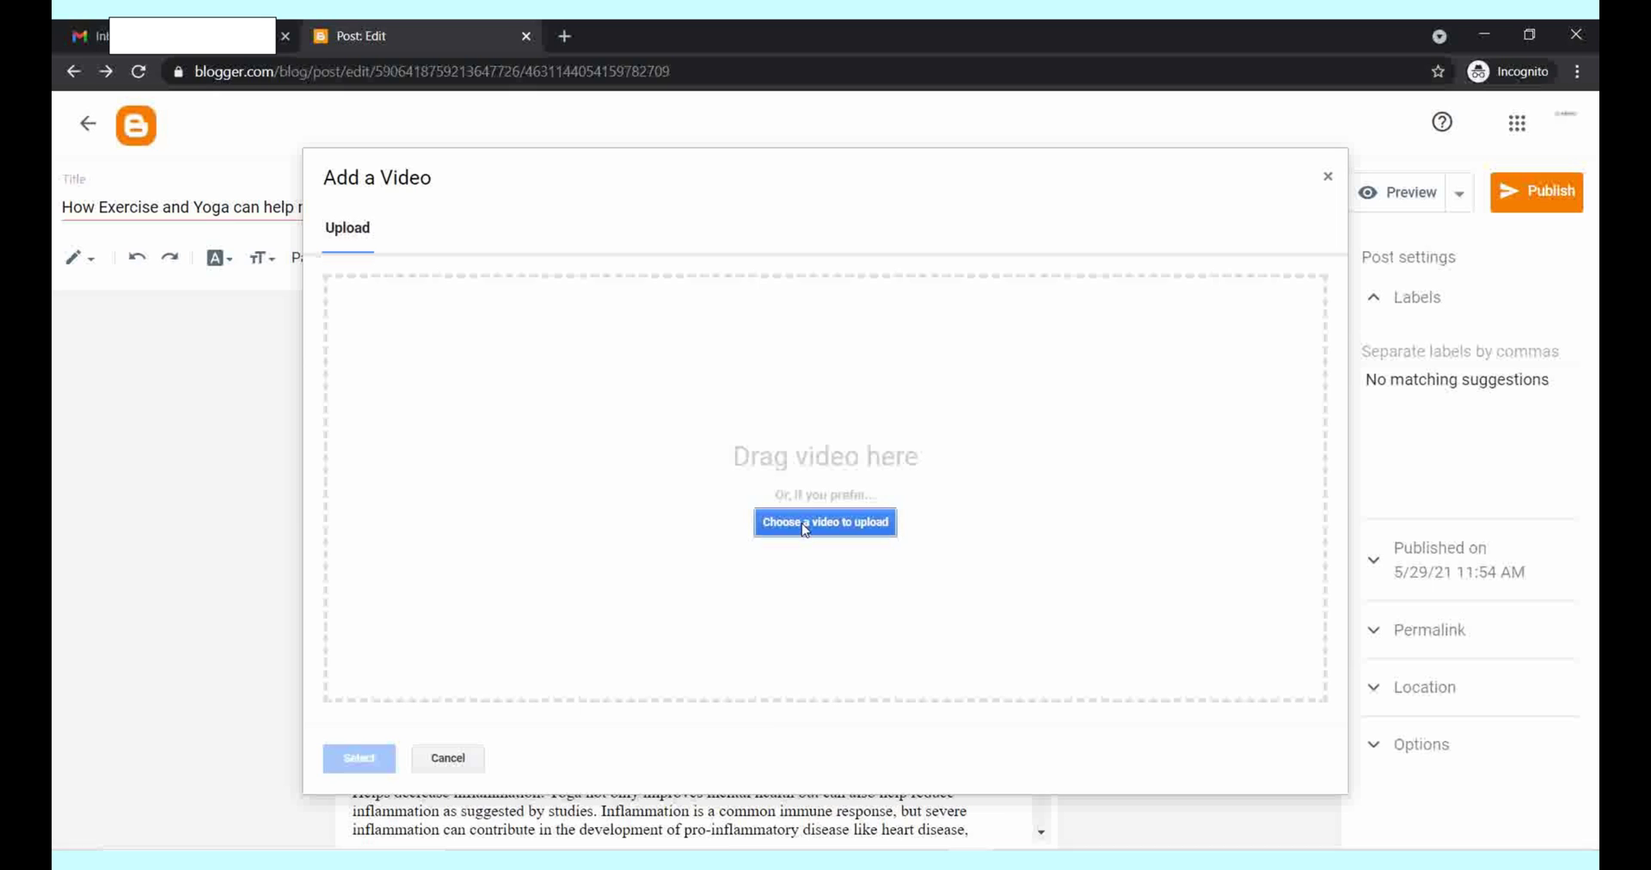
pyautogui.click(805, 527)
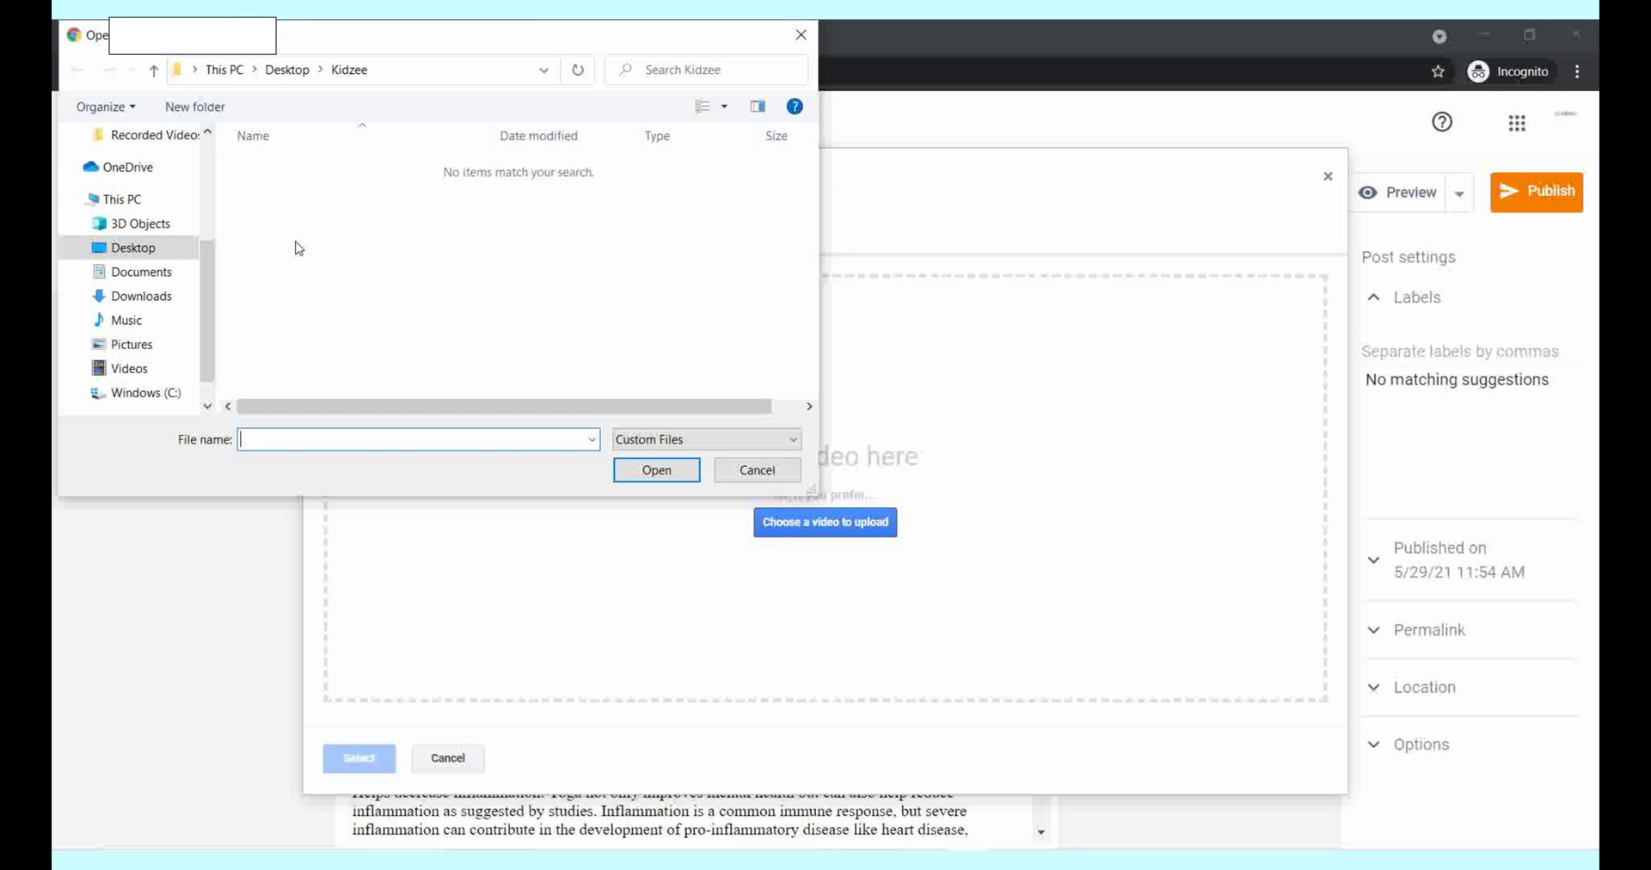
pyautogui.click(278, 71)
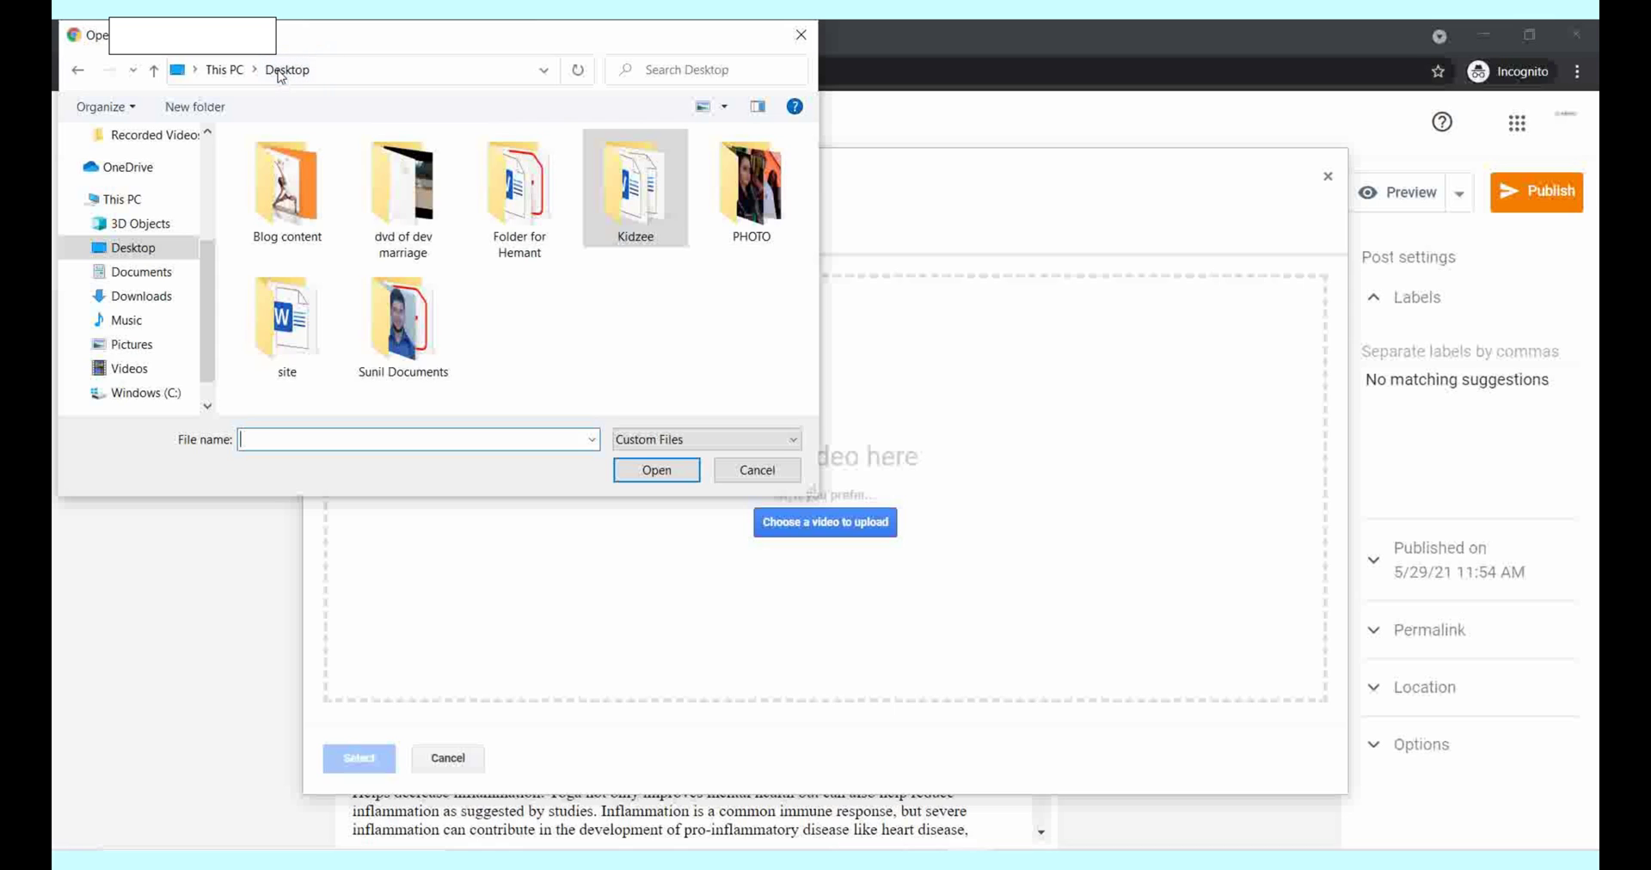
pyautogui.doubleClick(272, 218)
pyautogui.click(271, 220)
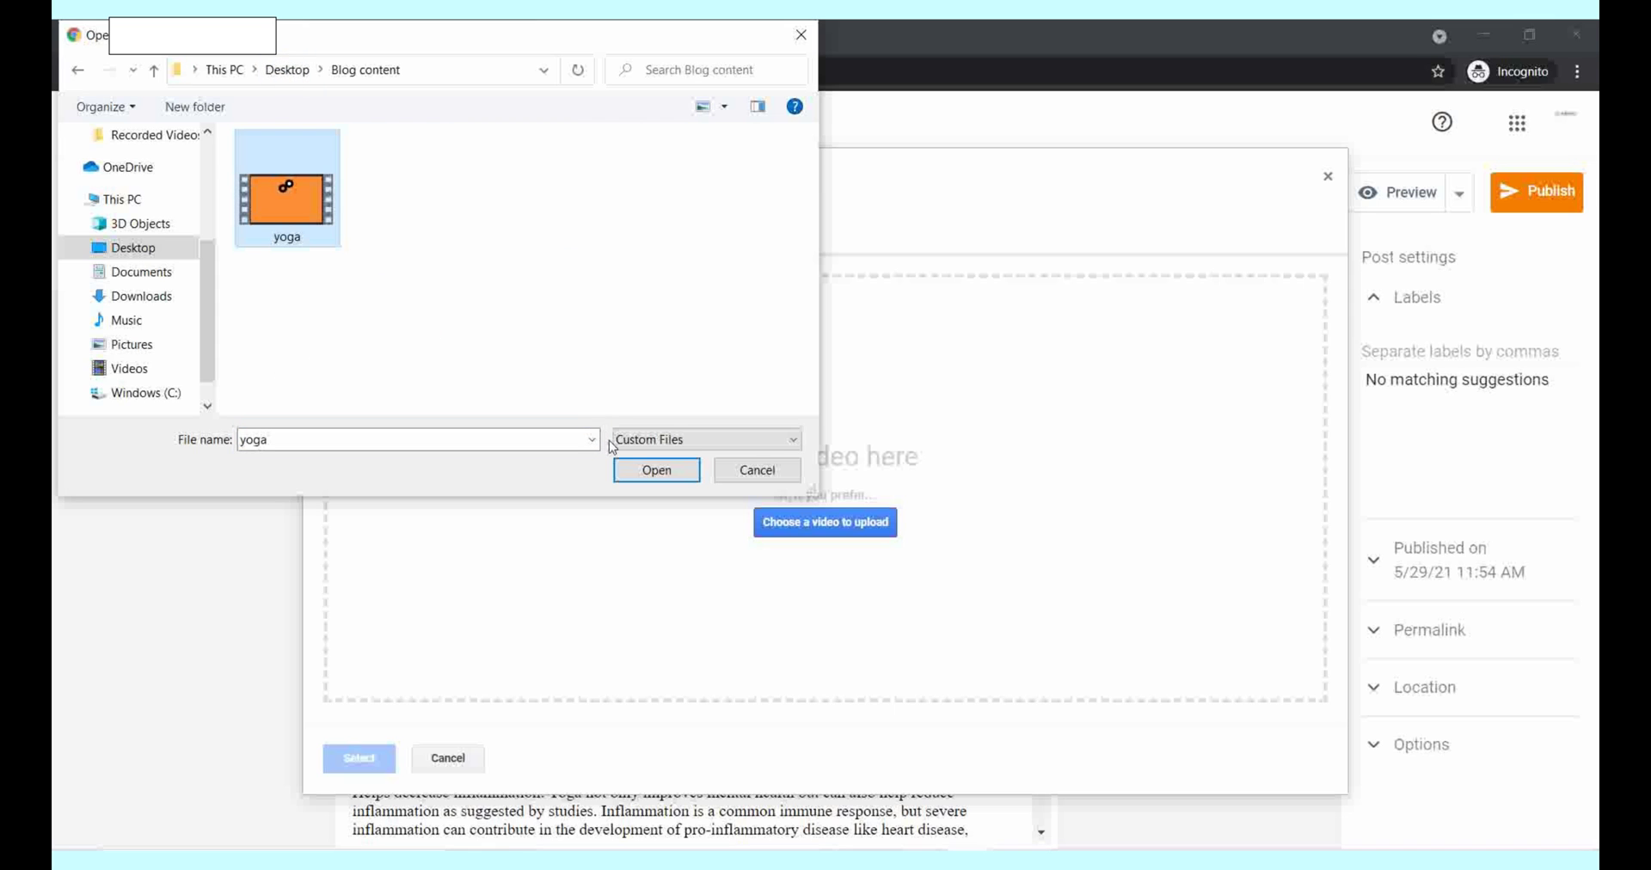
pyautogui.click(654, 470)
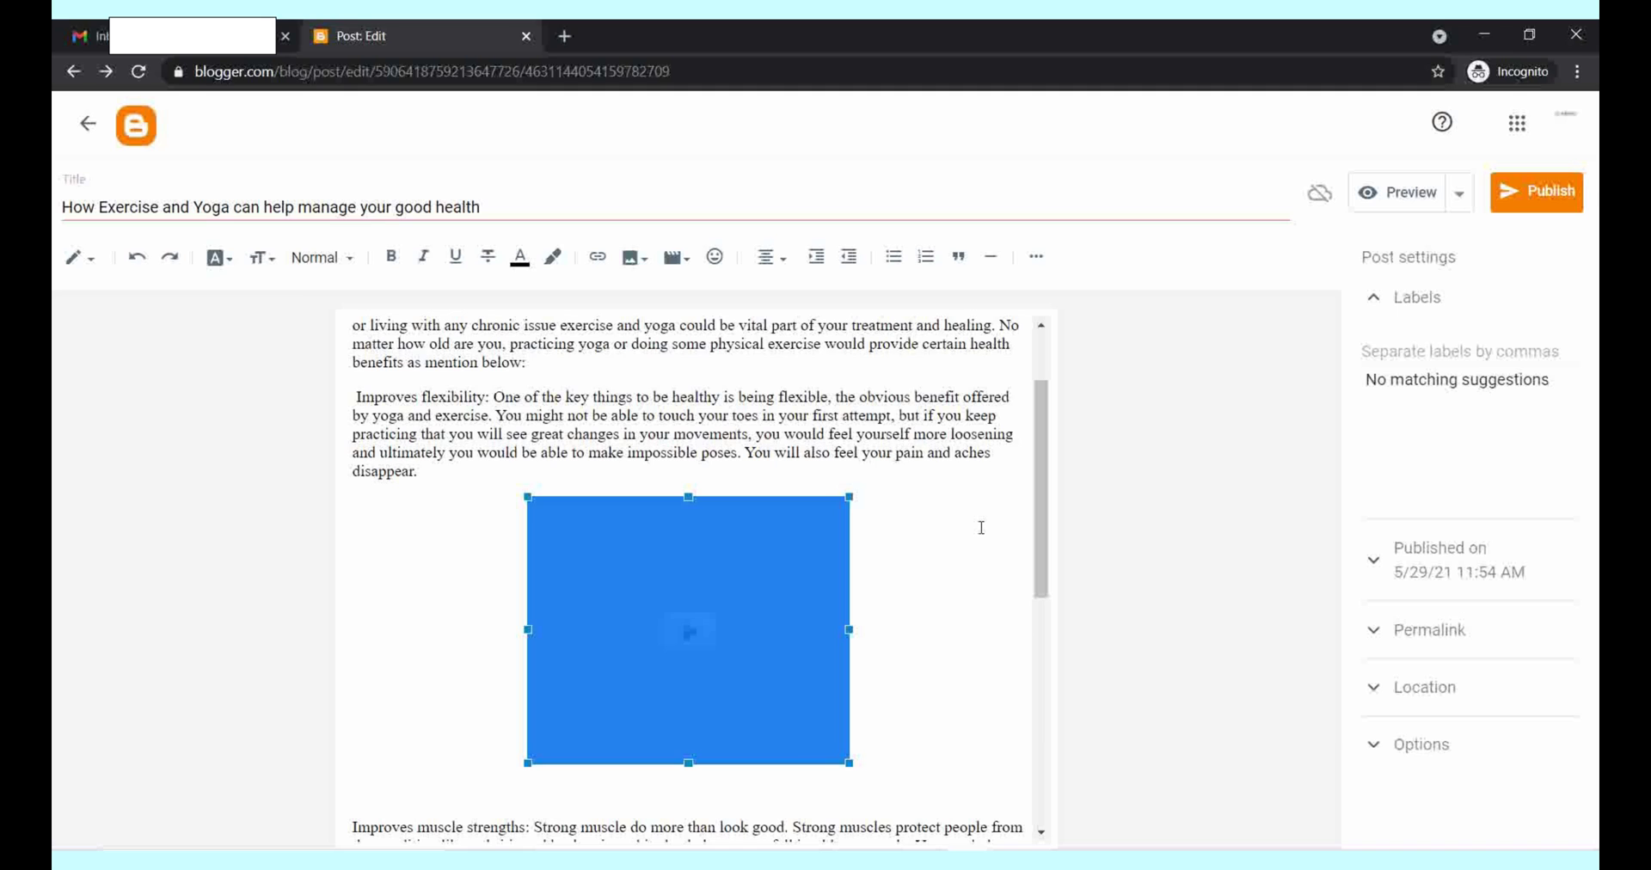
# Step: Place the caret at the end of the 'Stress buster' paragraph after 'stress.'
pyautogui.moveTo(1041, 557); pyautogui.dragTo(1038, 609)
pyautogui.click(957, 558)
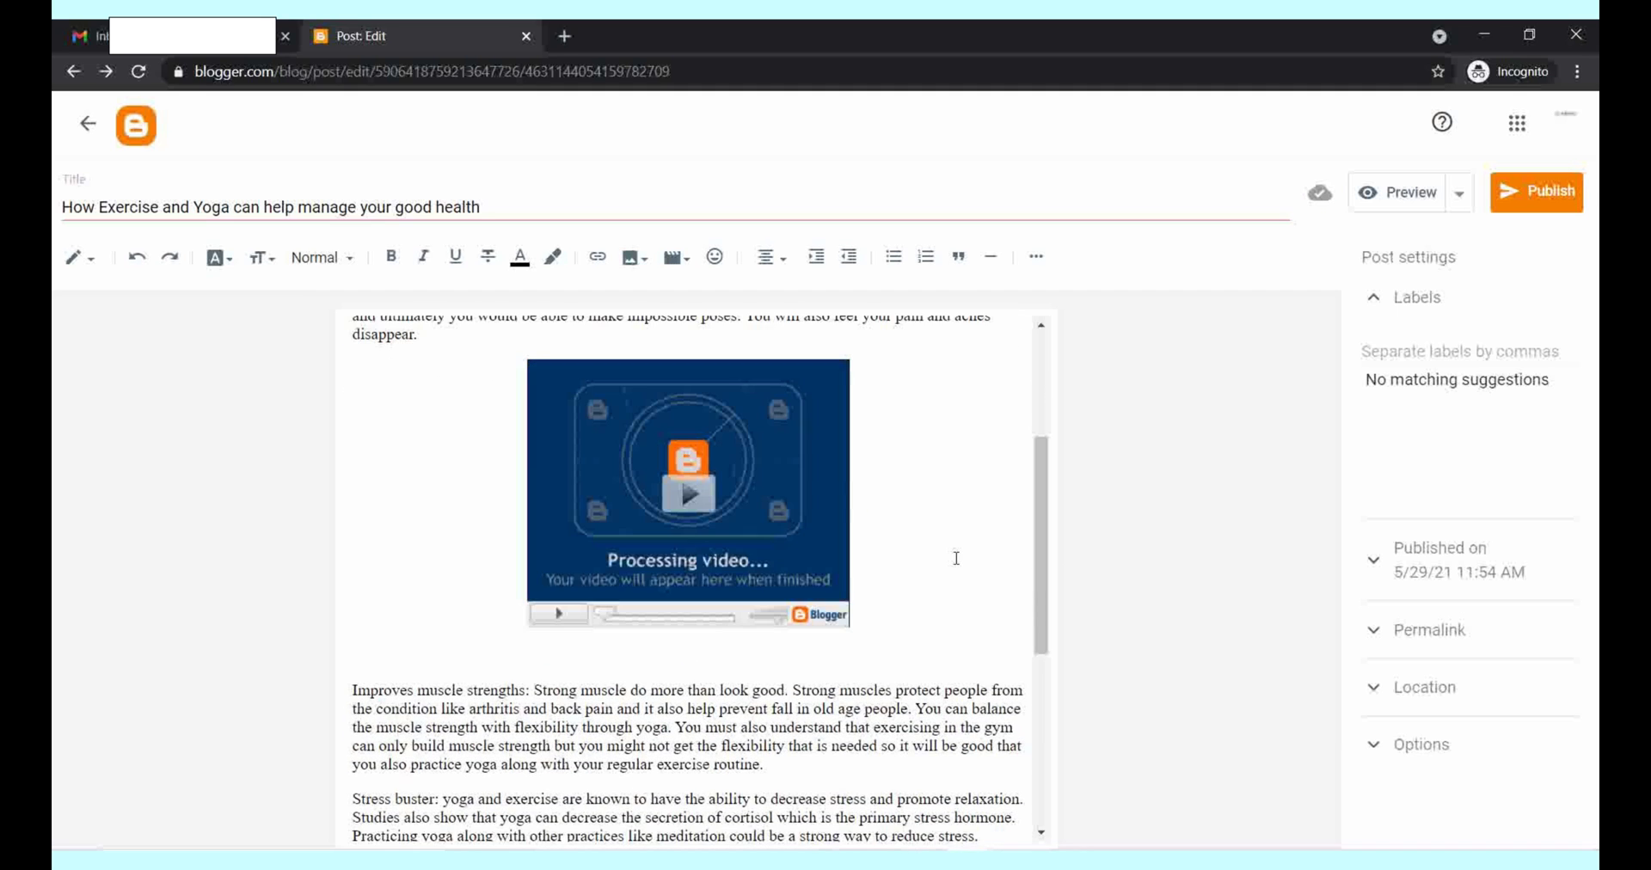
pyautogui.moveTo(1041, 609); pyautogui.dragTo(1039, 700)
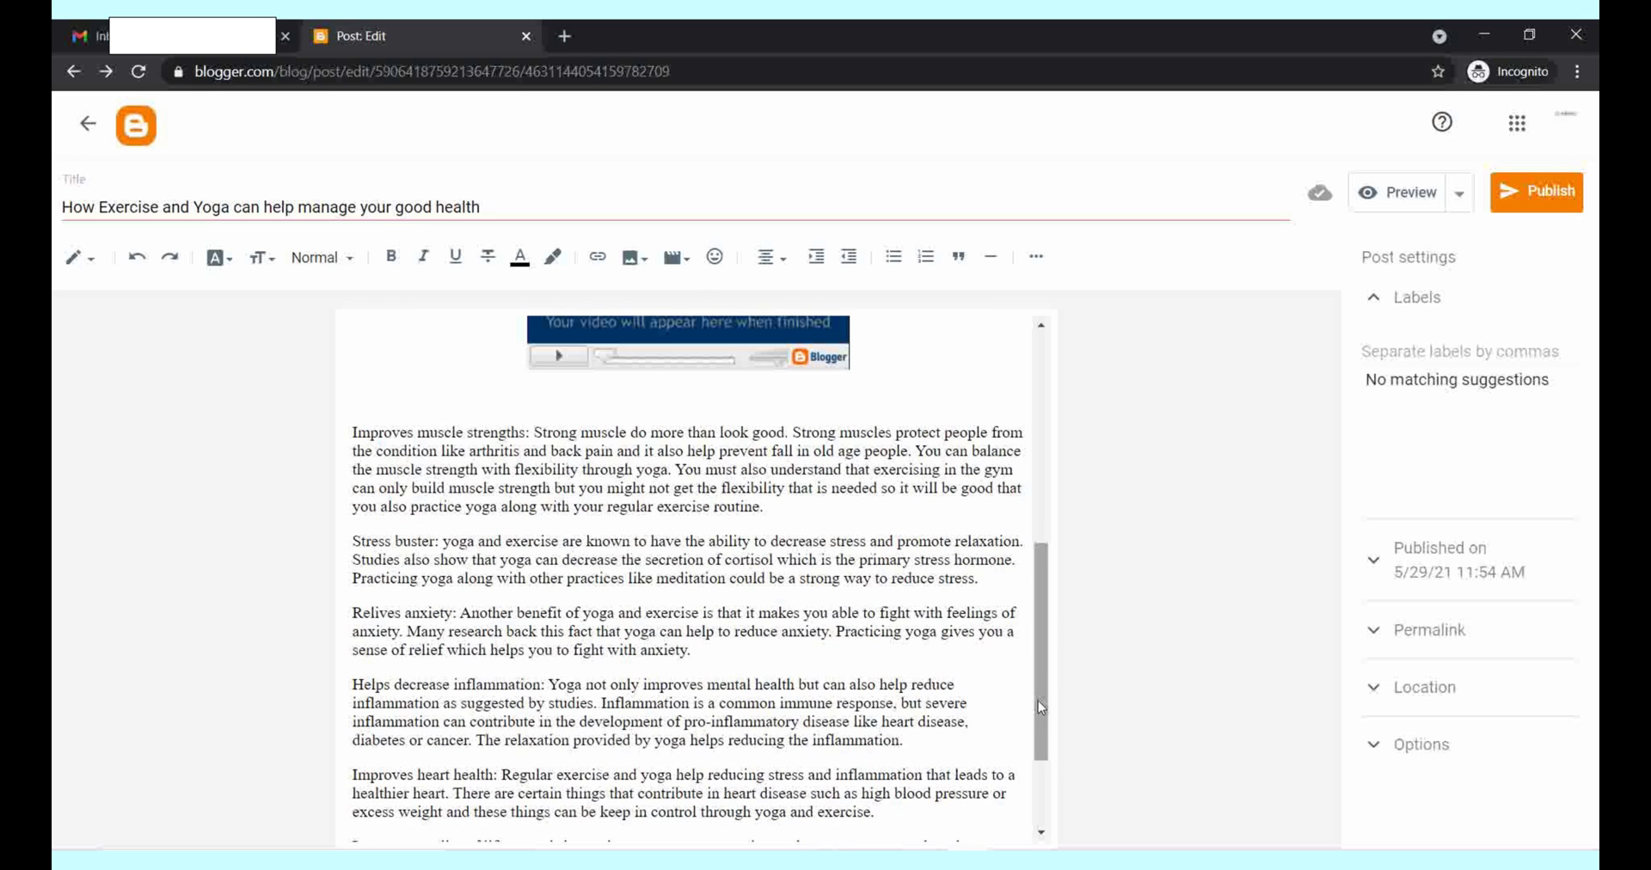
pyautogui.click(1004, 587)
# Step: Upload dance-3134828_1920 from the computer and insert it on a new line after the Stress buster paragraph
pyautogui.press('Return')
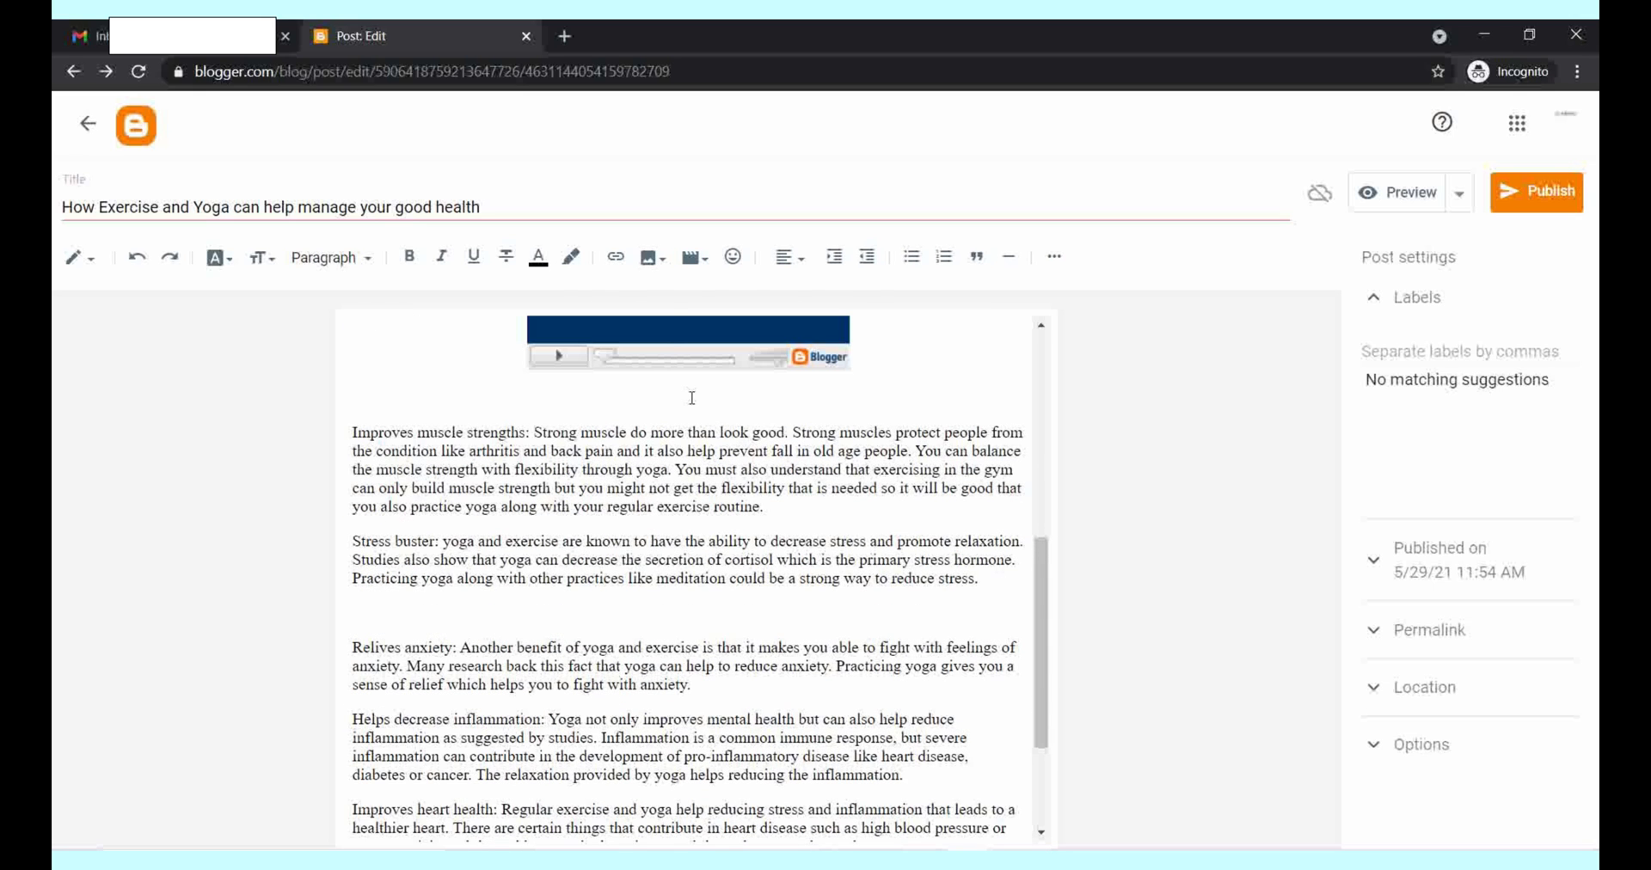
pyautogui.click(651, 257)
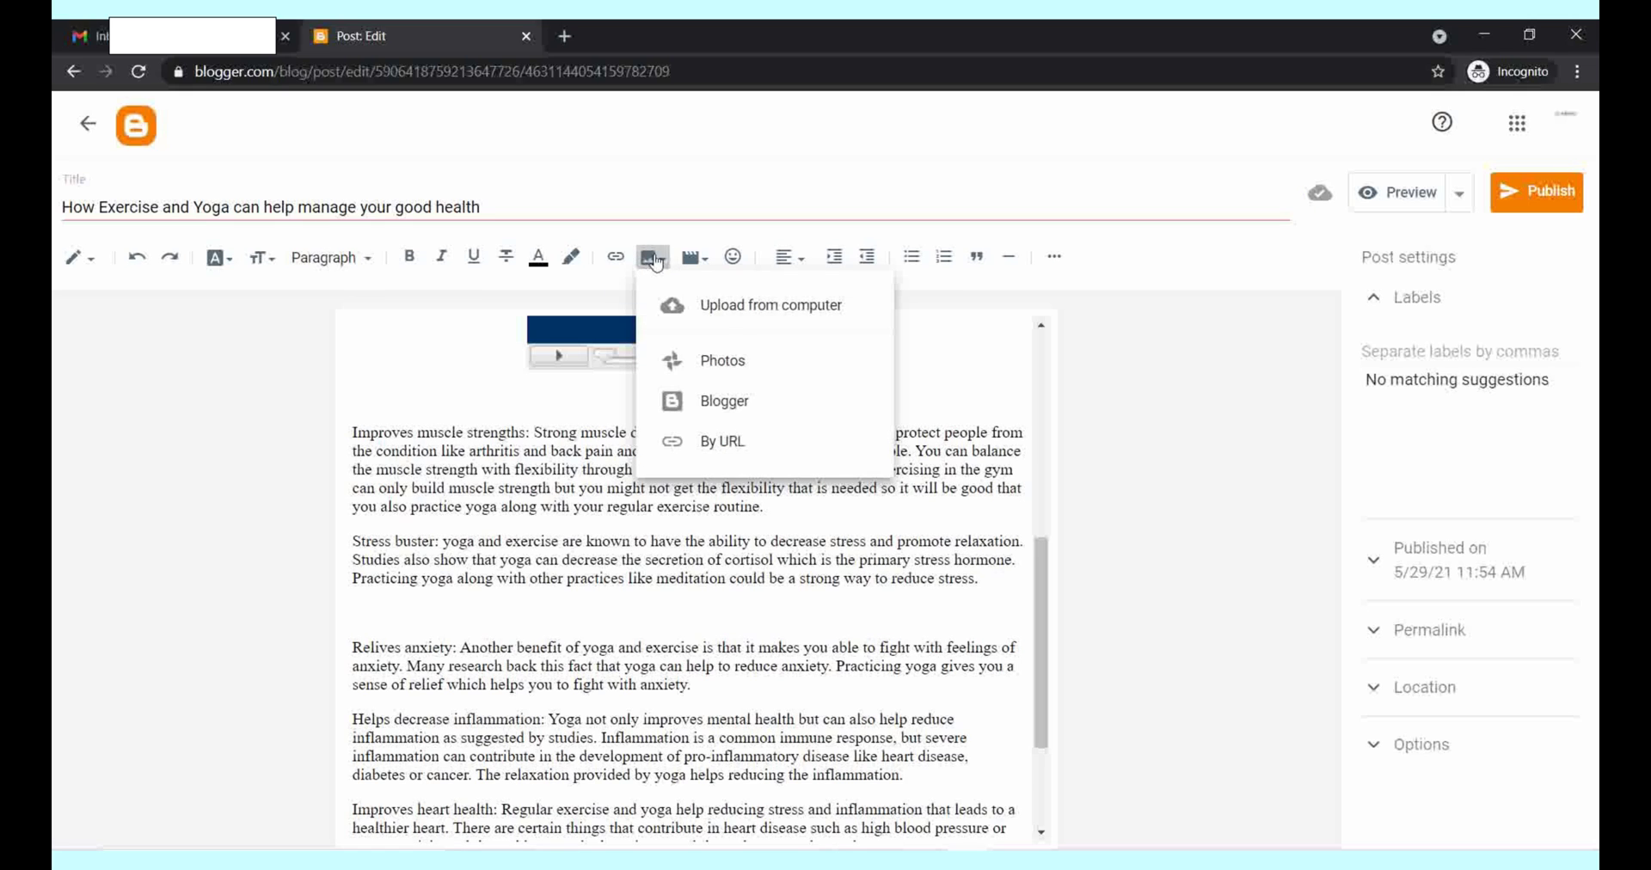
pyautogui.click(754, 314)
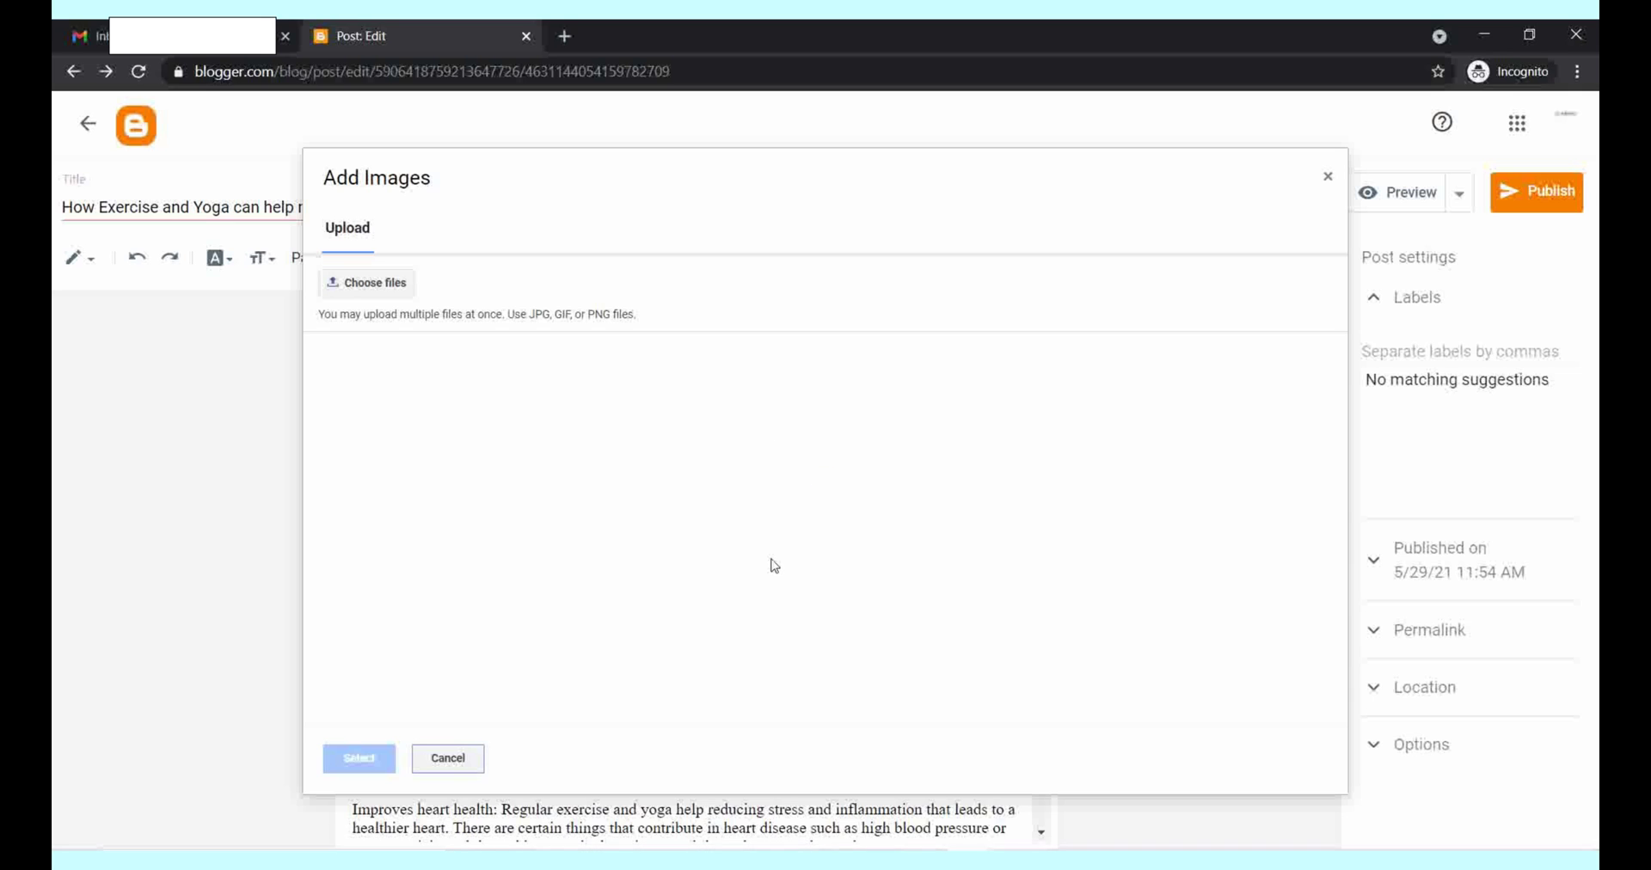
pyautogui.click(387, 285)
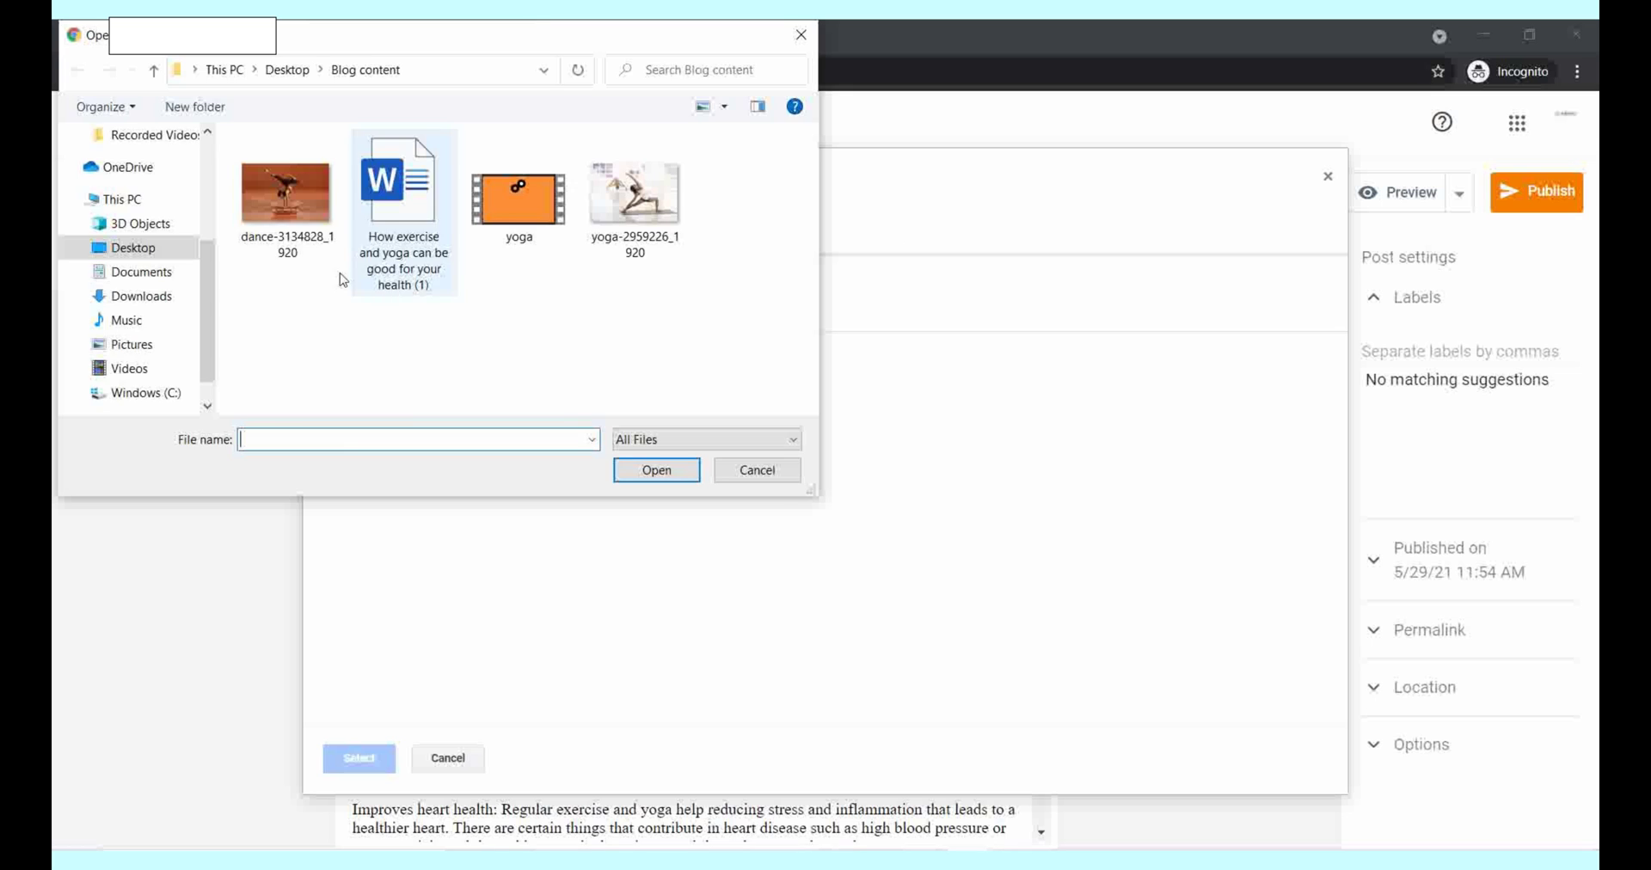
pyautogui.click(286, 196)
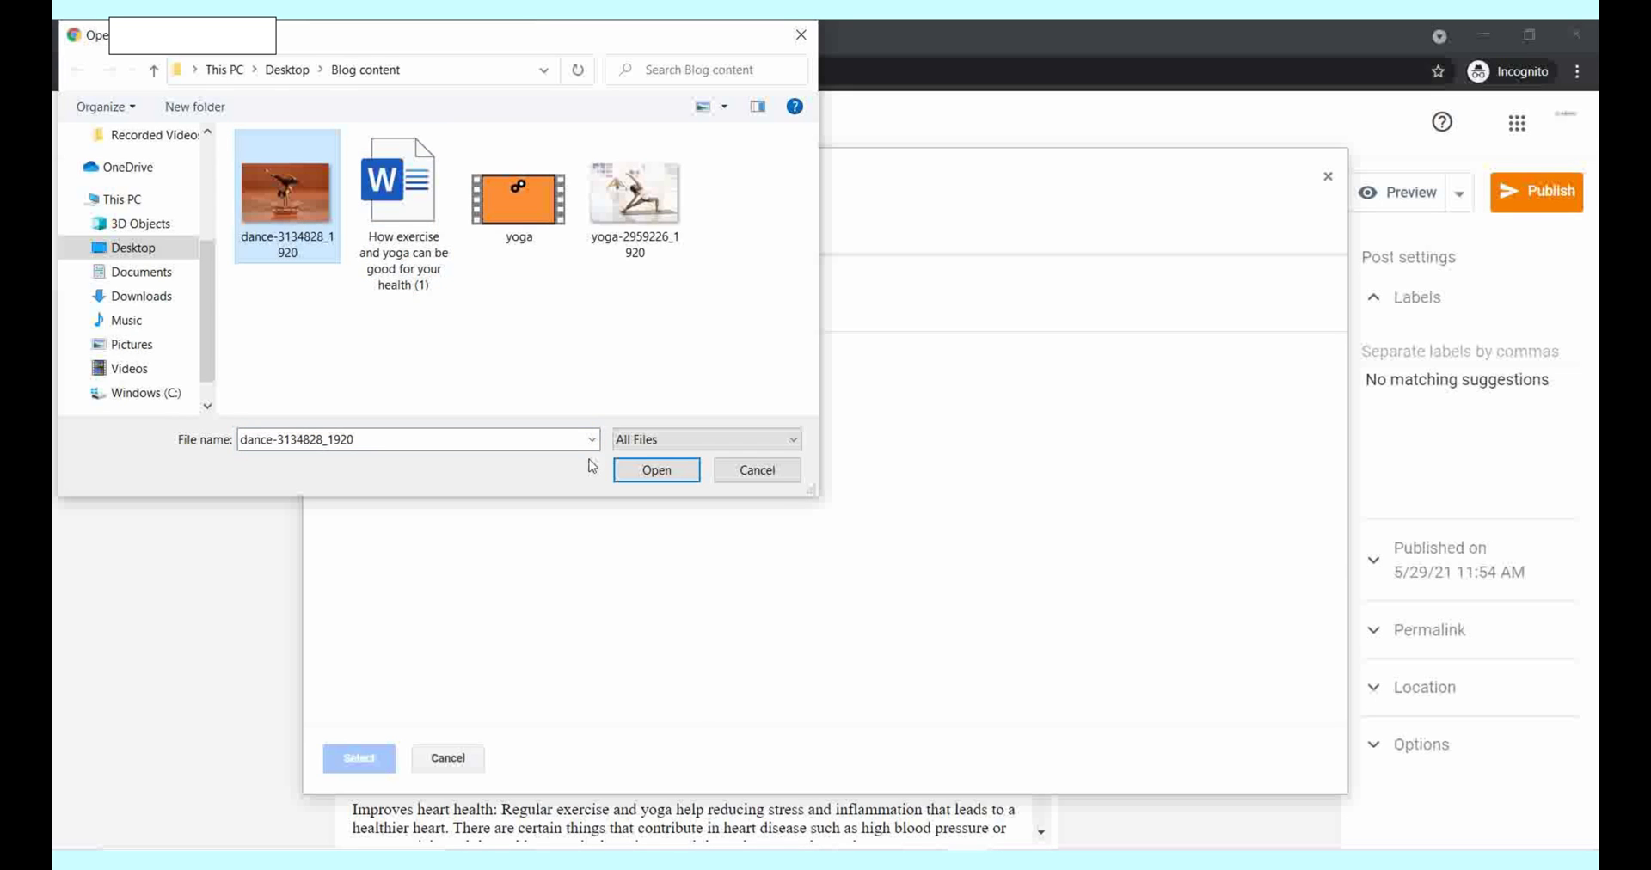
pyautogui.click(679, 475)
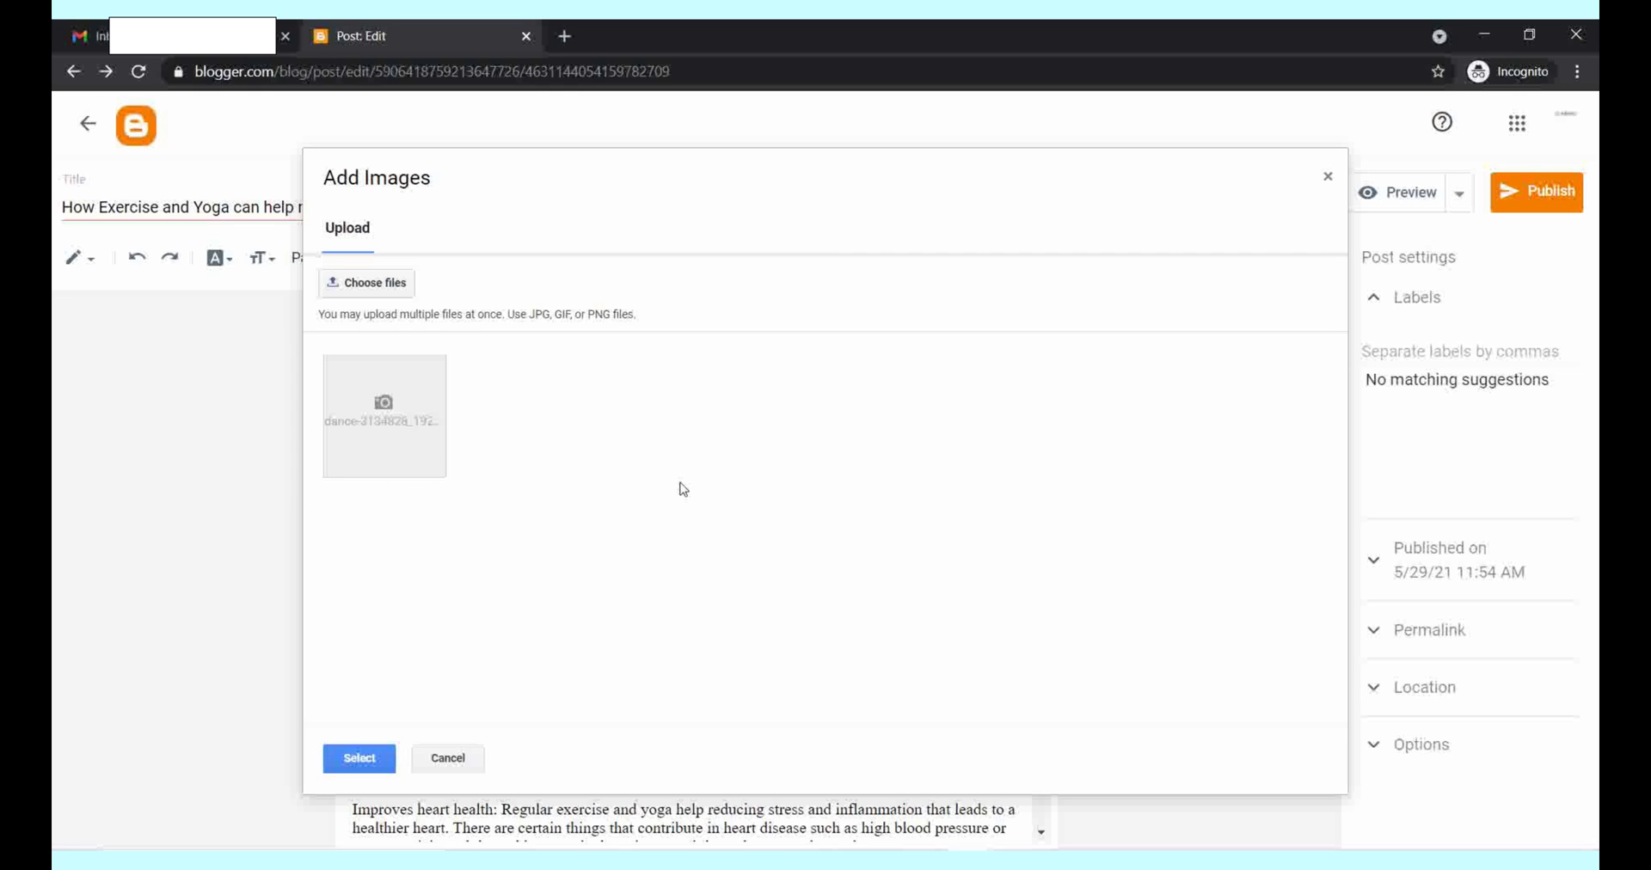
pyautogui.click(358, 758)
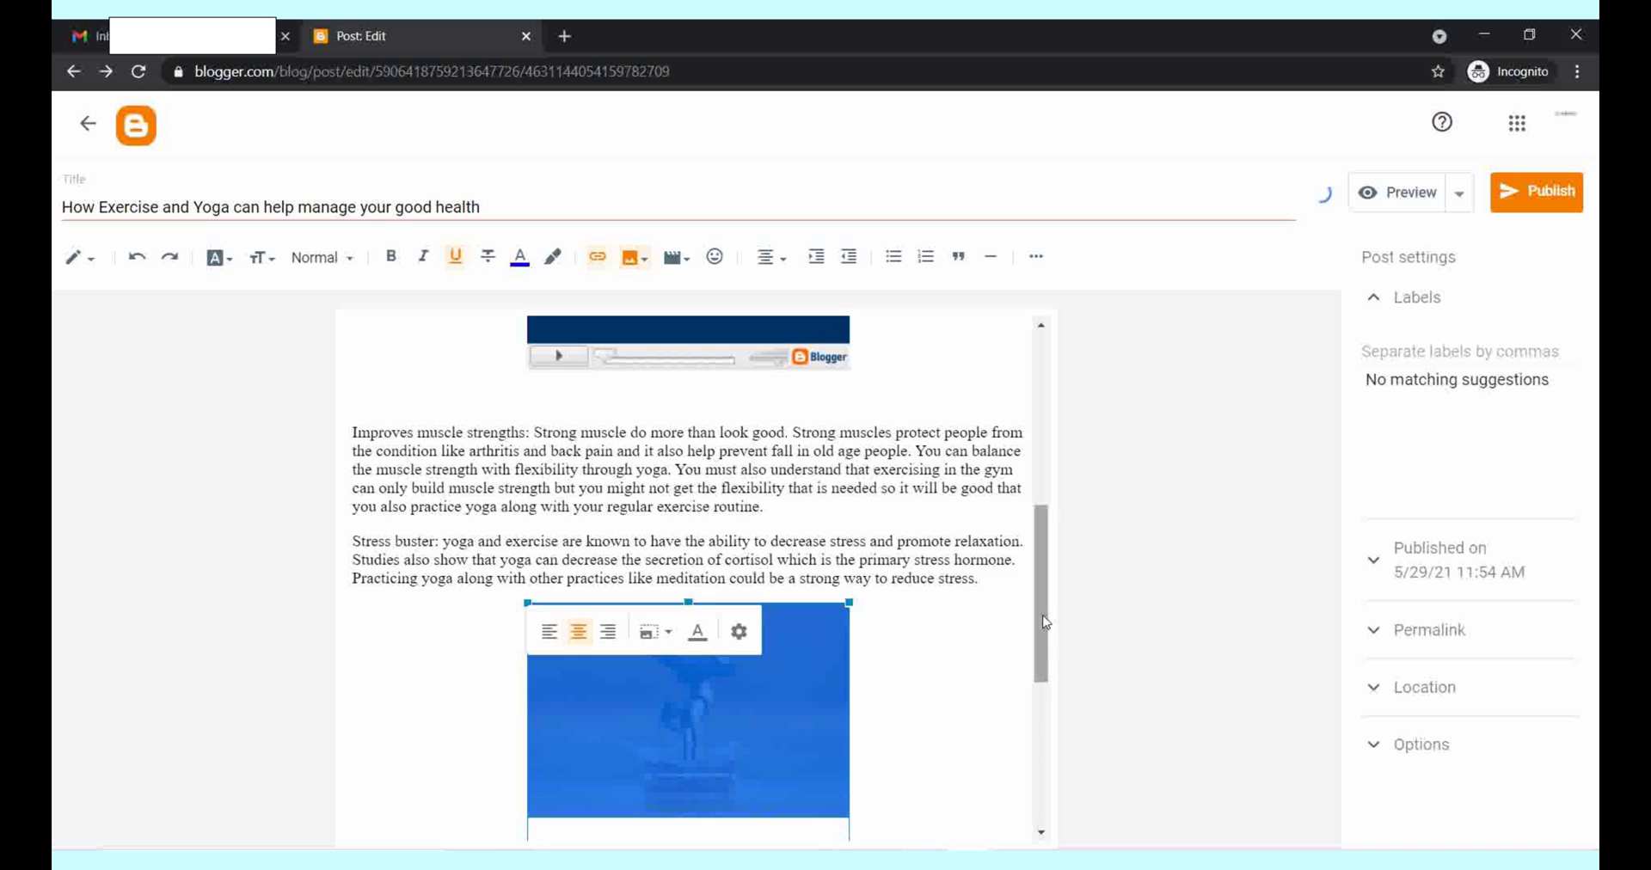
# Step: Resize the dance picture to X-Large in its image settings, then return to the text
pyautogui.scroll(-2, 1056, 631)
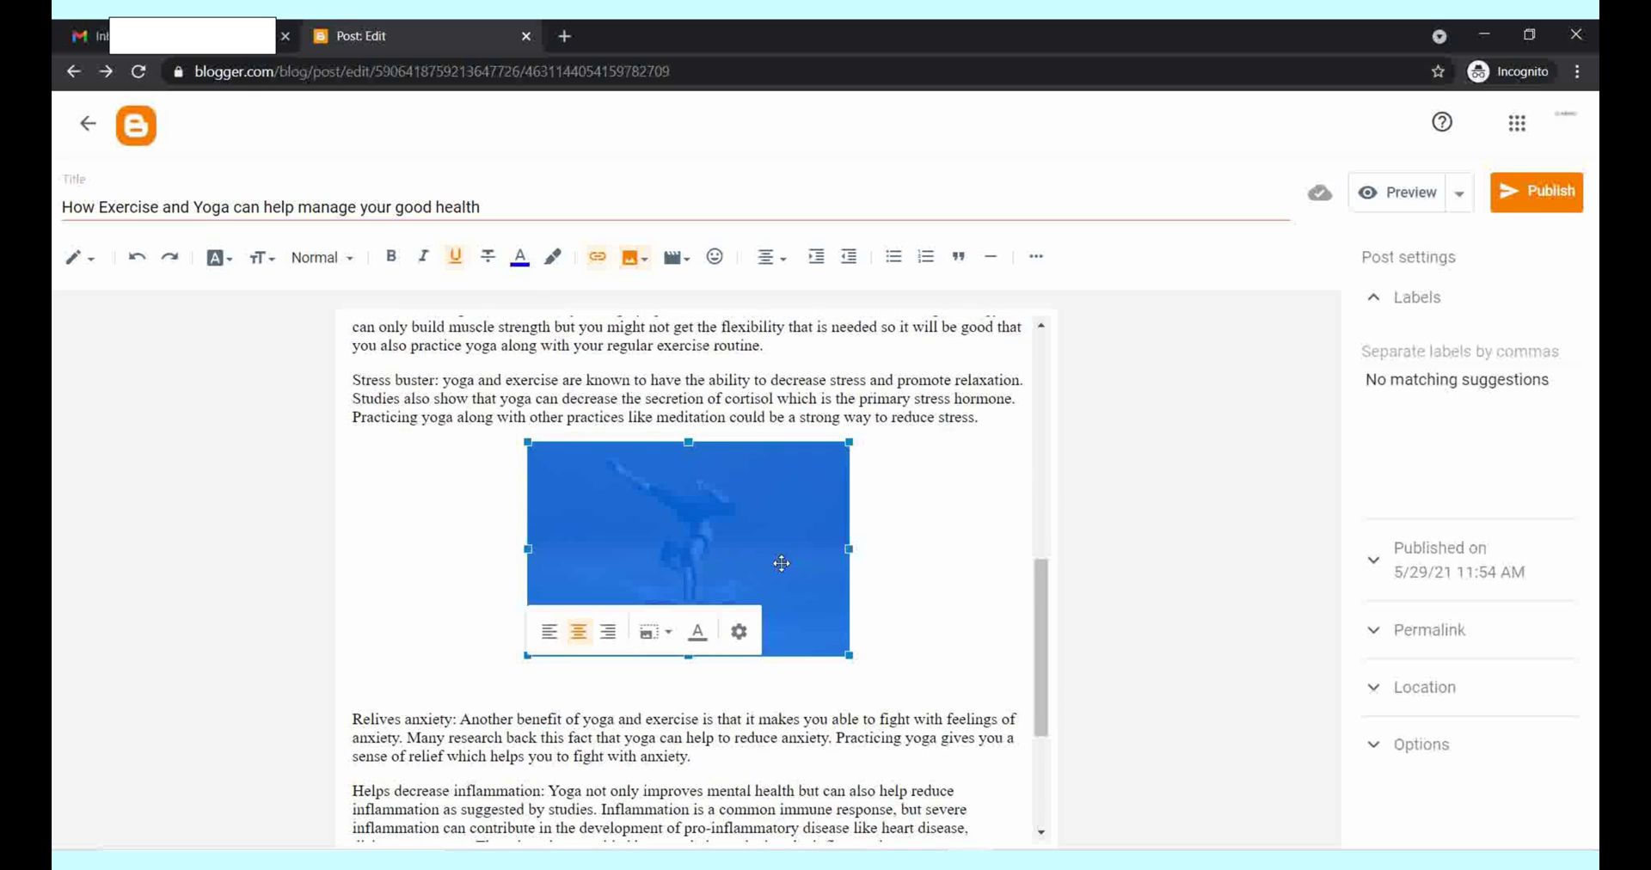
pyautogui.click(738, 631)
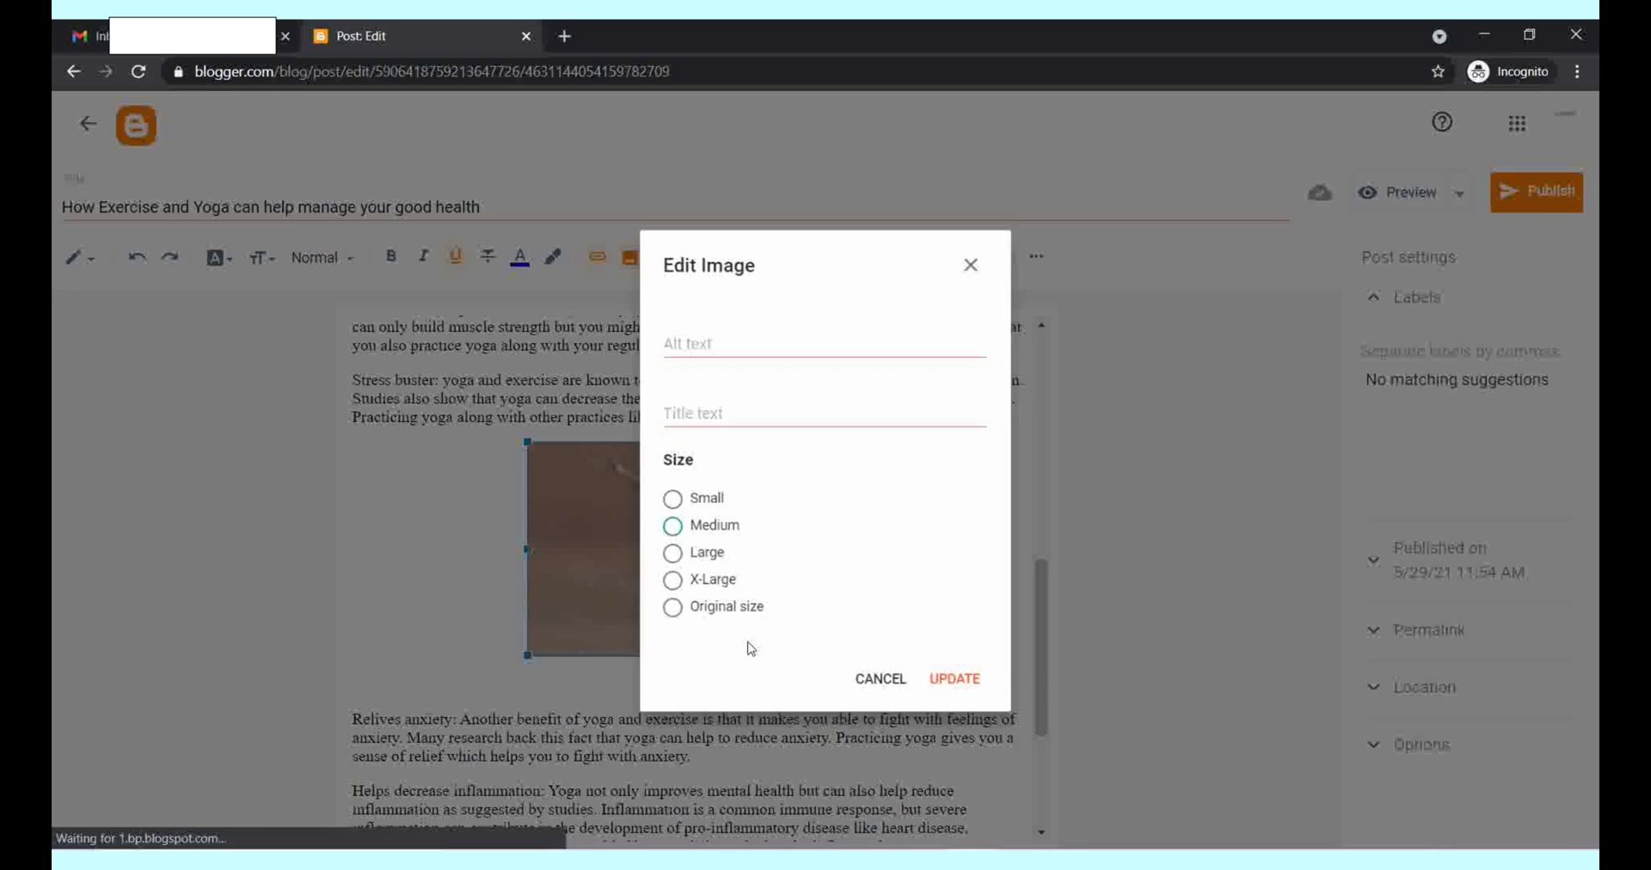
pyautogui.click(666, 587)
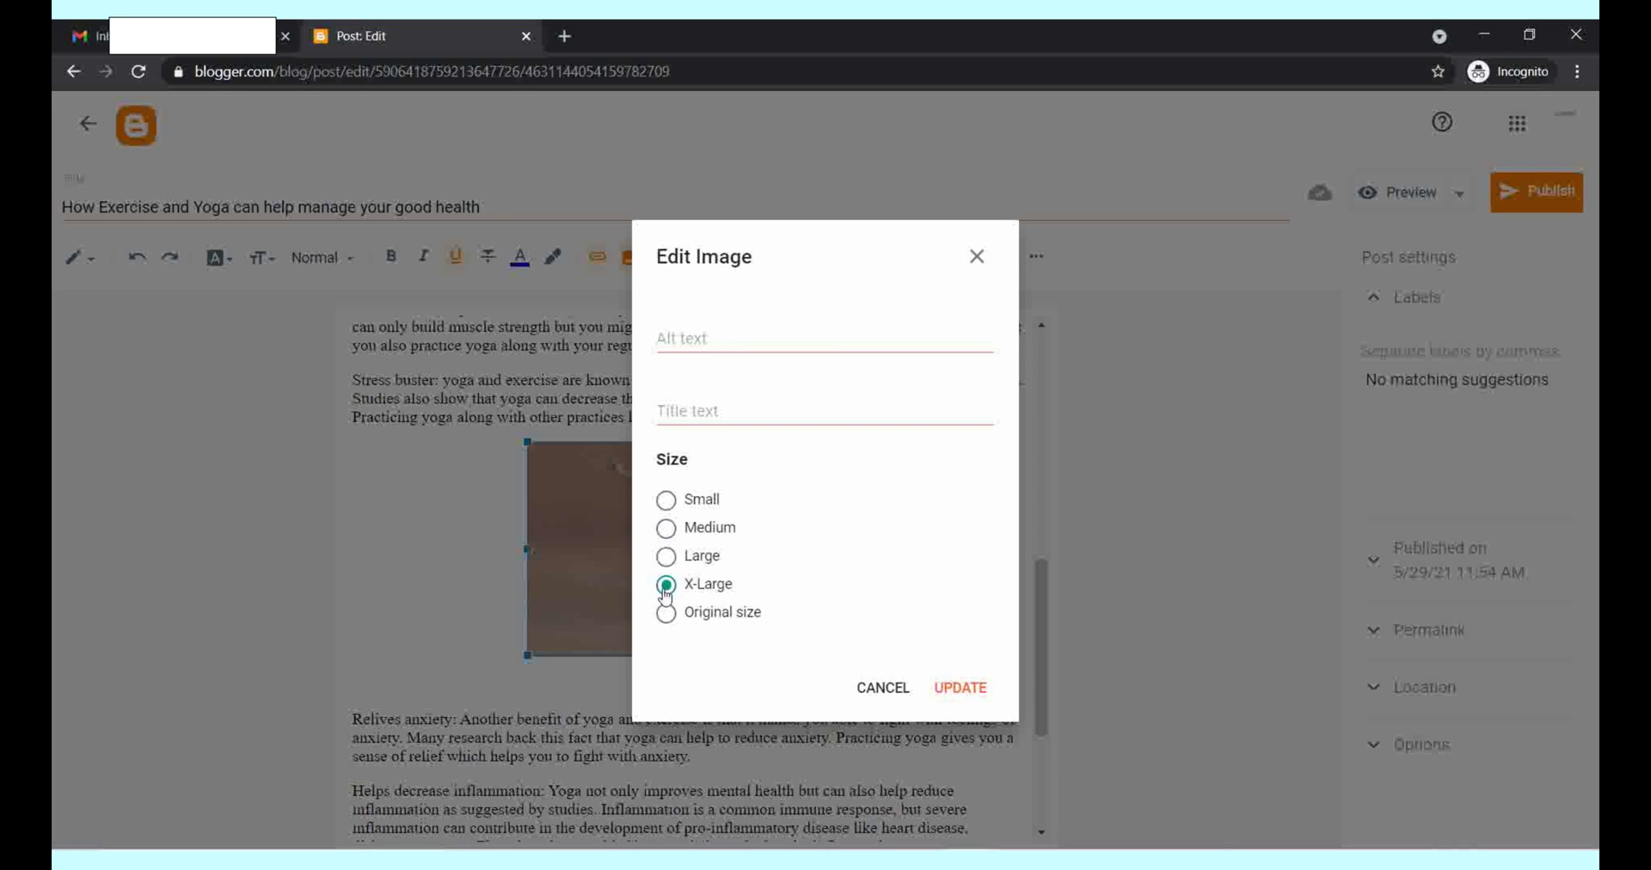
pyautogui.click(972, 692)
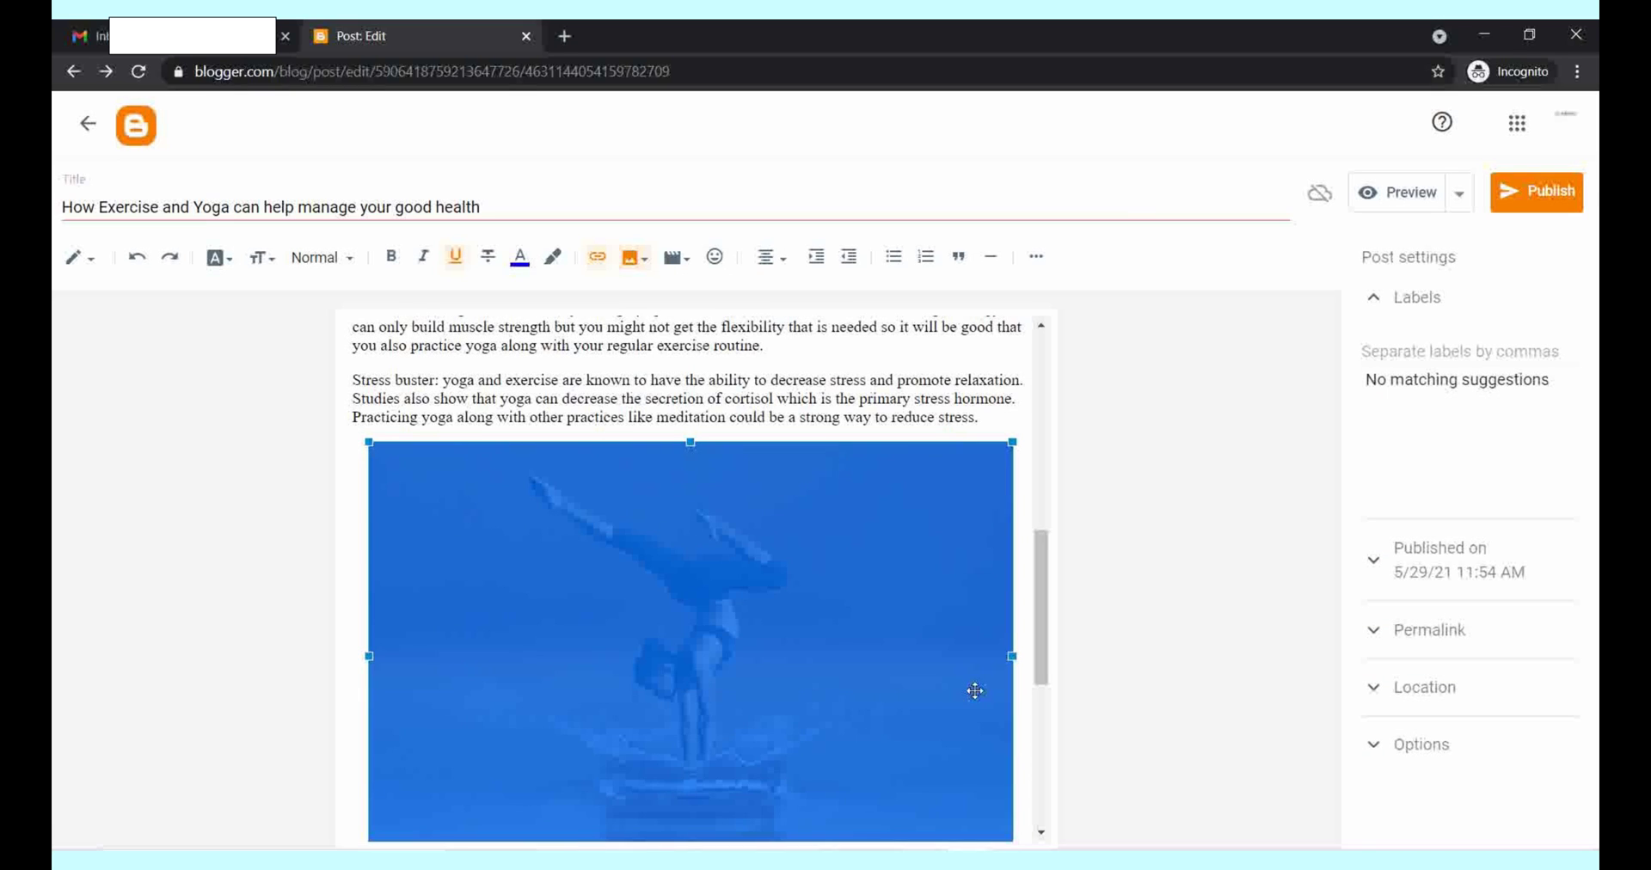
pyautogui.moveTo(1050, 634); pyautogui.dragTo(1046, 766)
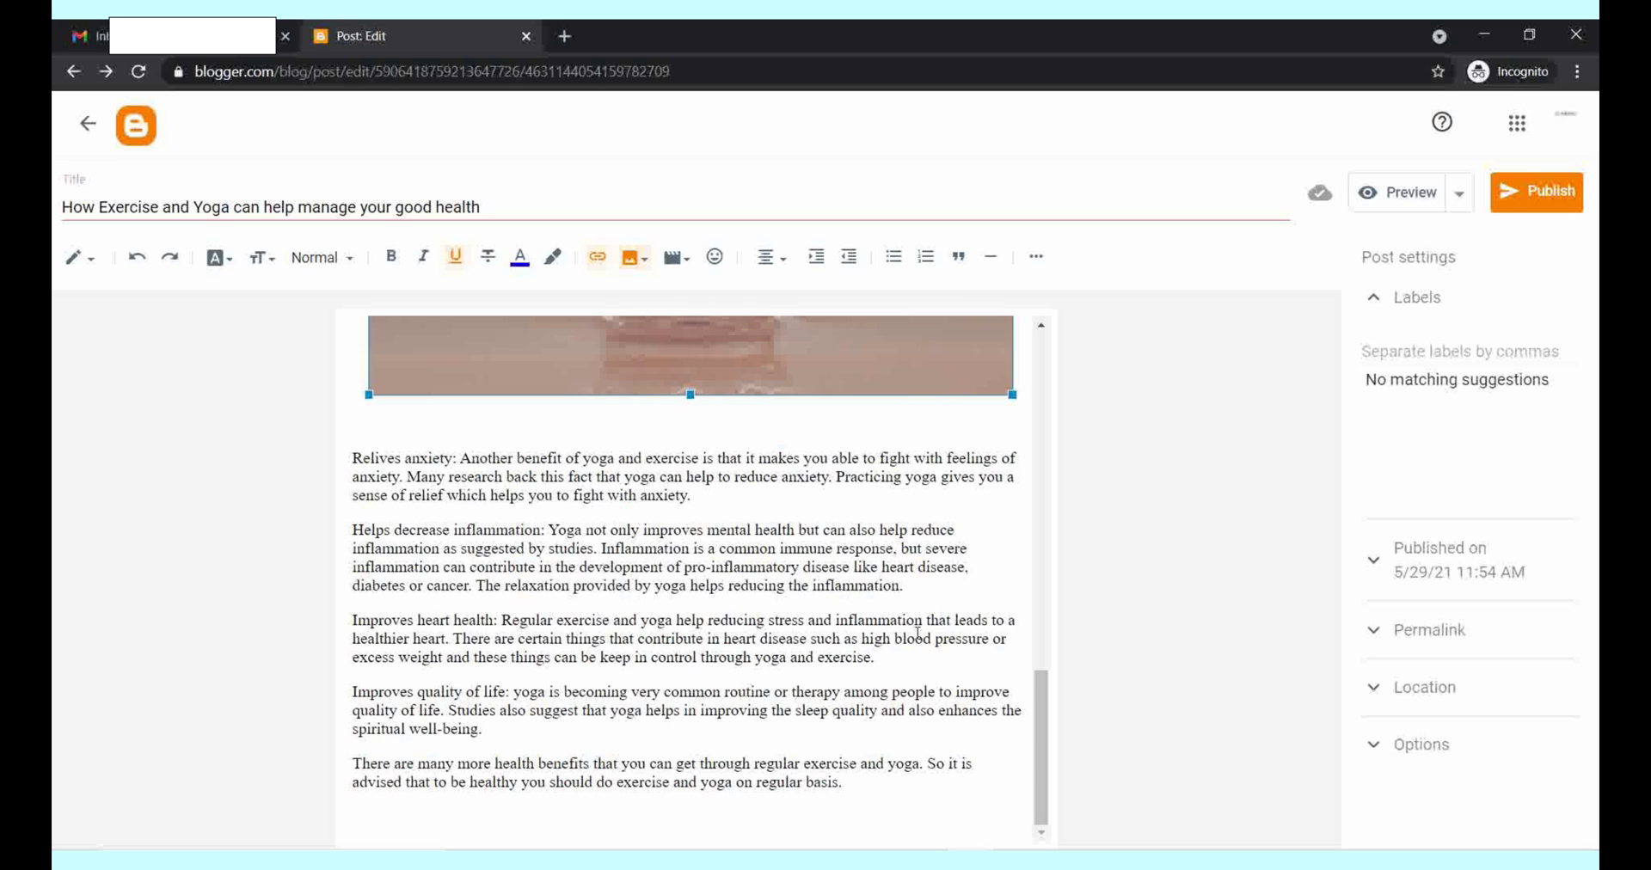
pyautogui.click(910, 668)
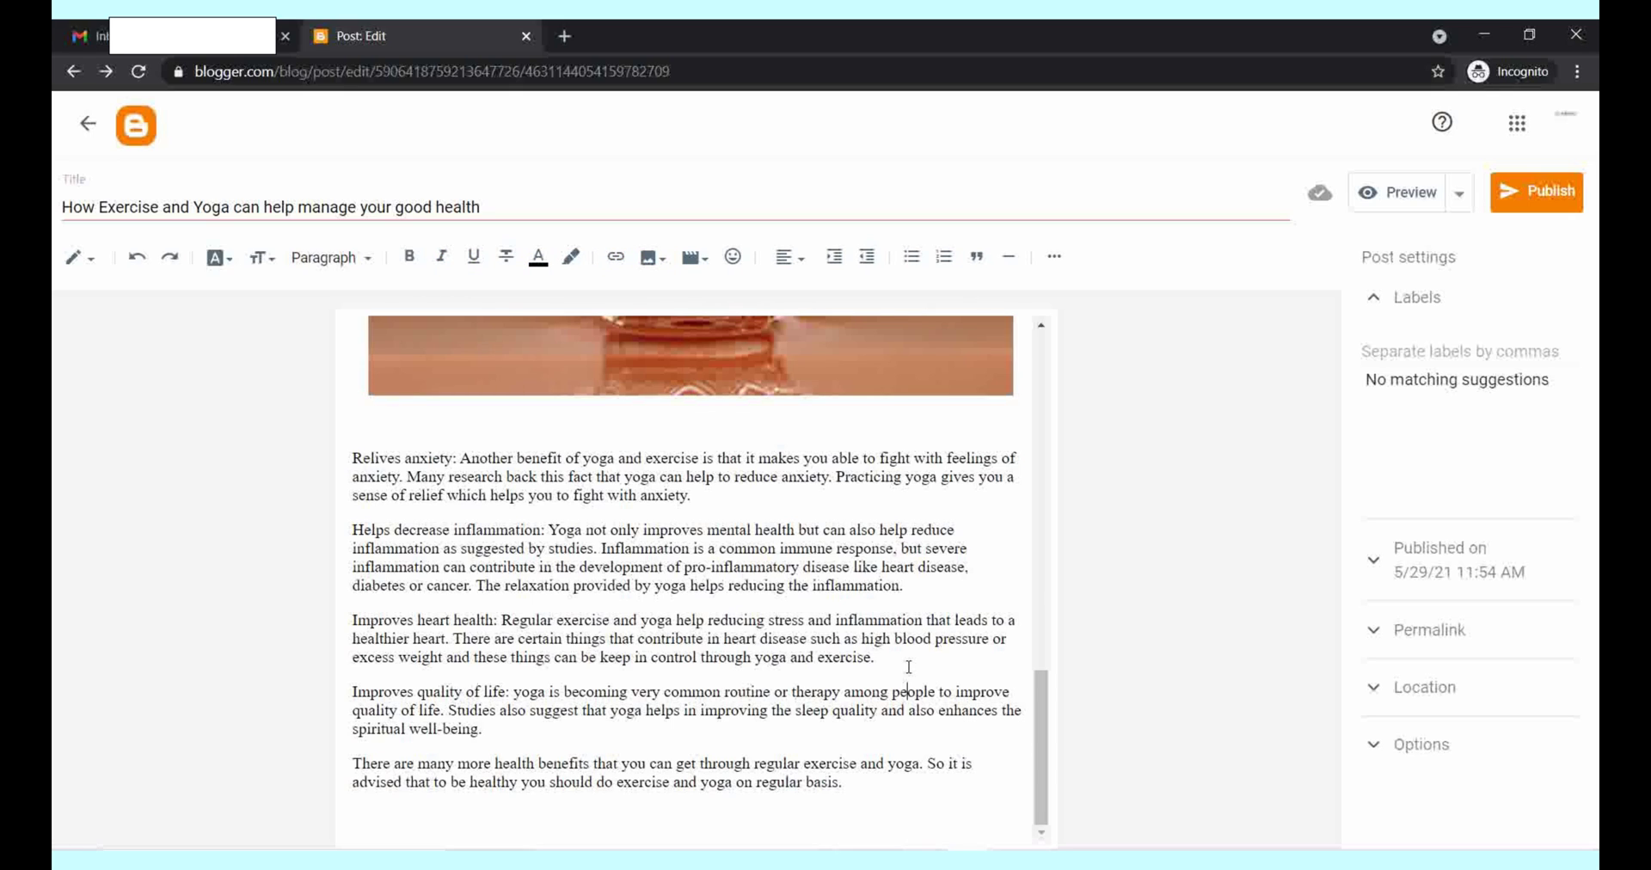
# Step: Upload yoga-2959226_1920 and insert it on a new line below the Improves heart health paragraph
pyautogui.press('Return')
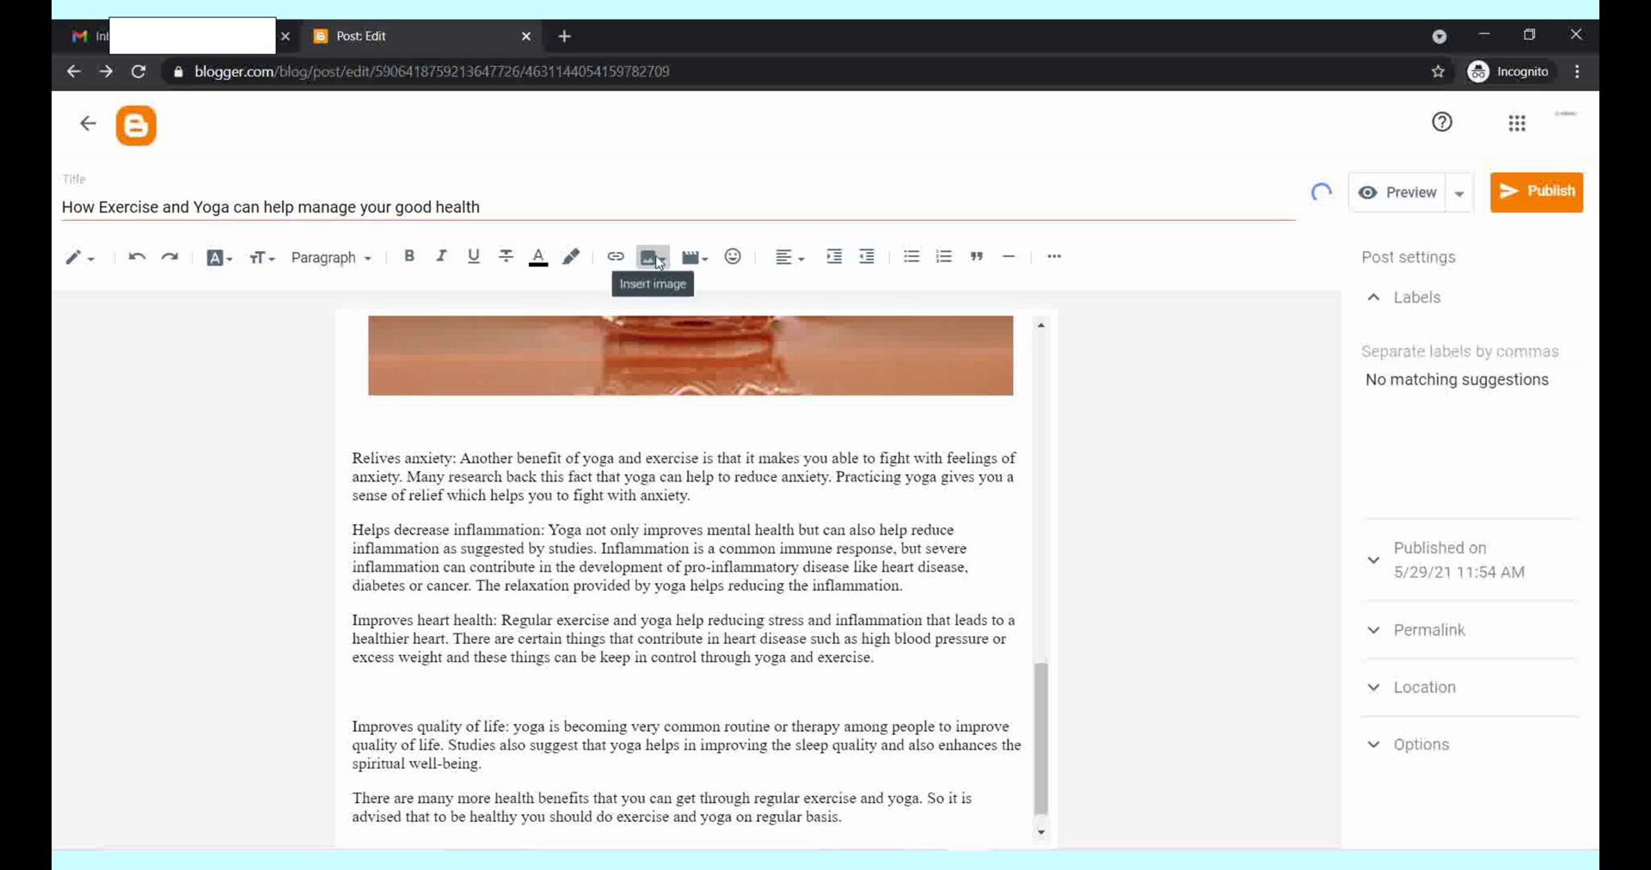
pyautogui.click(652, 257)
pyautogui.click(687, 308)
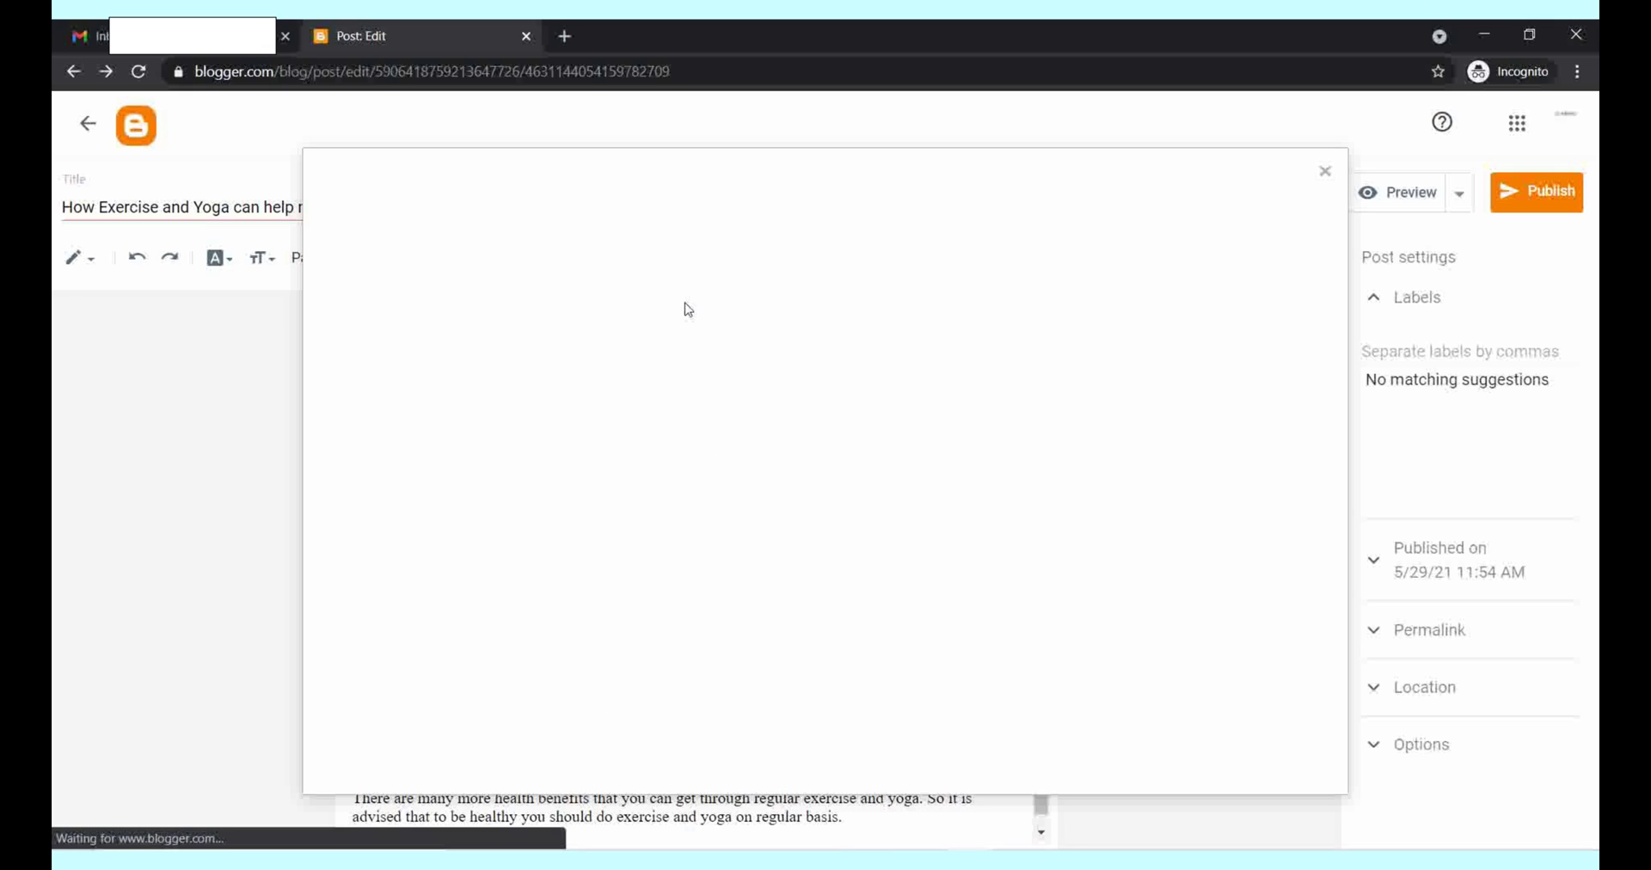
pyautogui.click(373, 284)
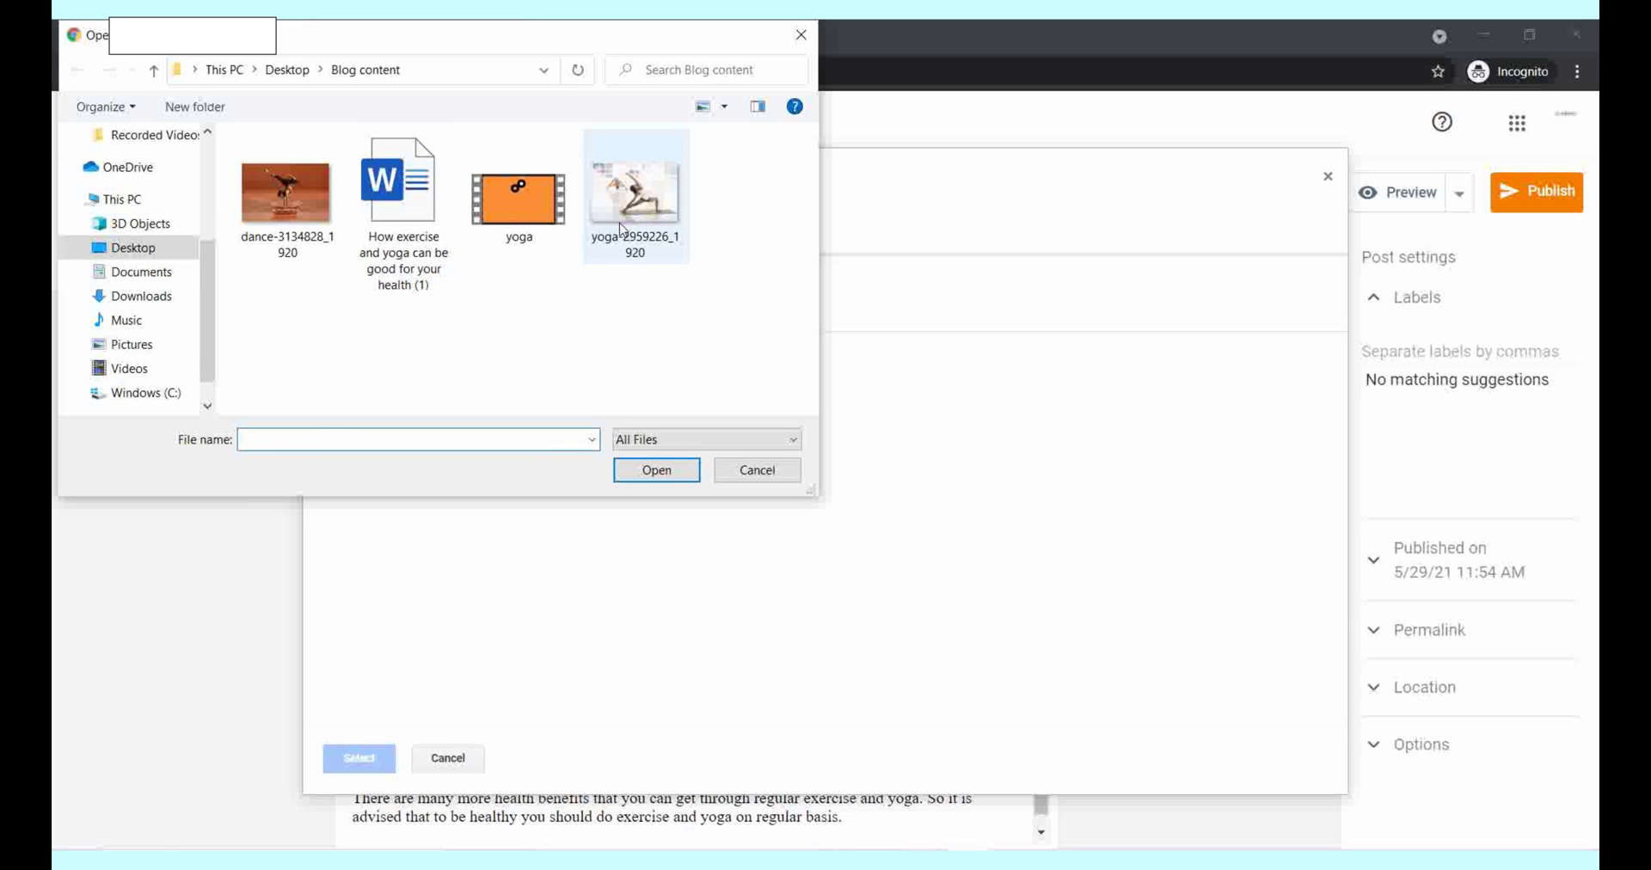
pyautogui.click(634, 198)
pyautogui.click(654, 470)
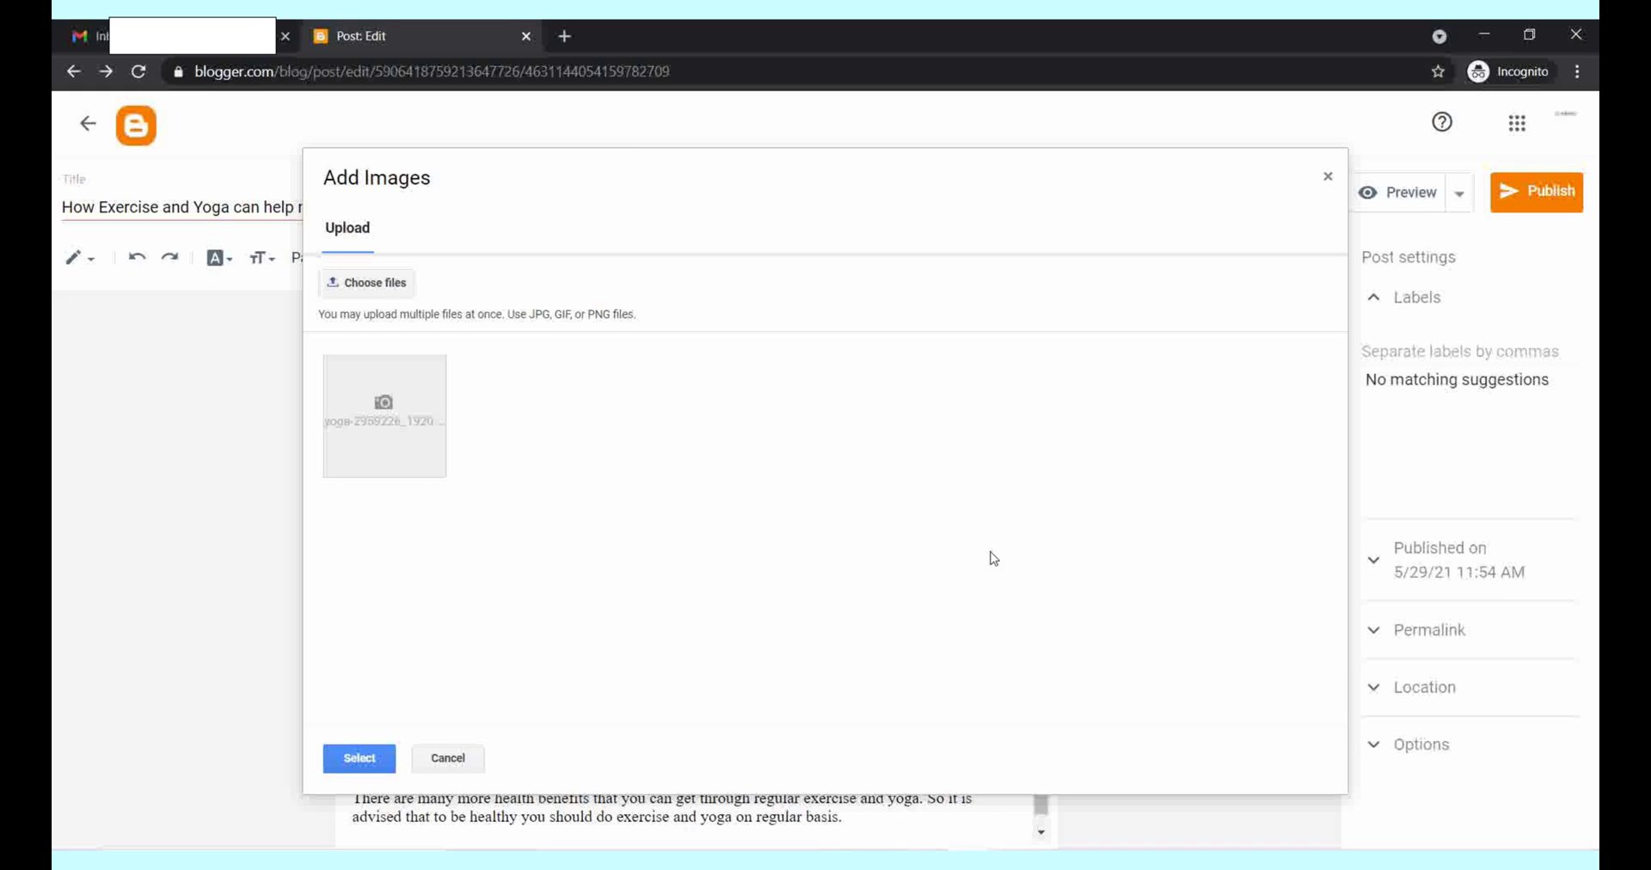
pyautogui.click(359, 758)
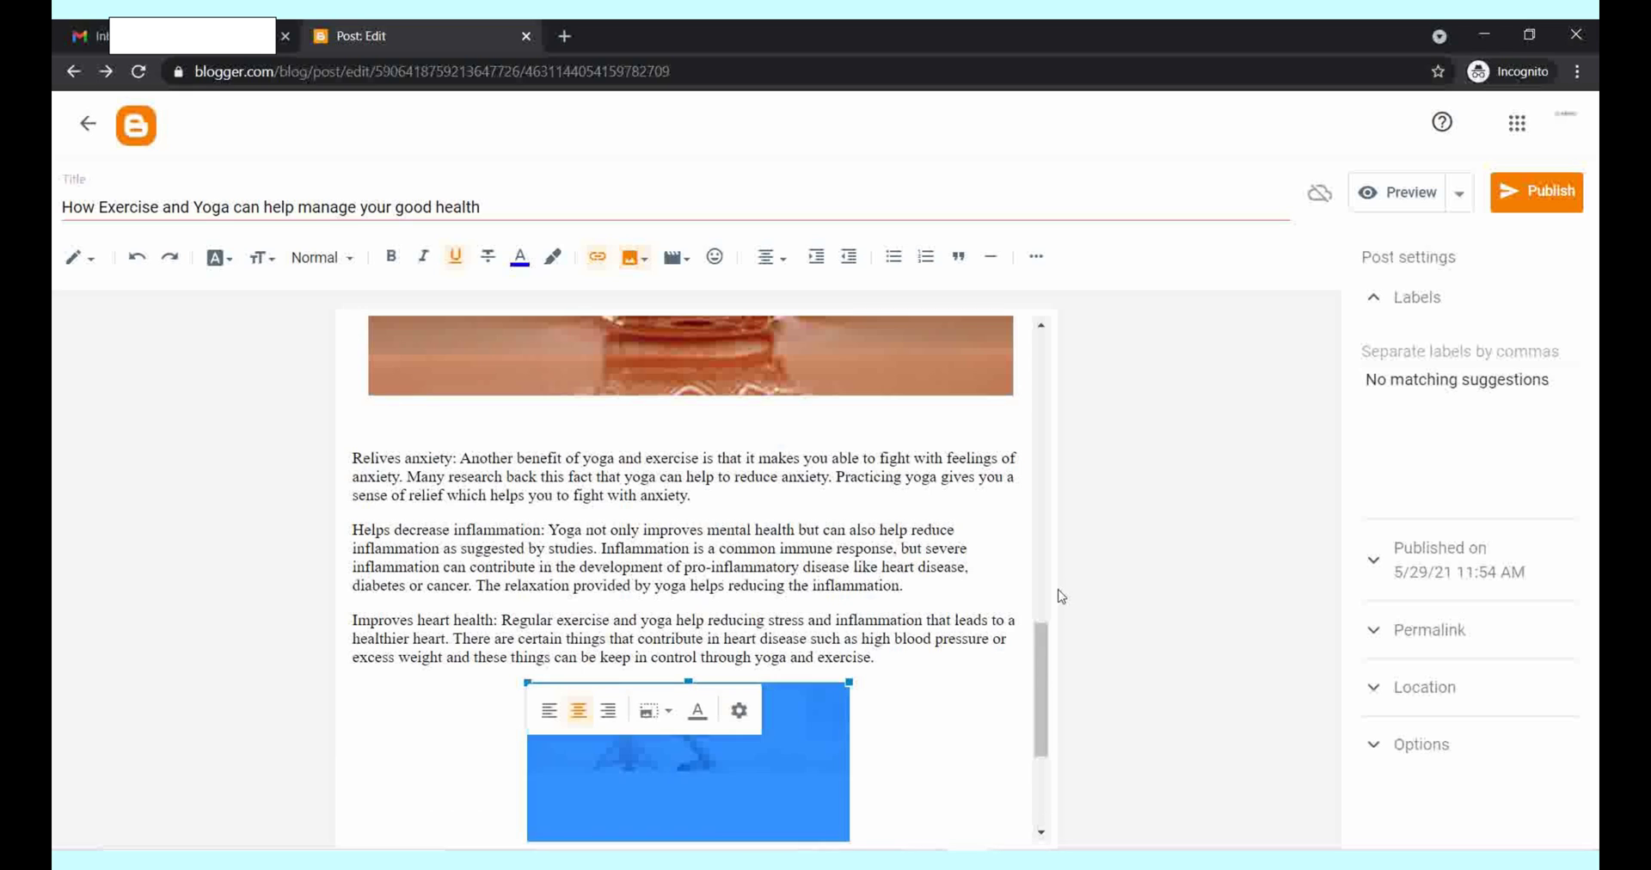
pyautogui.moveTo(1047, 659); pyautogui.dragTo(1035, 719)
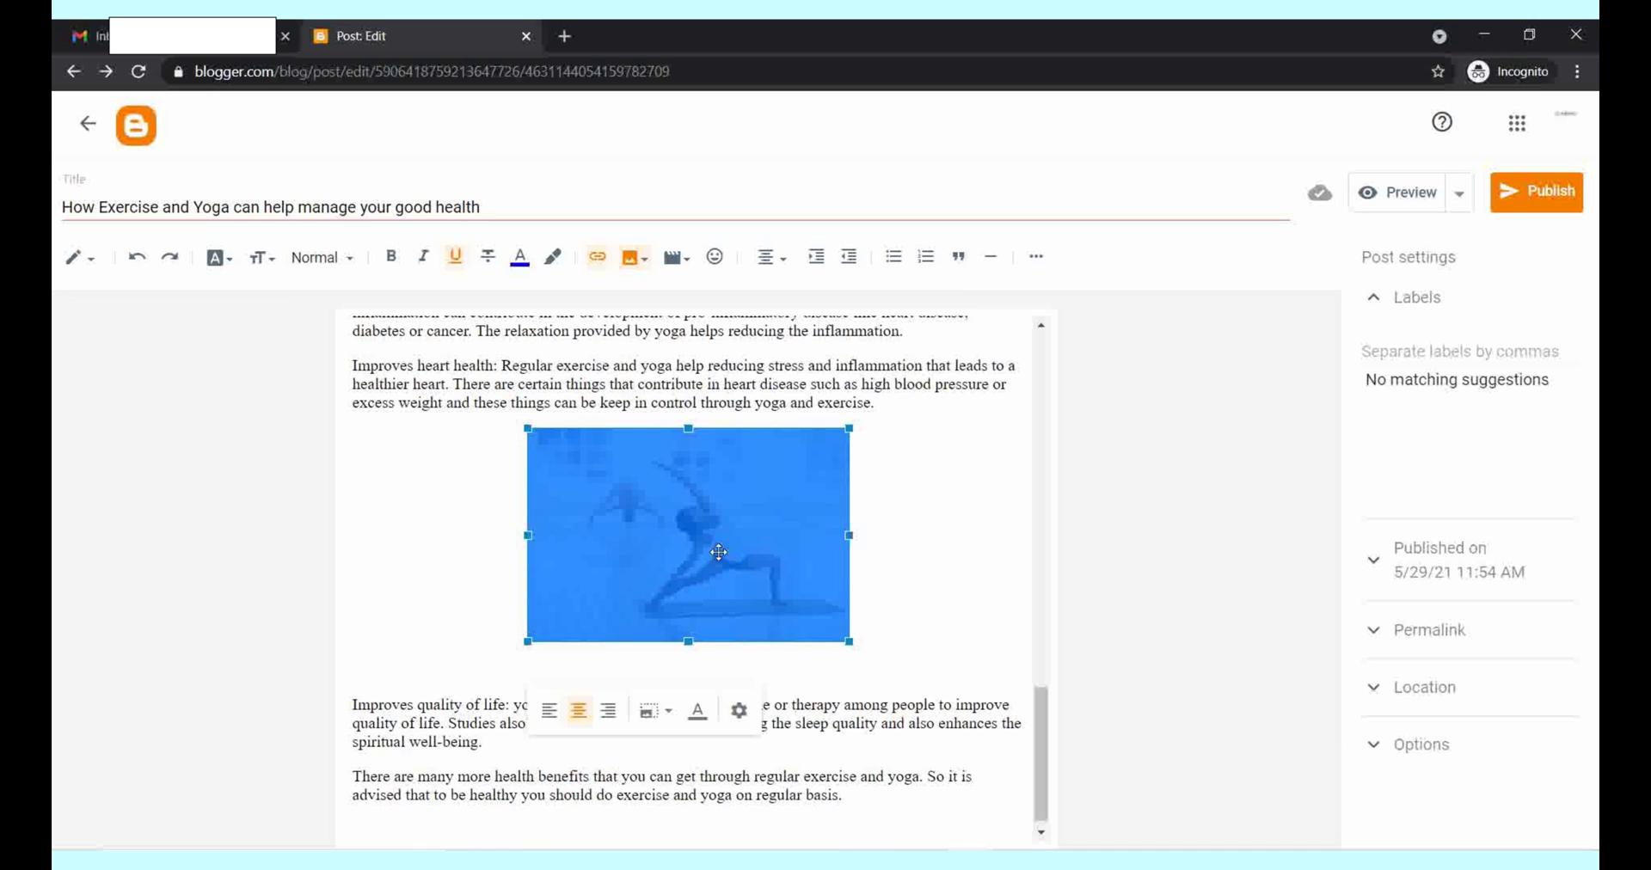
# Step: Set the yoga-2959226_1920 photo to X-Large and scroll back toward the top
pyautogui.click(739, 710)
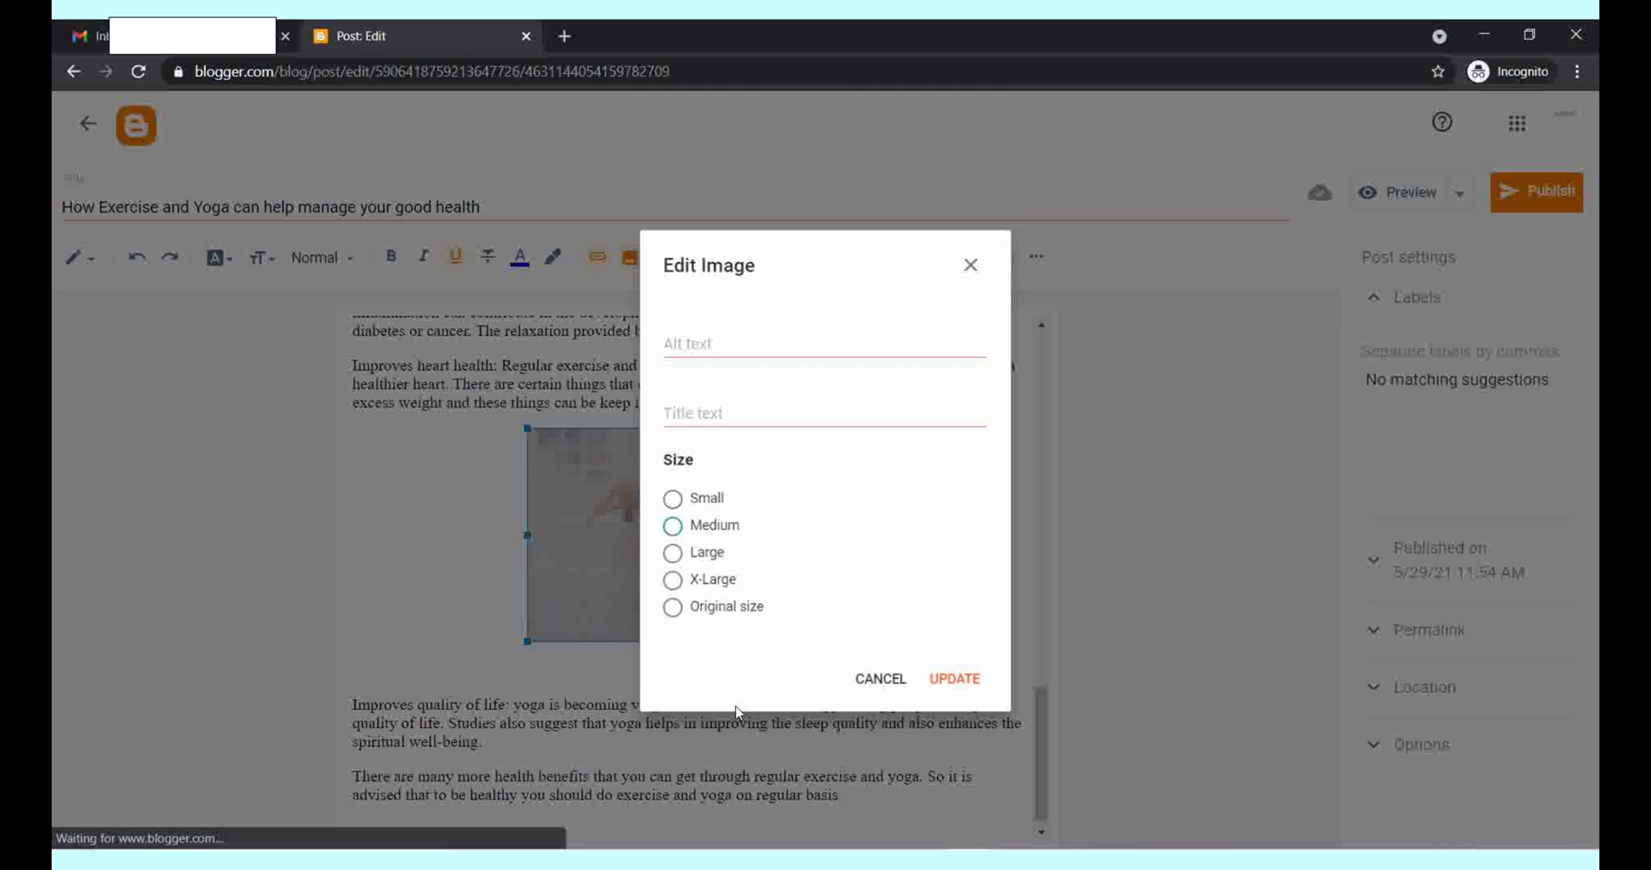
pyautogui.click(665, 589)
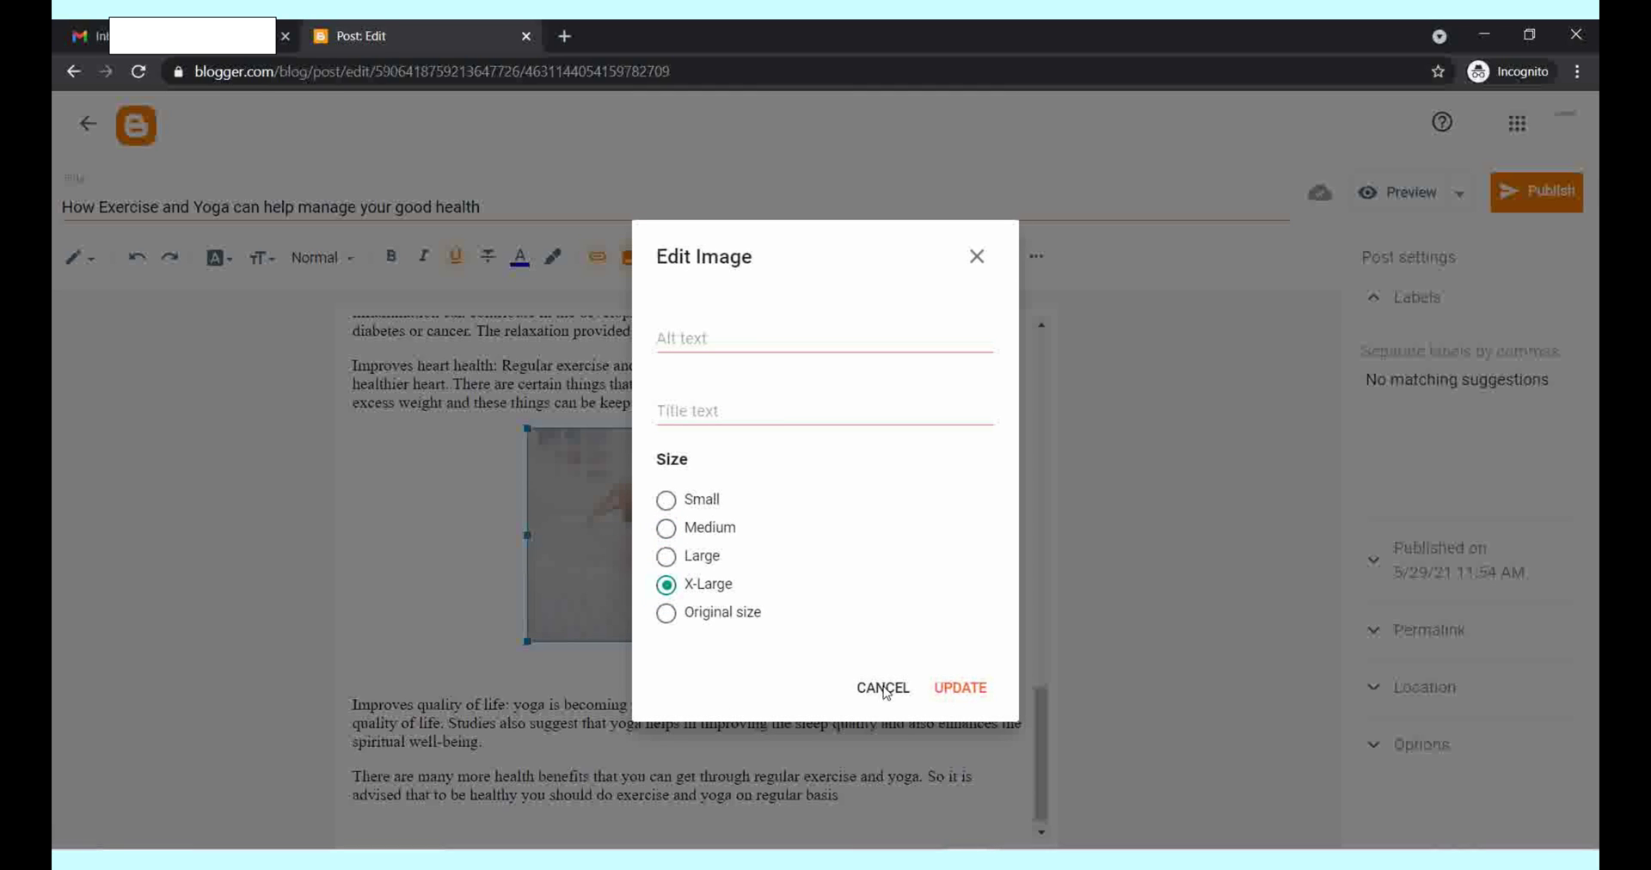
pyautogui.click(978, 688)
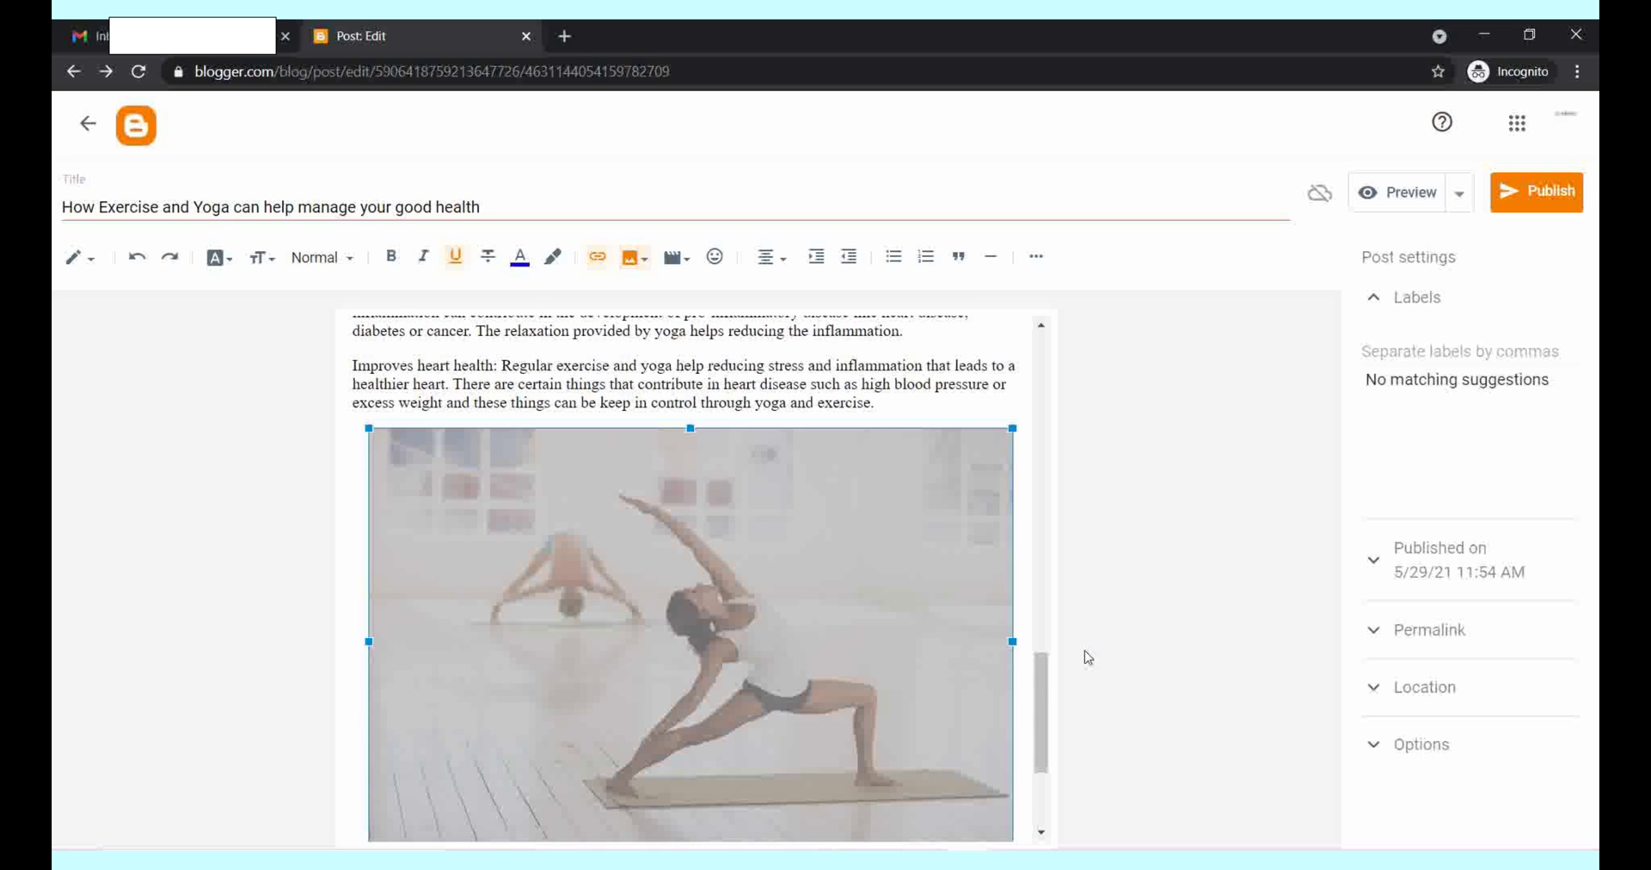
pyautogui.scroll(-1, 1041, 720)
pyautogui.moveTo(1041, 720); pyautogui.dragTo(1018, 318)
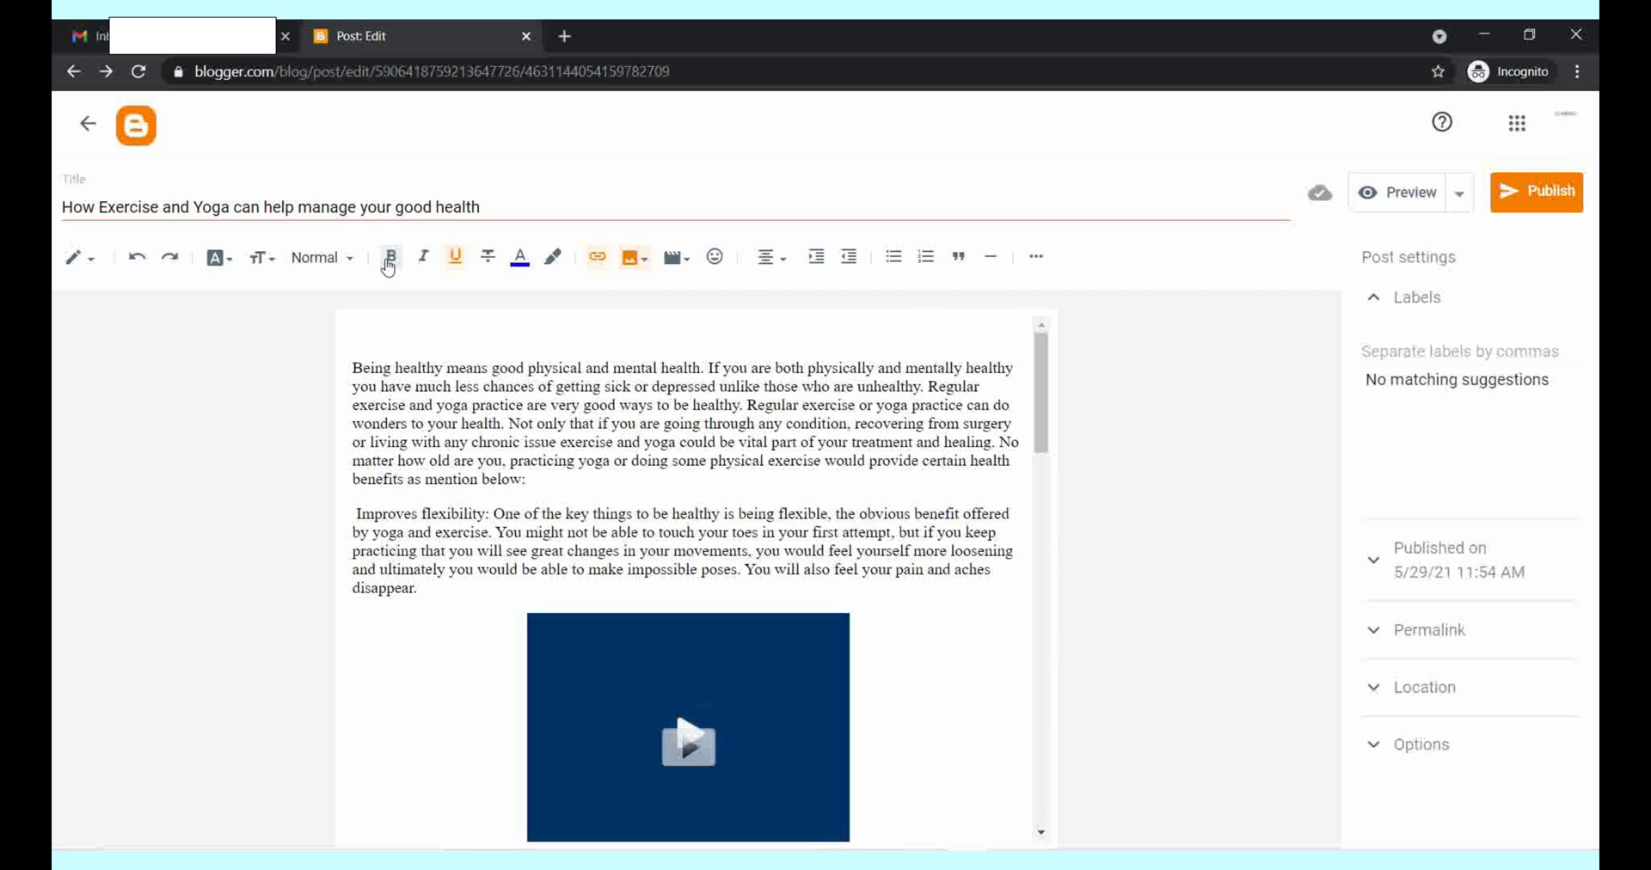
# Step: Apply bold, italic and underline to the 'Improves flexibility:' label
pyautogui.moveTo(490, 515); pyautogui.dragTo(326, 505)
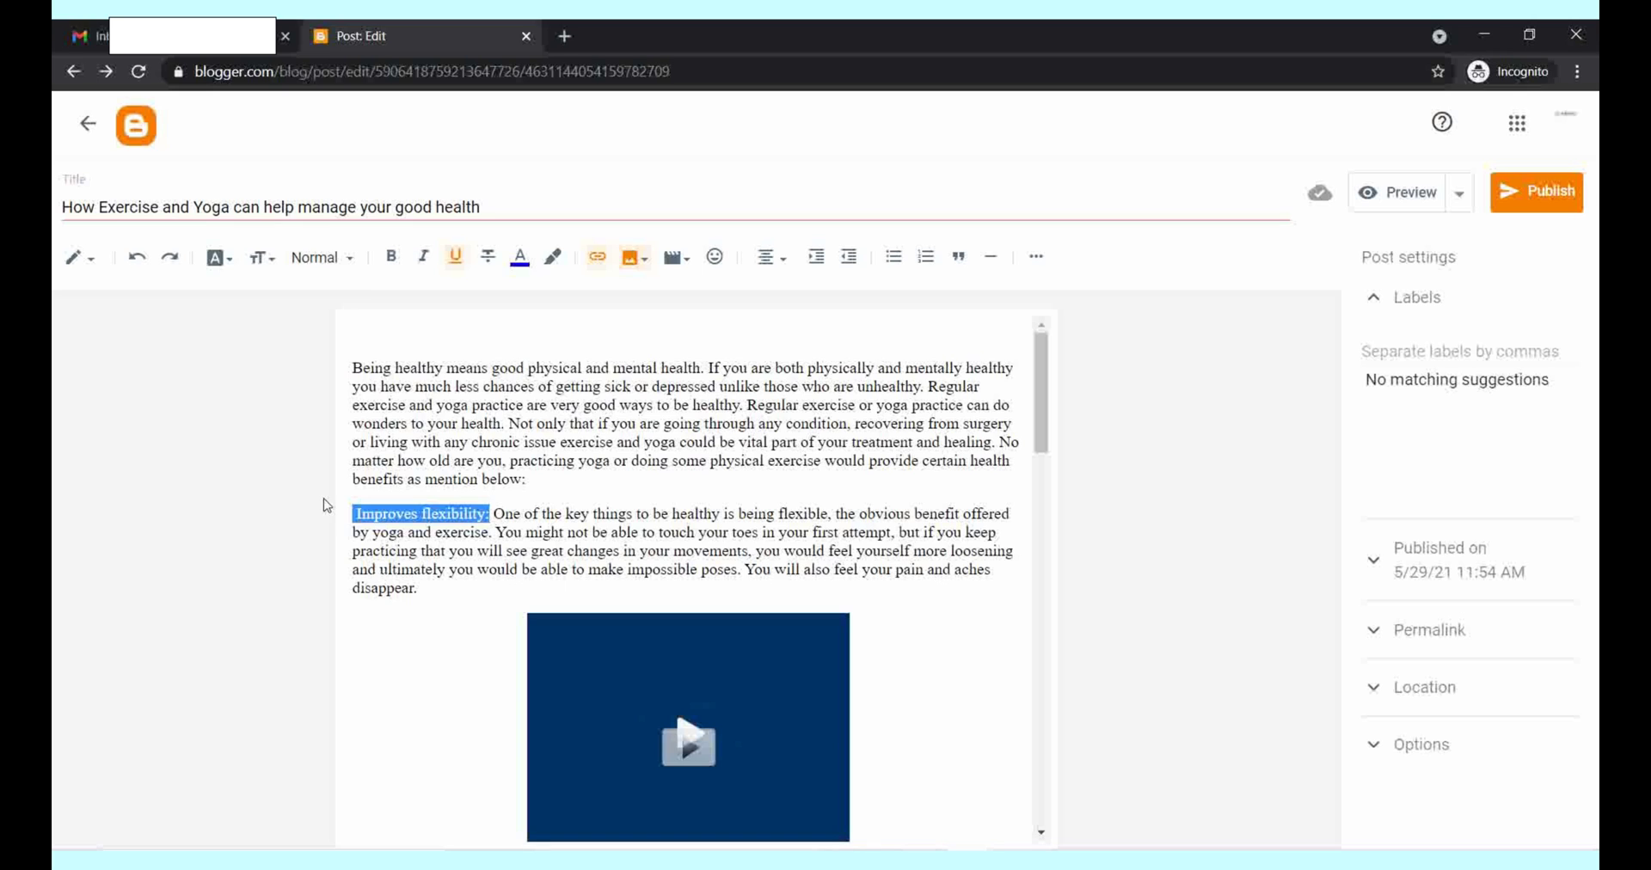
pyautogui.click(391, 256)
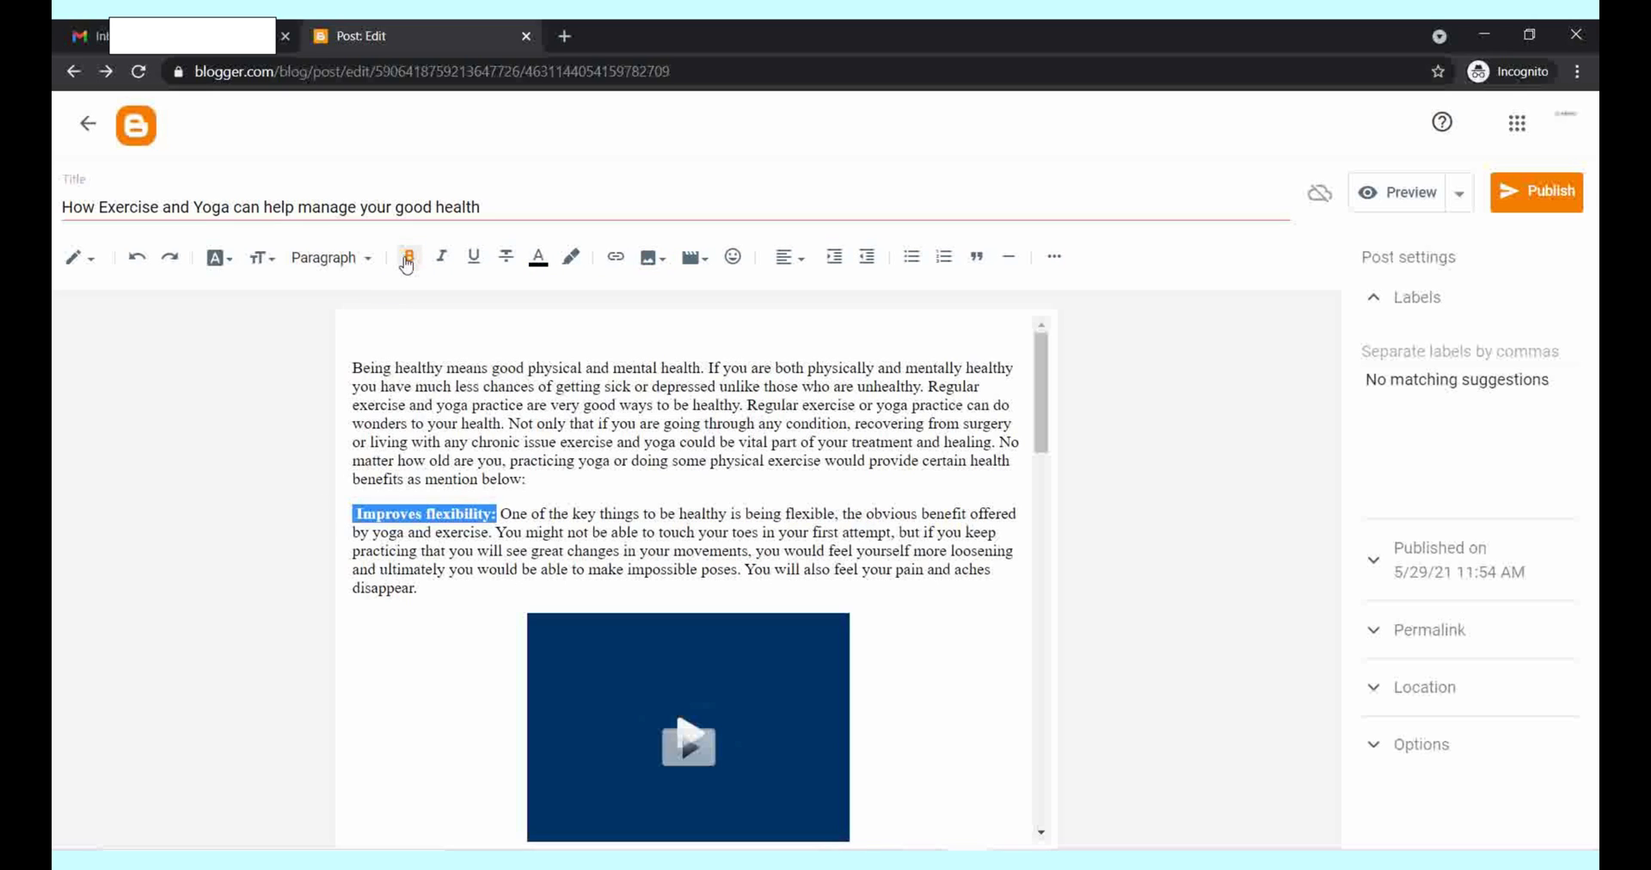
pyautogui.click(440, 265)
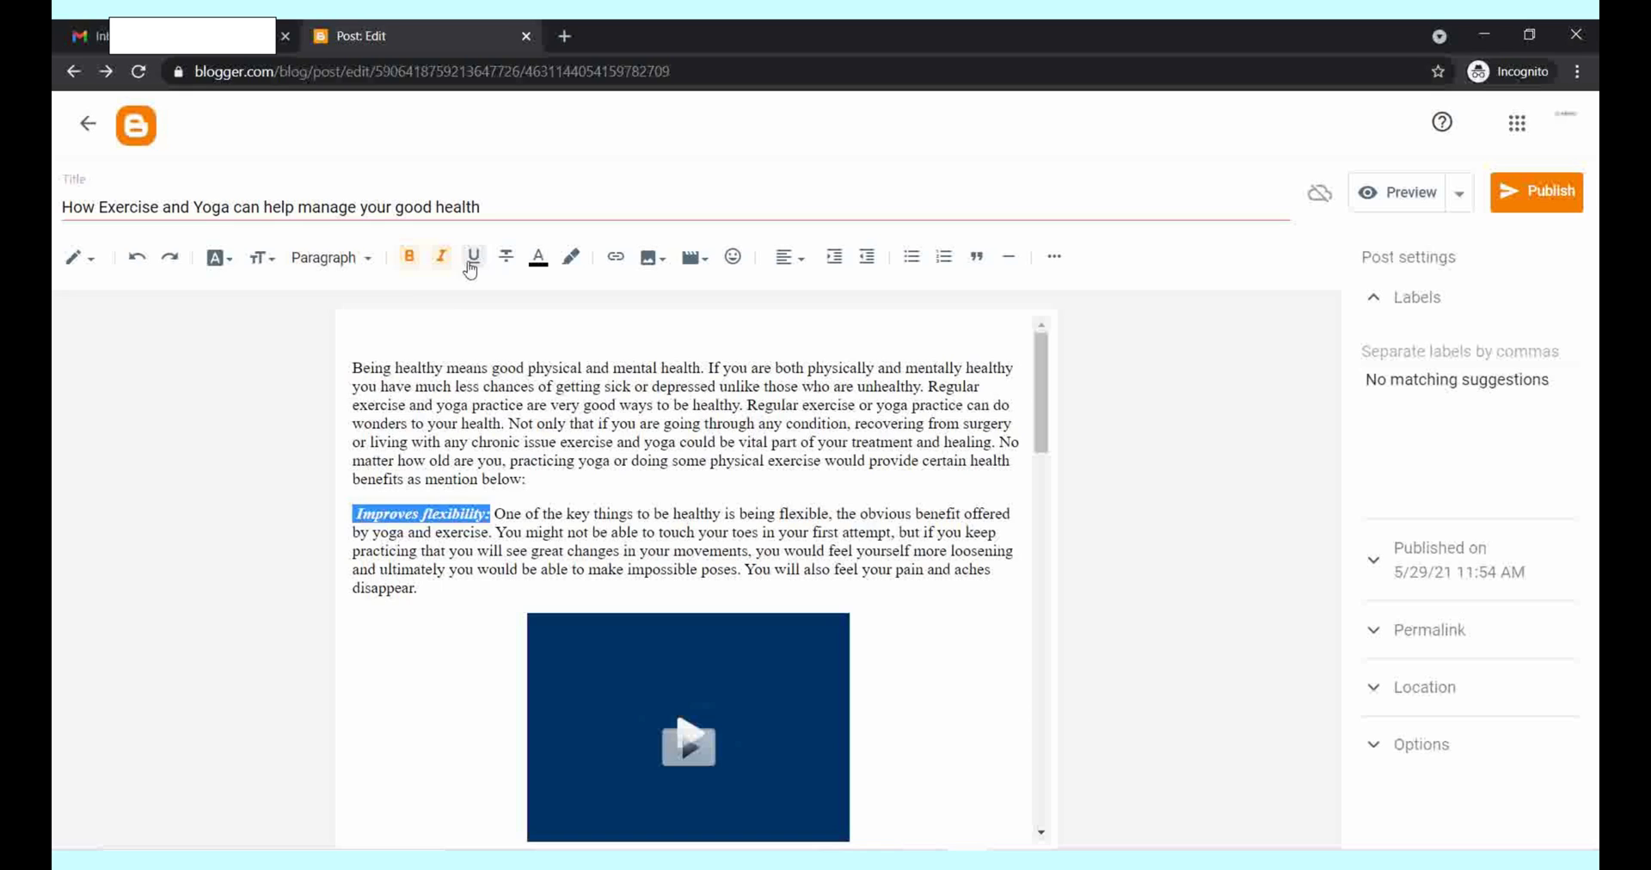
pyautogui.click(471, 268)
pyautogui.click(658, 485)
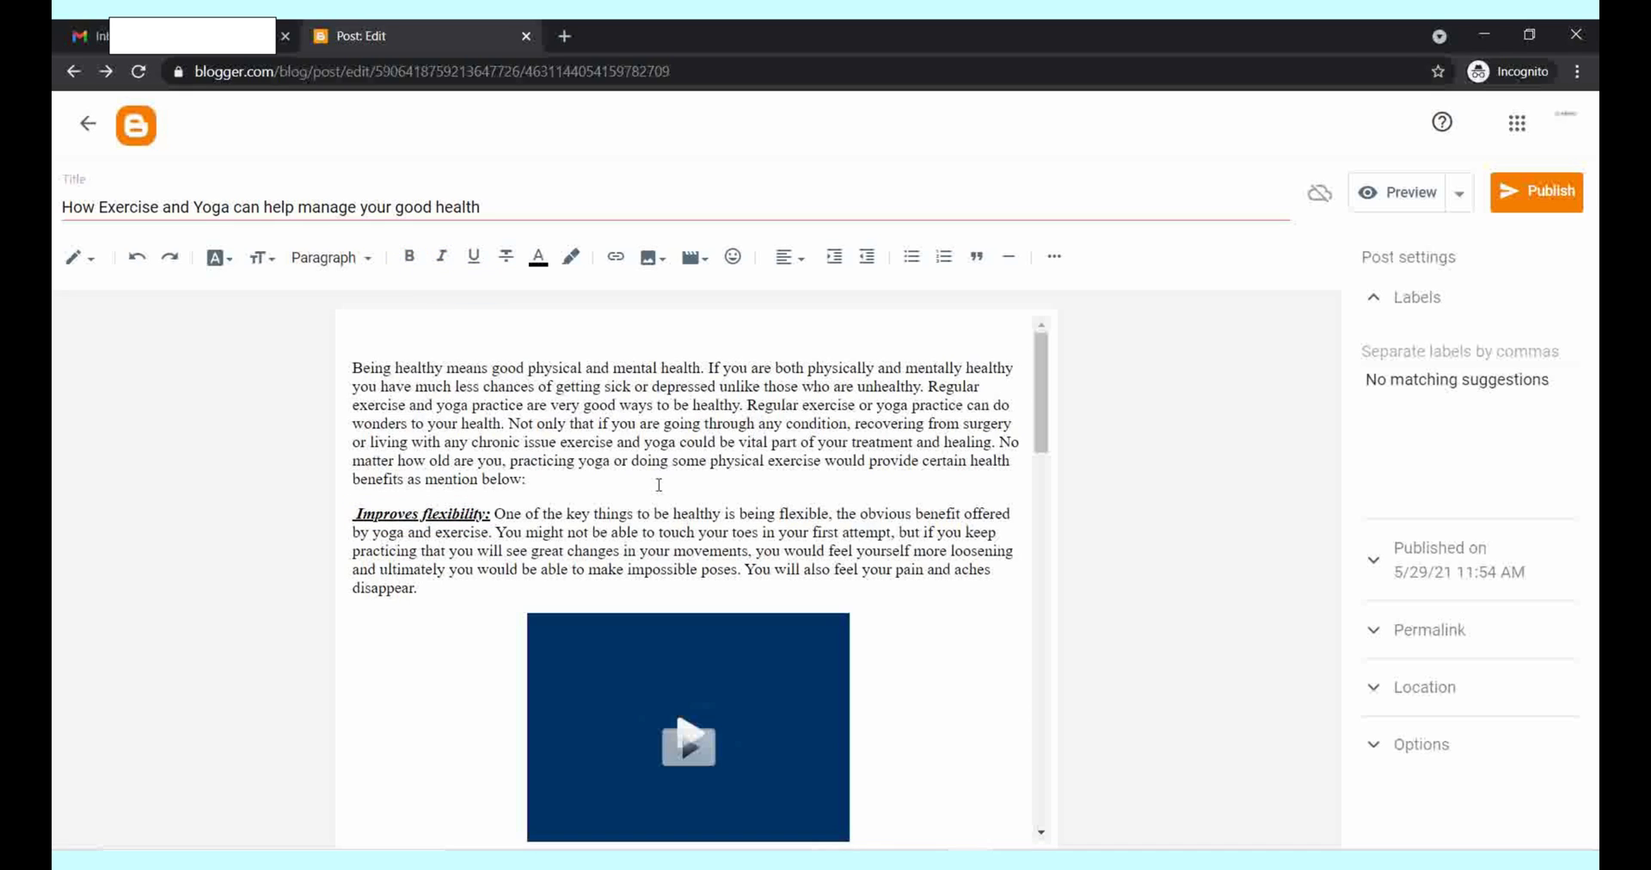
pyautogui.click(357, 260)
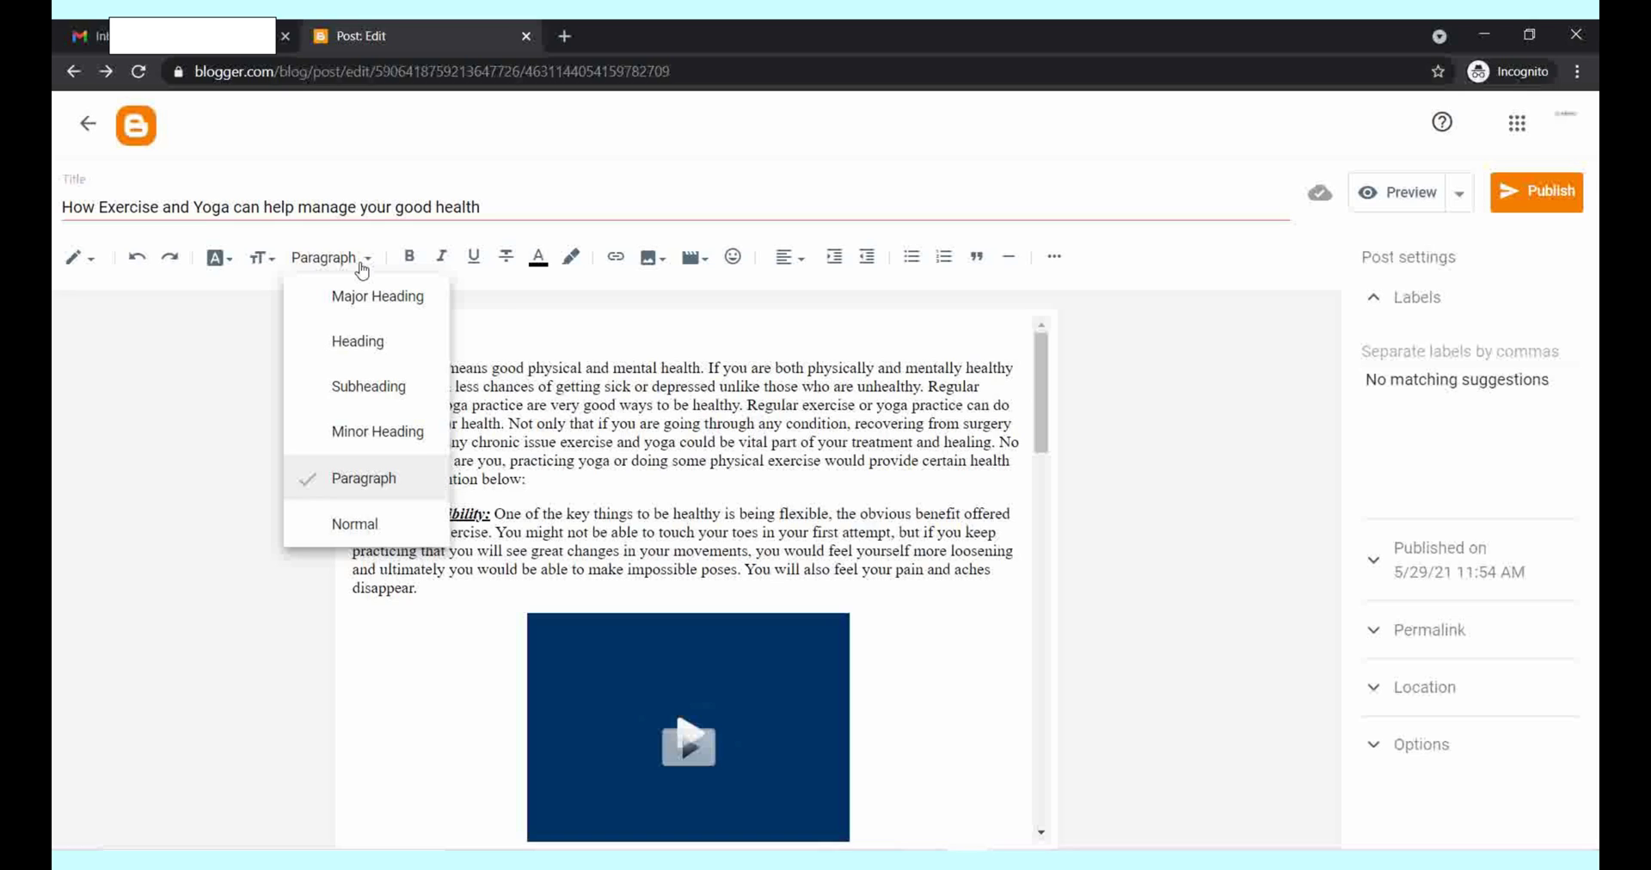
pyautogui.click(402, 325)
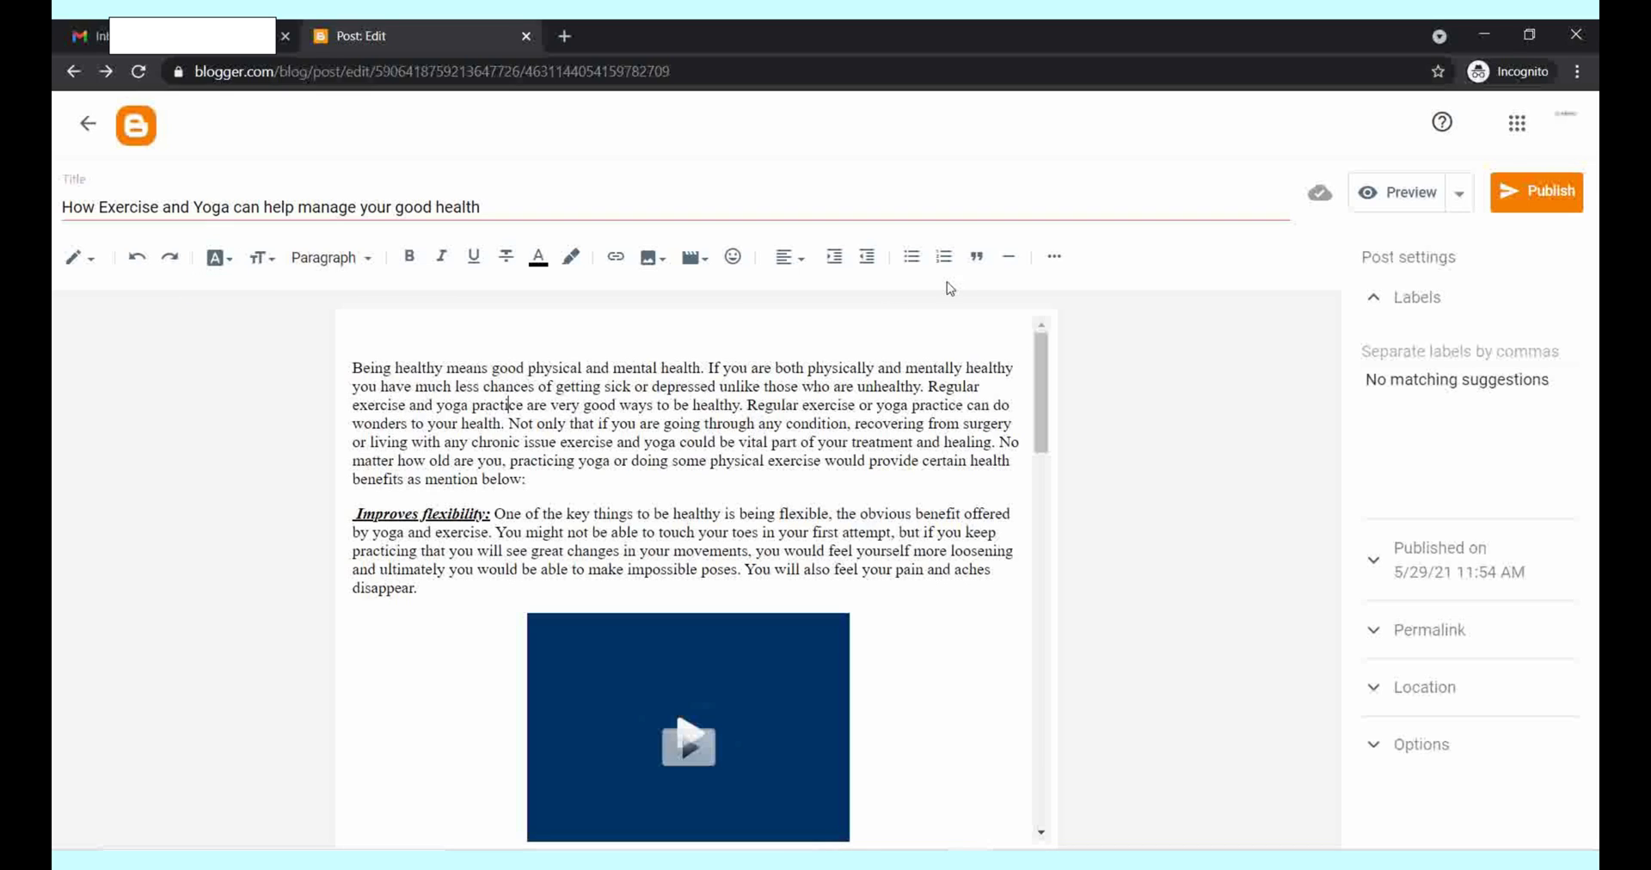
# Step: Dismiss the special characters picker unused, then publish the post and confirm
pyautogui.click(736, 262)
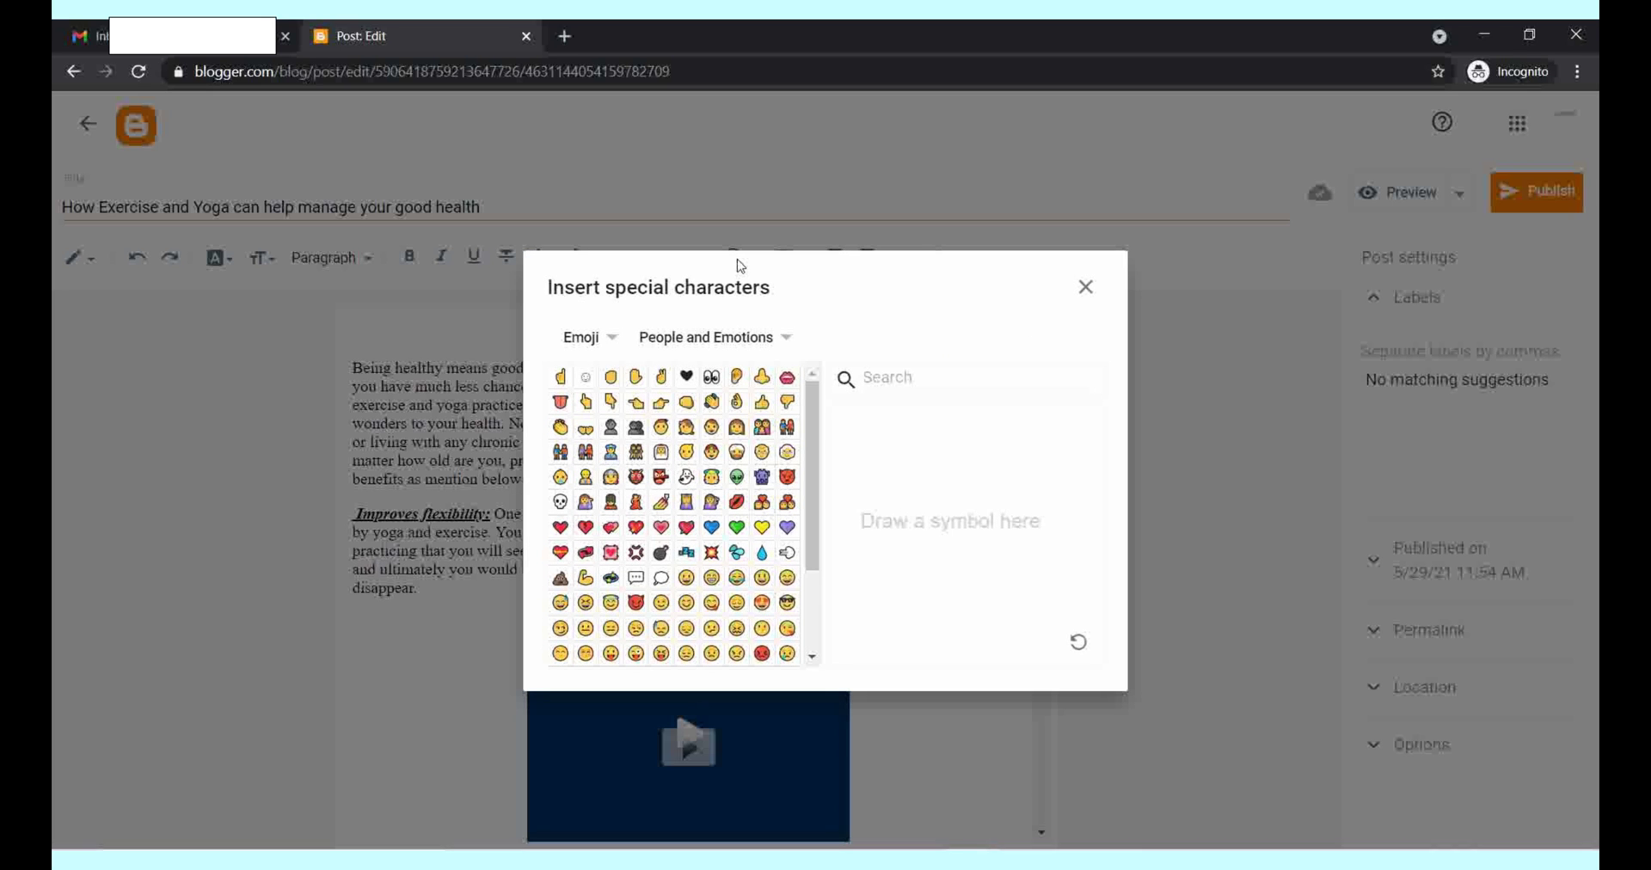
pyautogui.click(1085, 301)
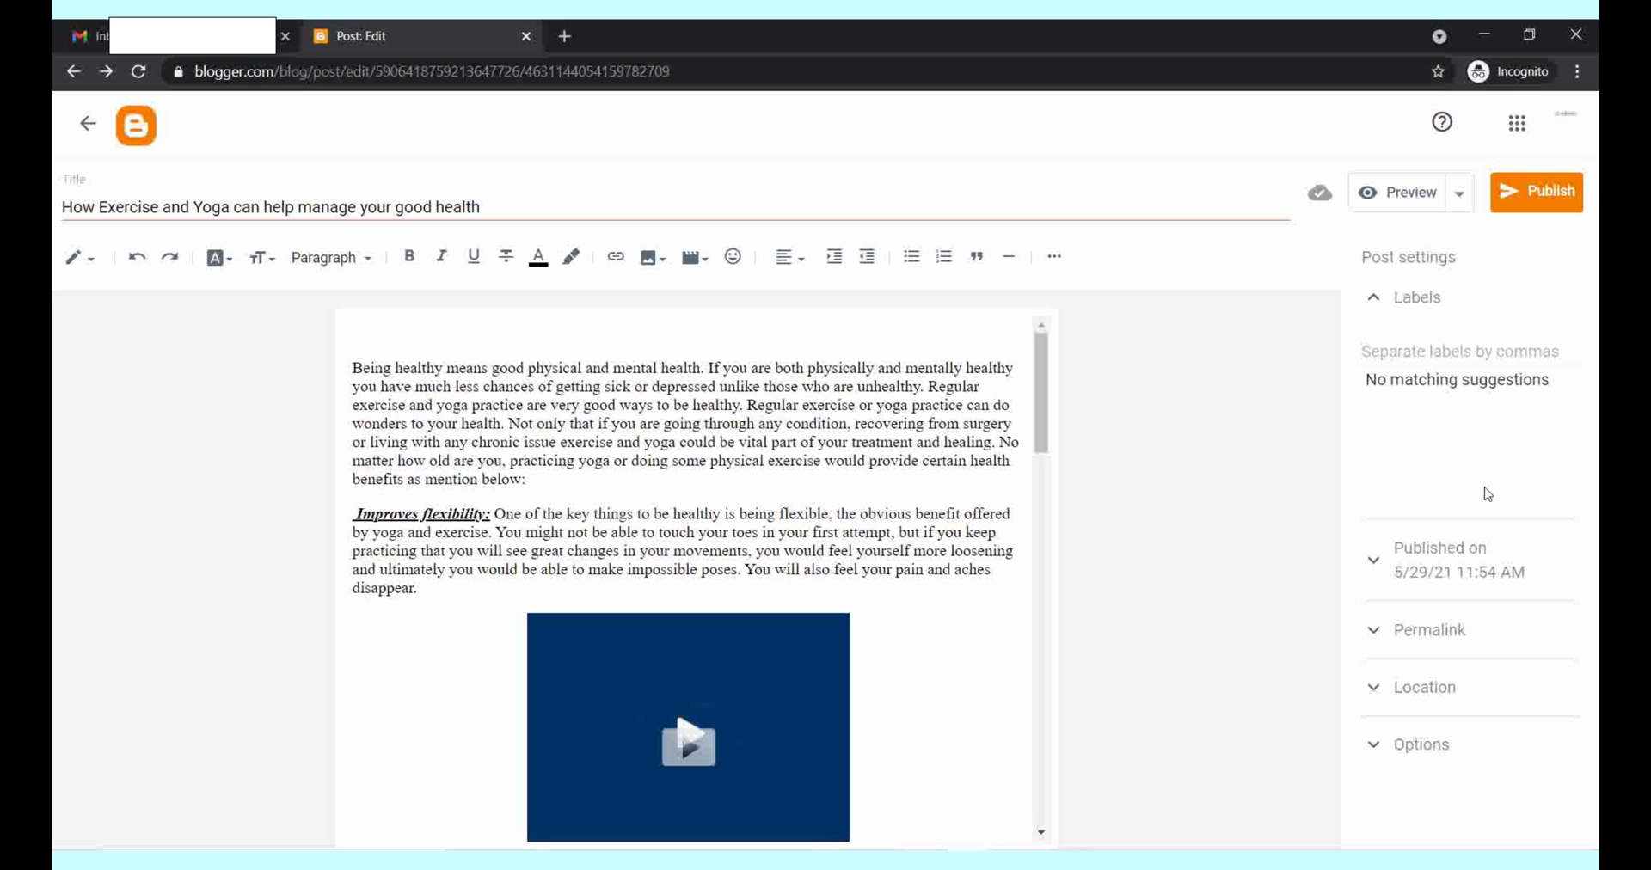
pyautogui.click(1536, 193)
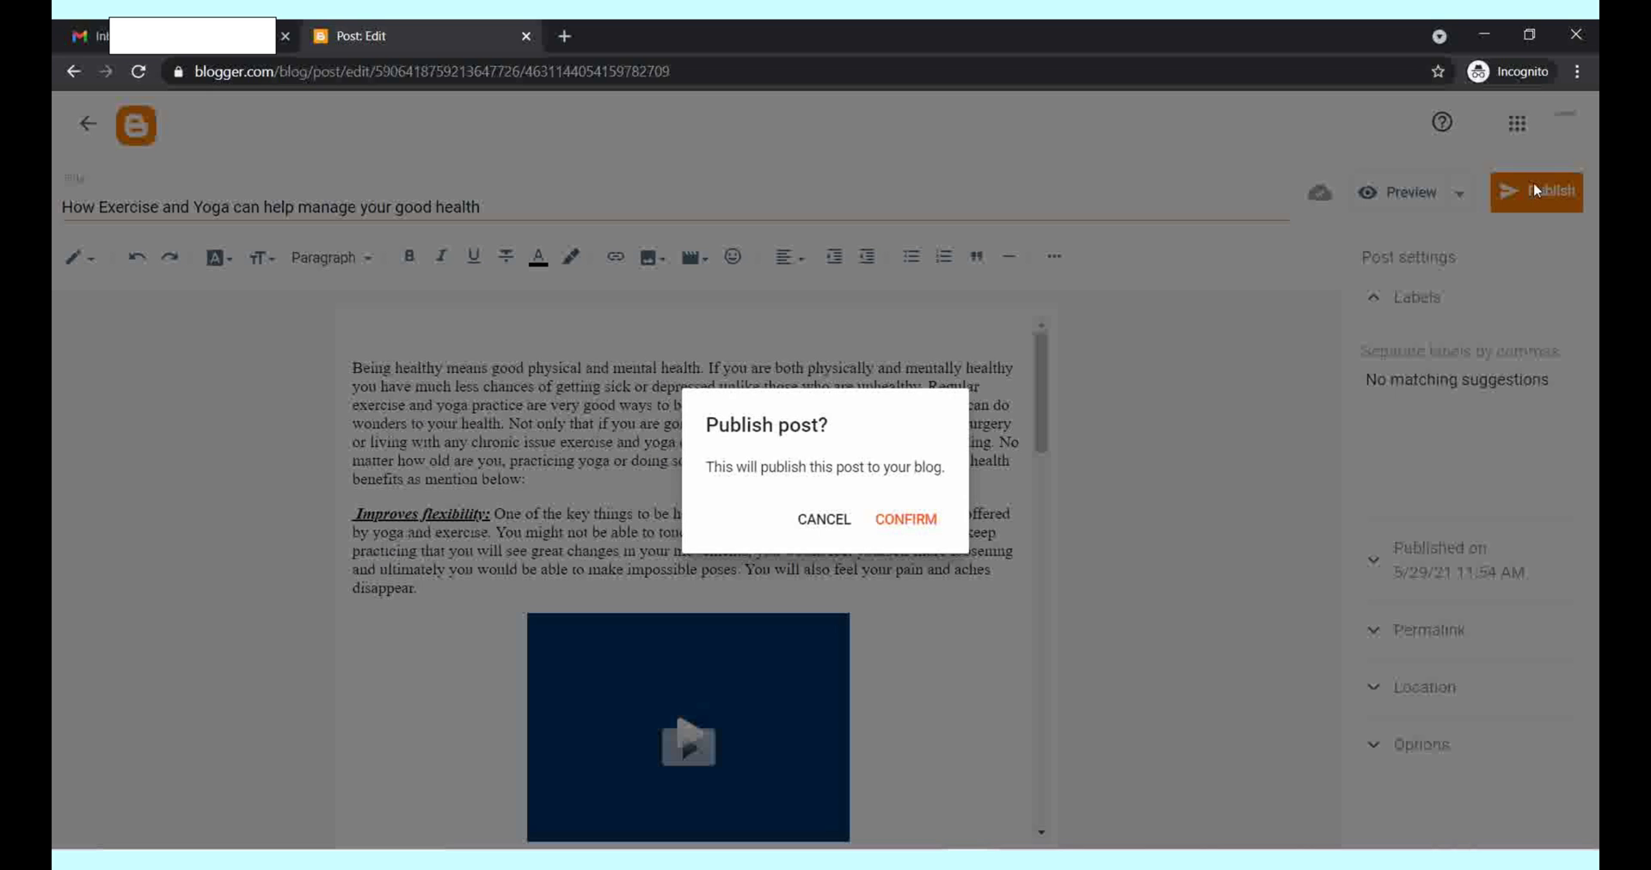
pyautogui.click(912, 524)
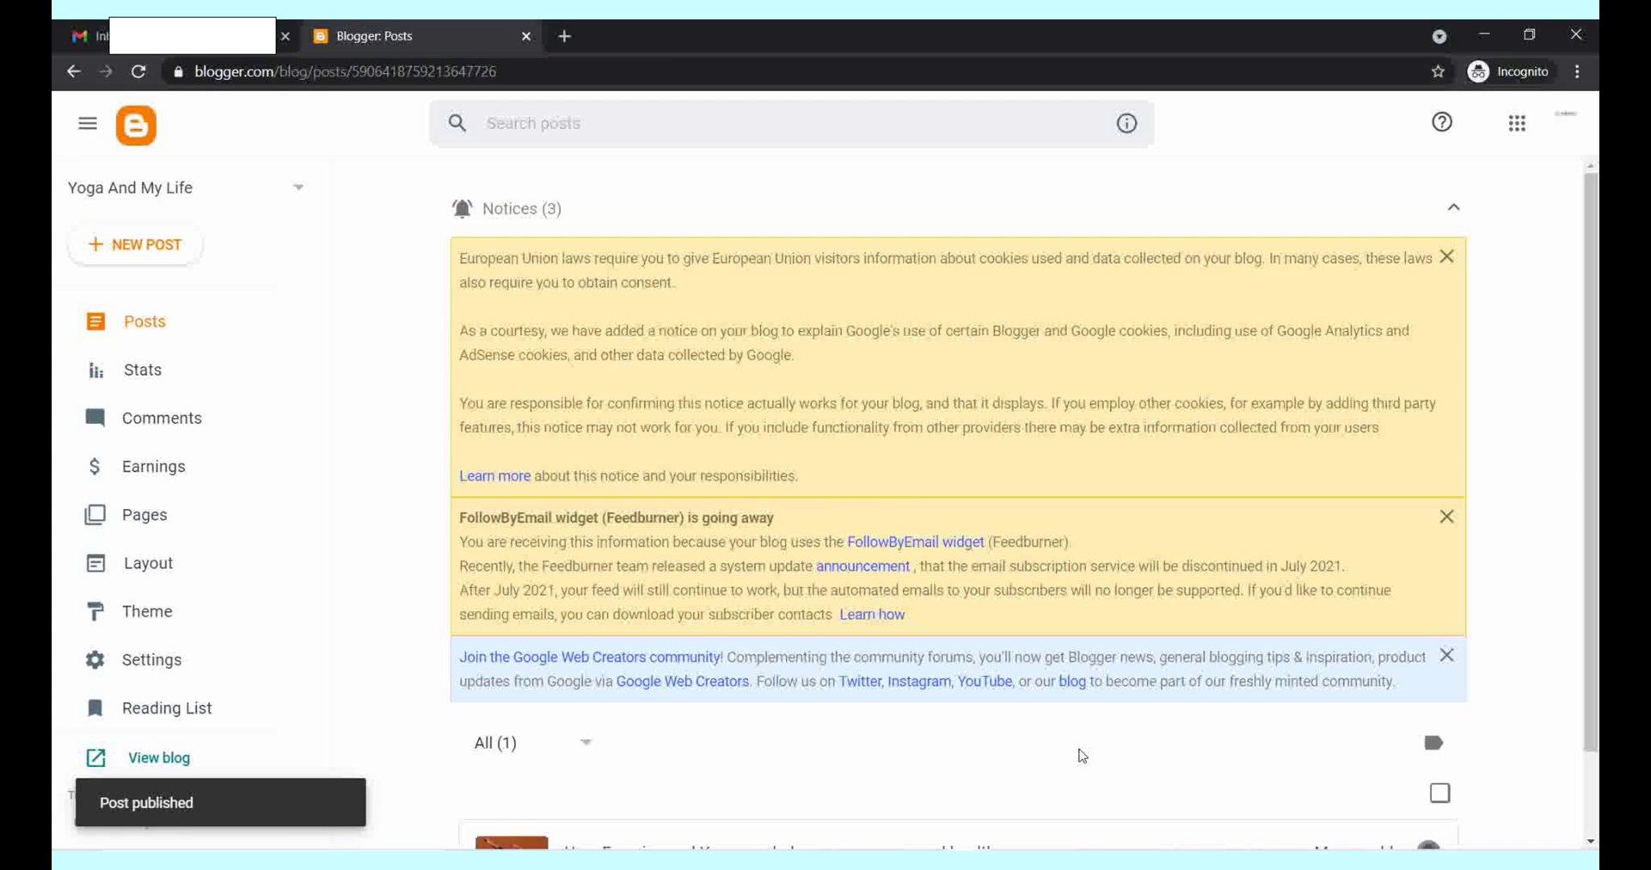
# Step: Scroll down the Posts list to the published yoga post
pyautogui.scroll(-1, 959, 516)
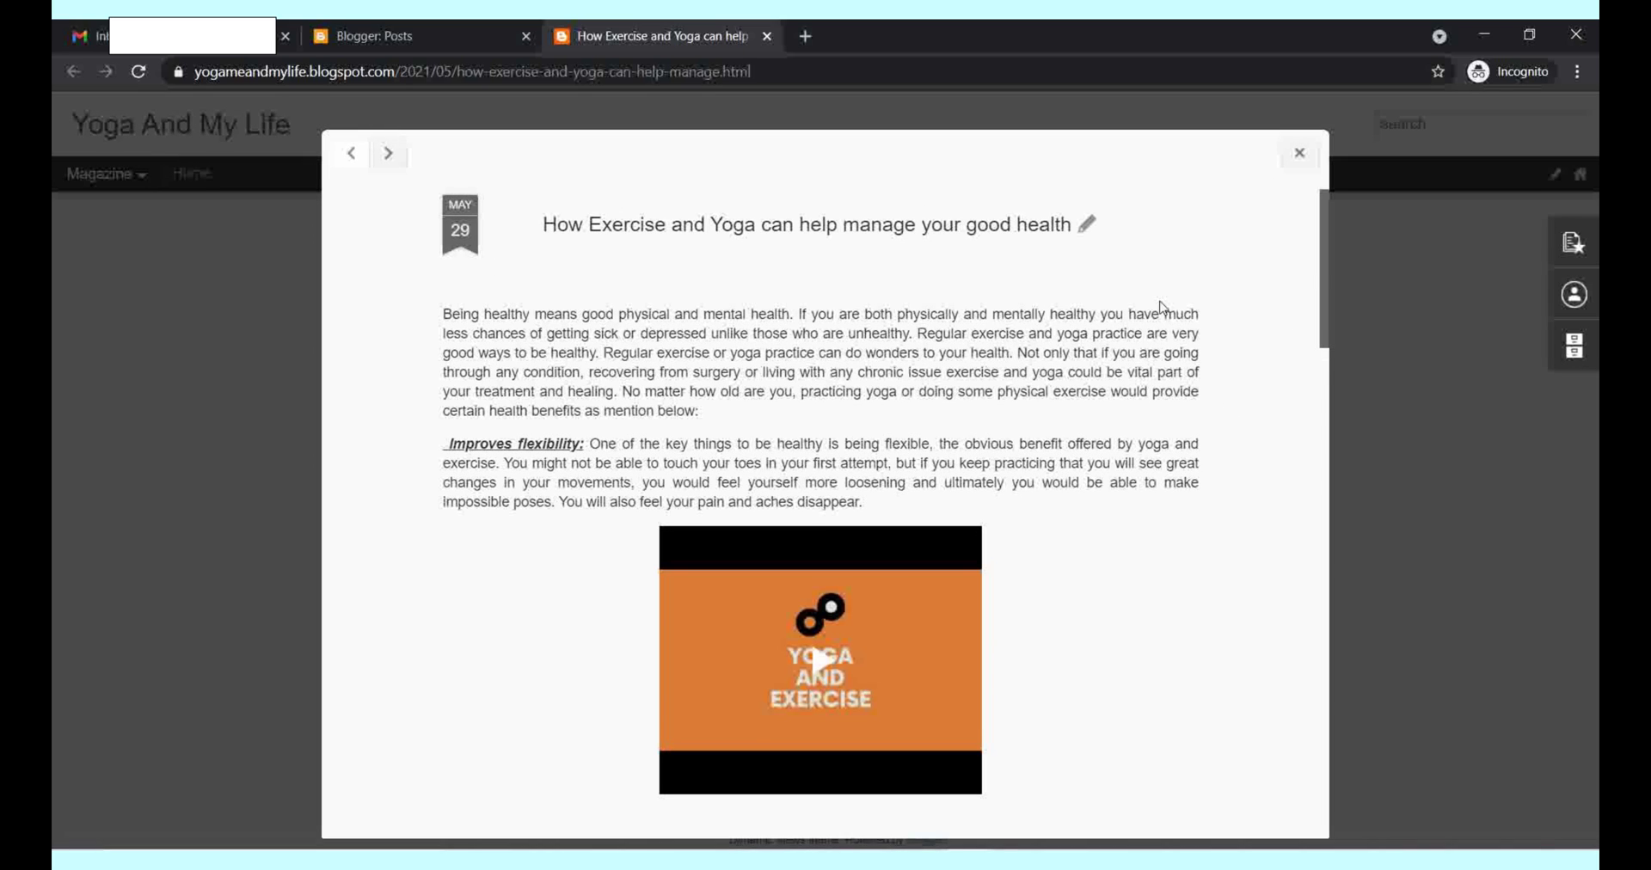
# Step: Scroll through the live post and play its embedded yoga video
pyautogui.moveTo(1322, 299); pyautogui.dragTo(1210, 781)
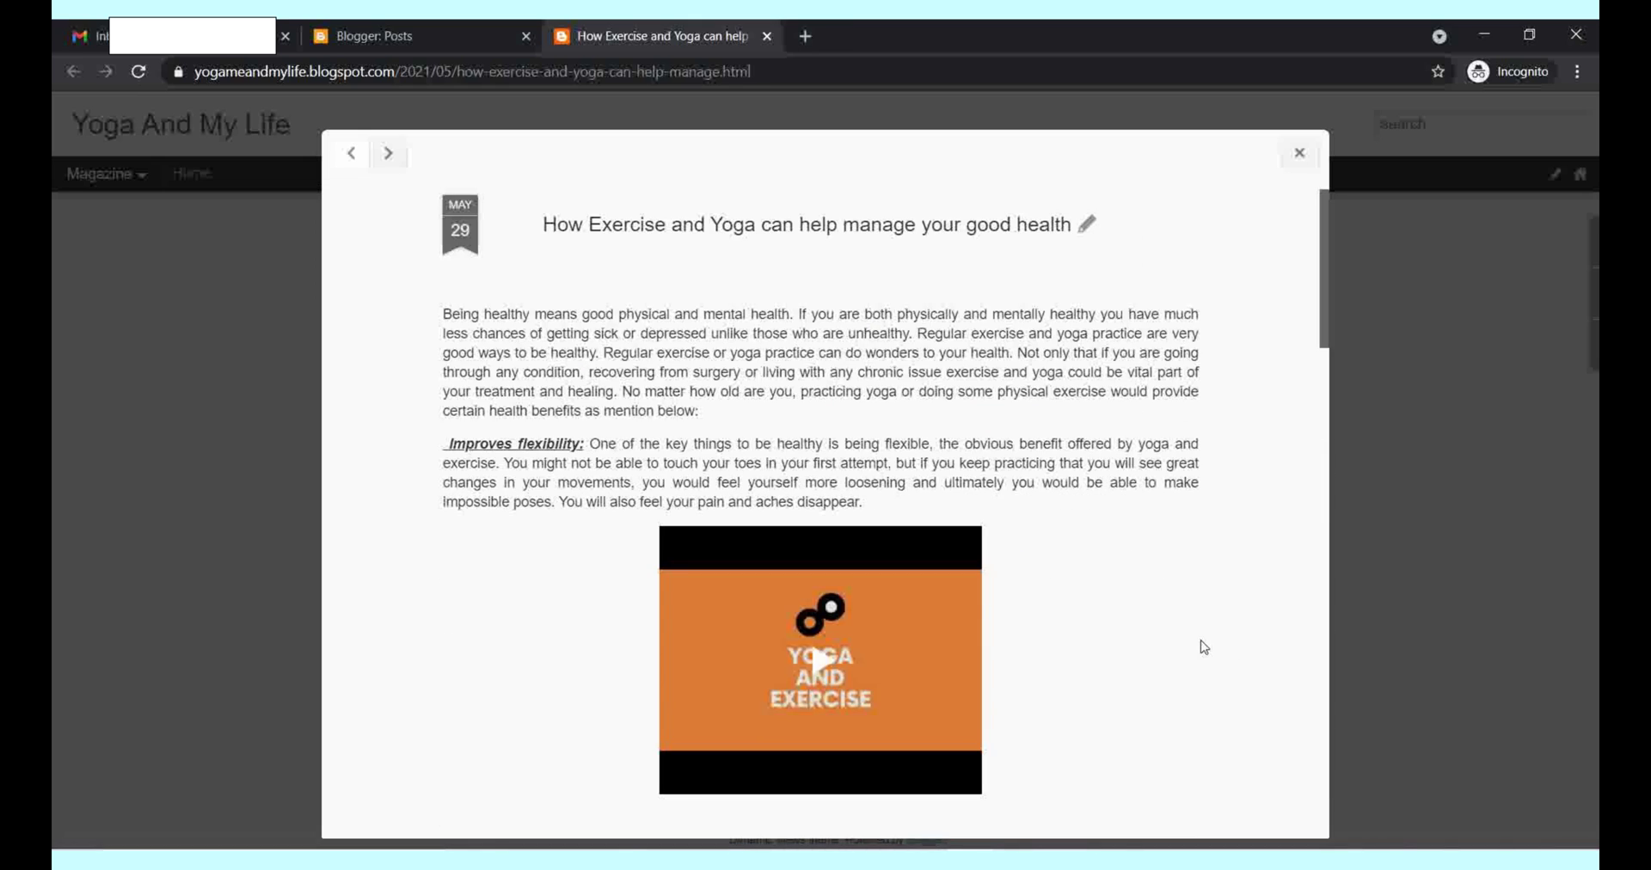
pyautogui.moveTo(1322, 307); pyautogui.dragTo(1224, 221)
pyautogui.click(822, 667)
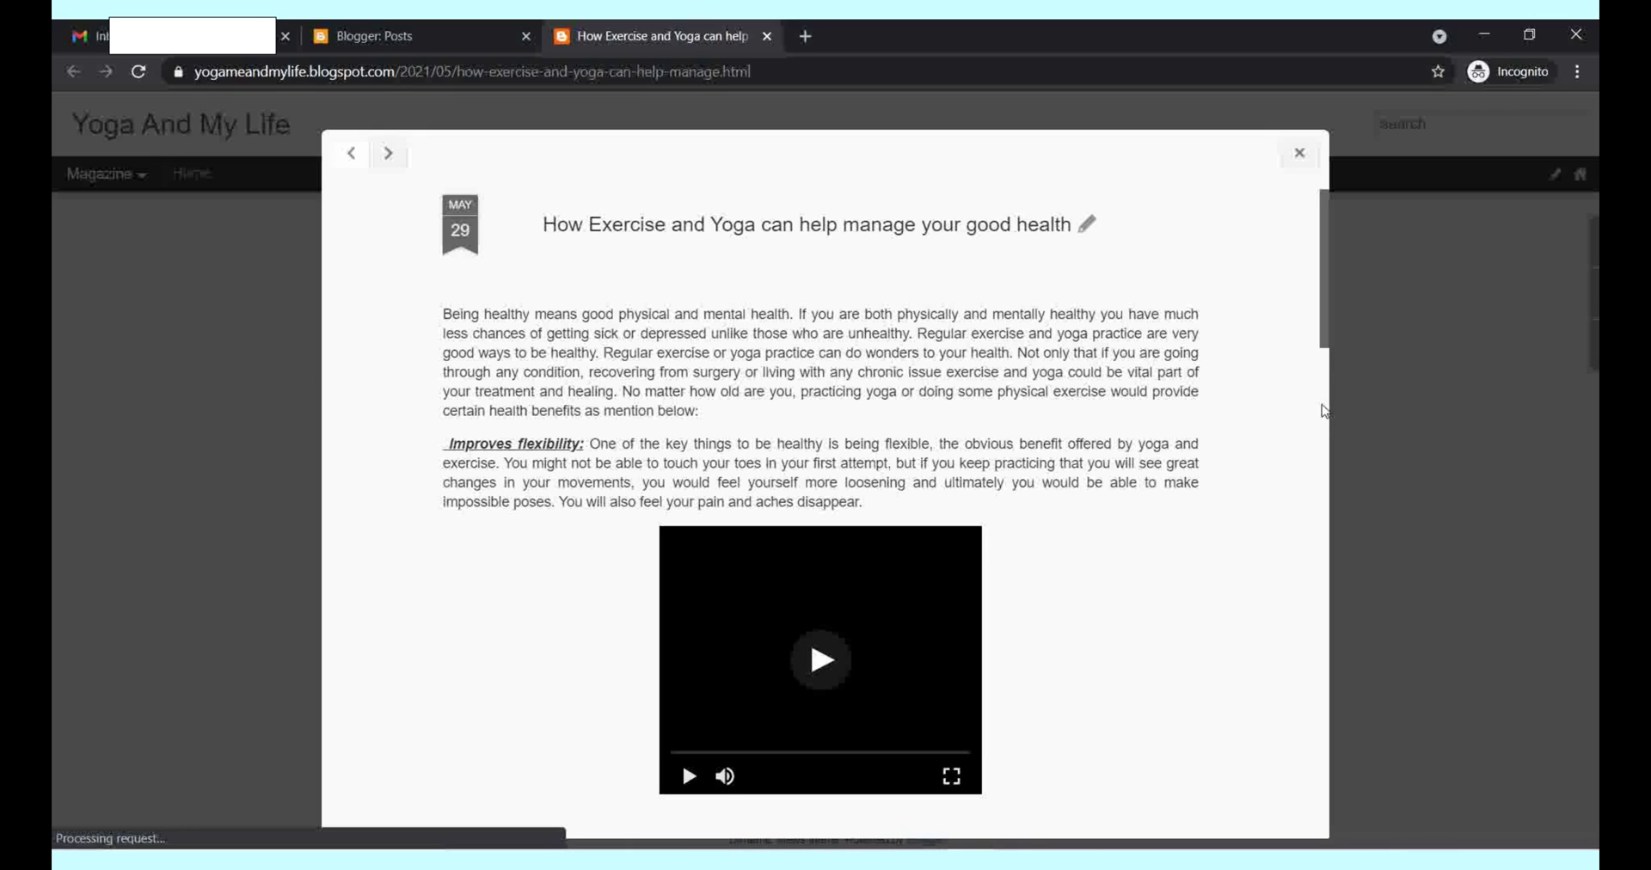
pyautogui.click(810, 662)
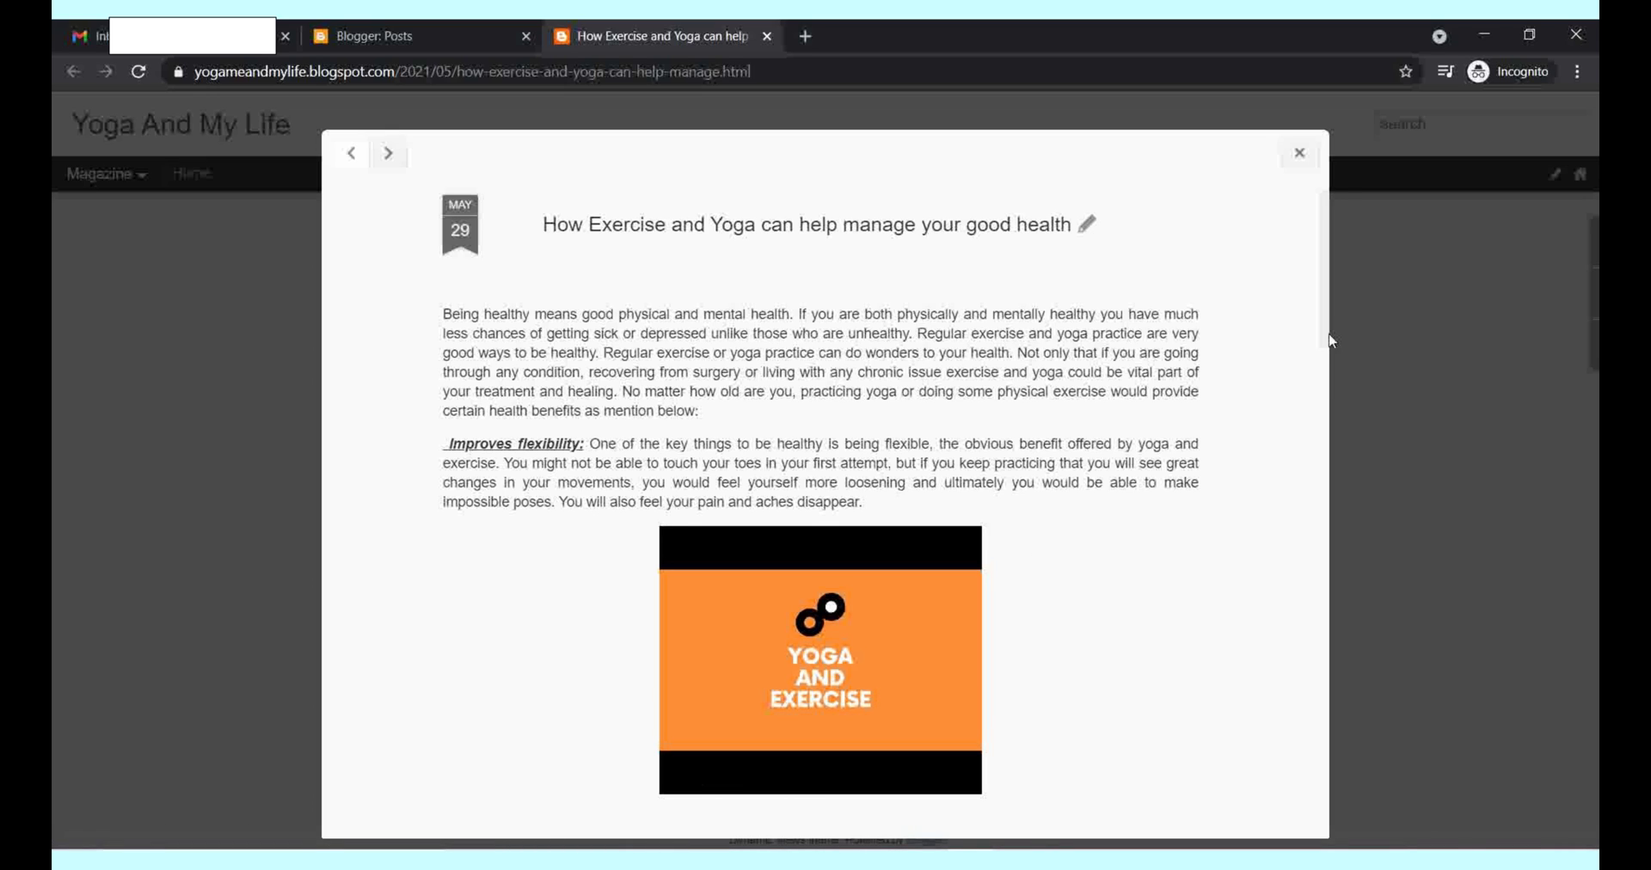
pyautogui.scroll(-6, 1308, 400)
pyautogui.scroll(-10, 1296, 459)
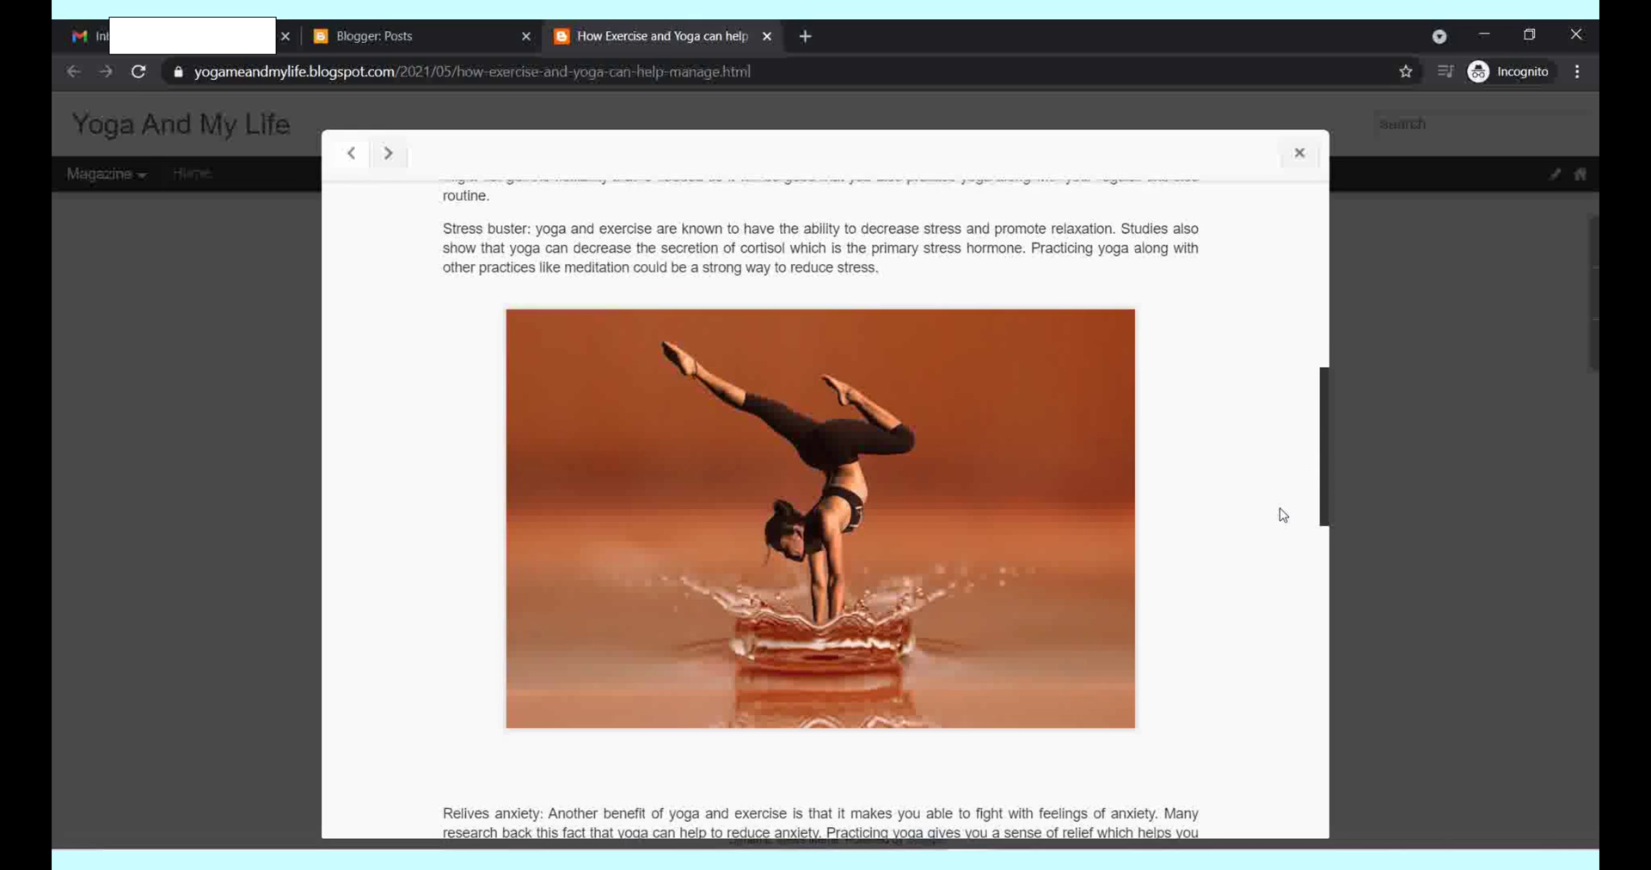
pyautogui.scroll(16, 1264, 447)
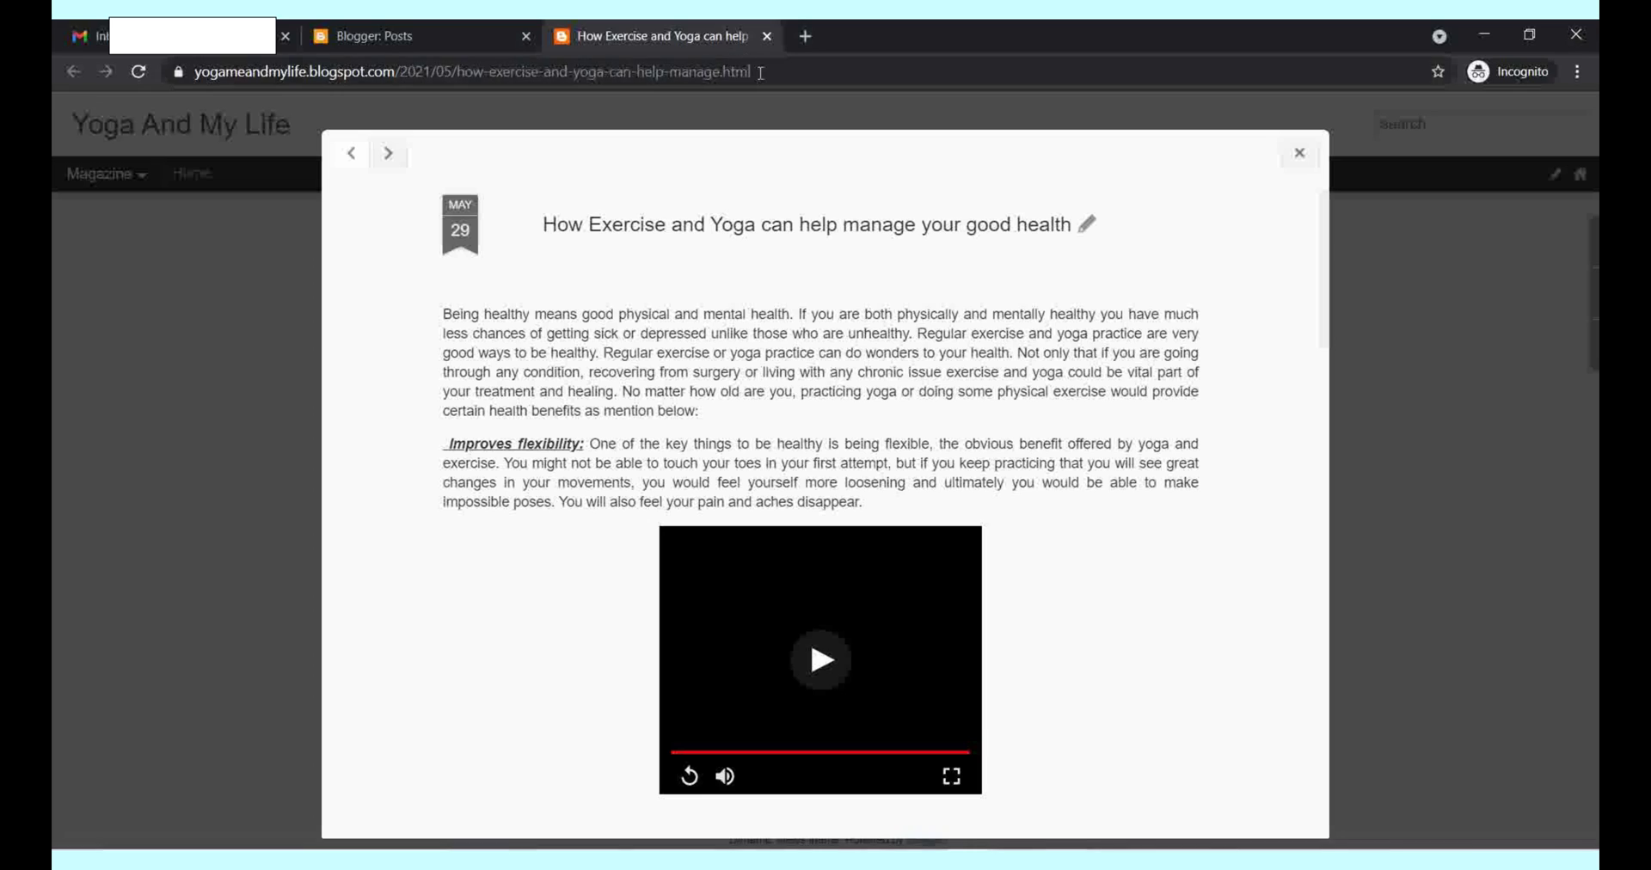
# Step: Copy the base address yogameandmylife.blogspot.com and load it in a new tab
pyautogui.click(760, 72)
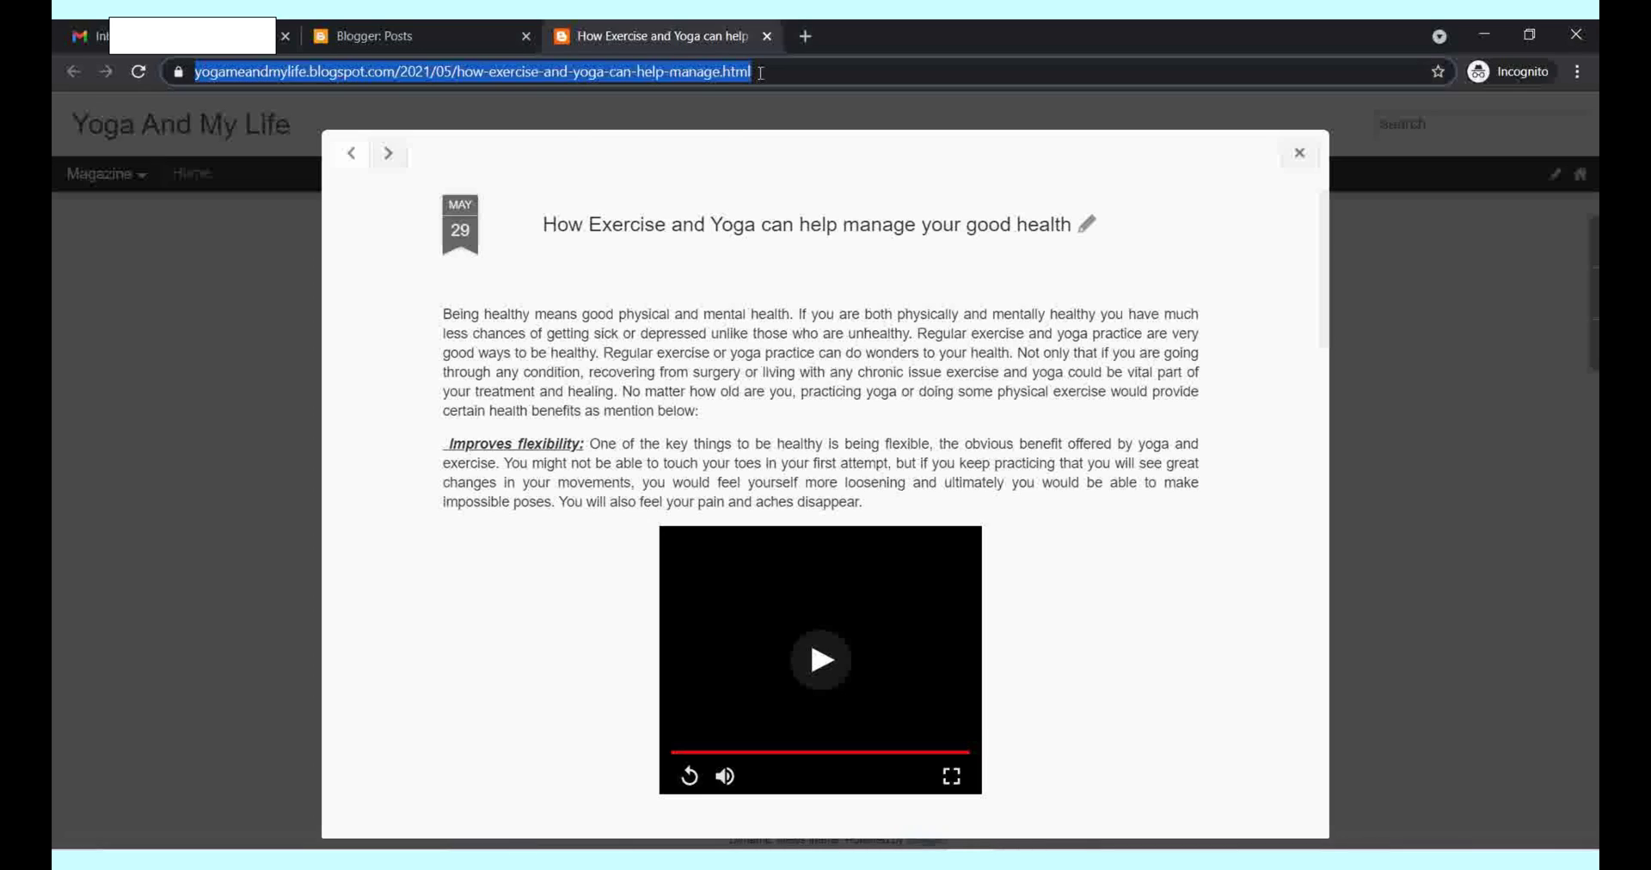
pyautogui.click(470, 78)
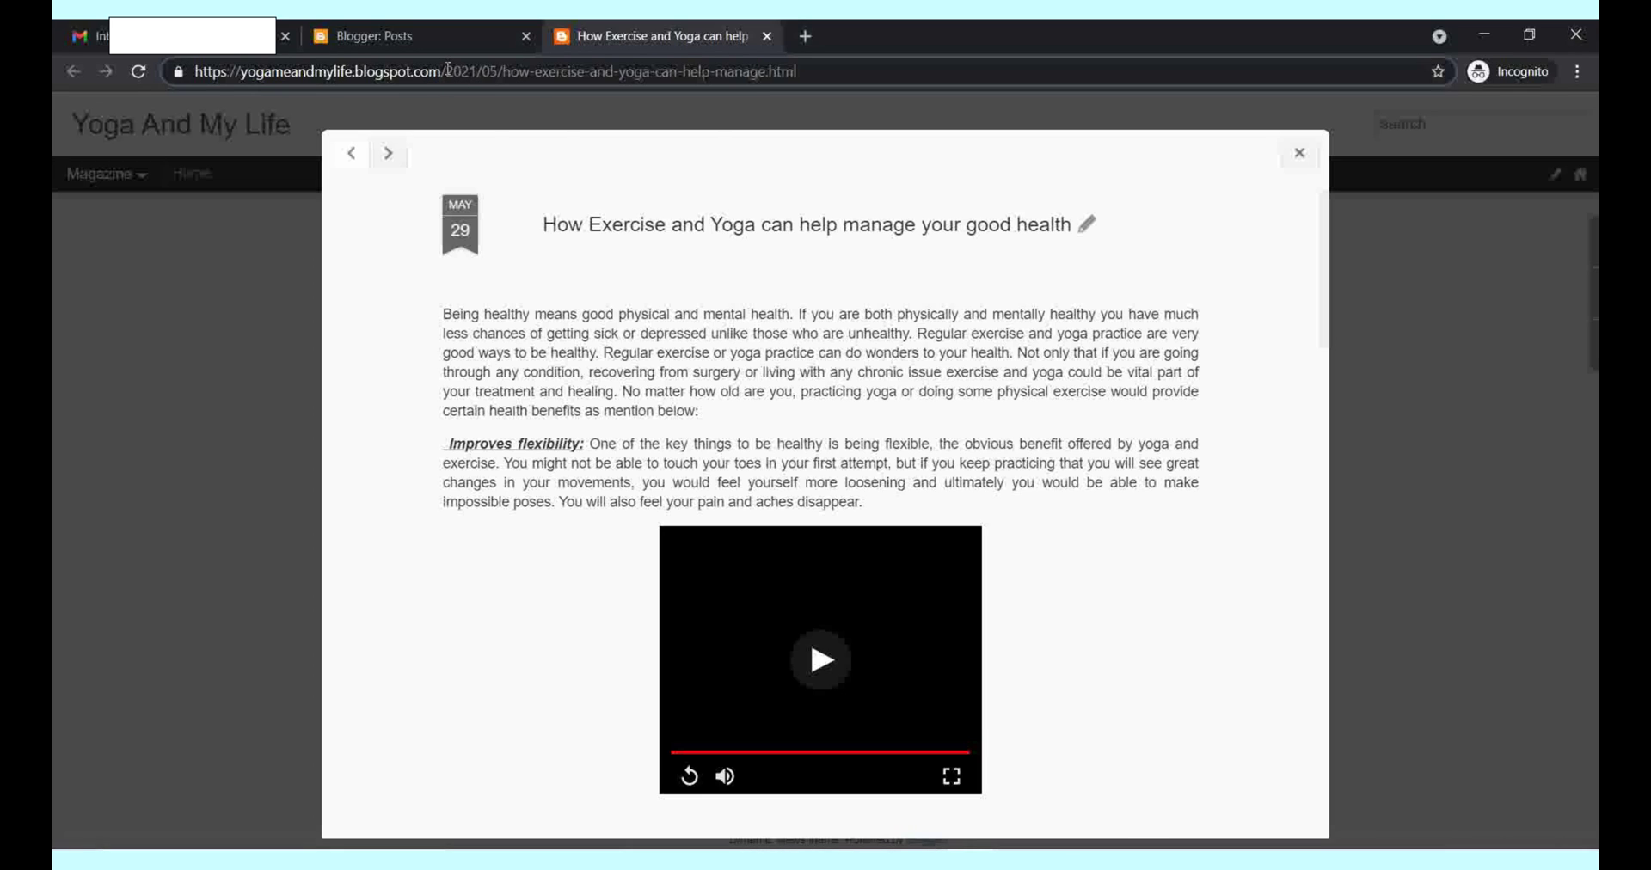
pyautogui.moveTo(447, 71); pyautogui.dragTo(195, 82)
pyautogui.hotkey('ctrl', 'c')
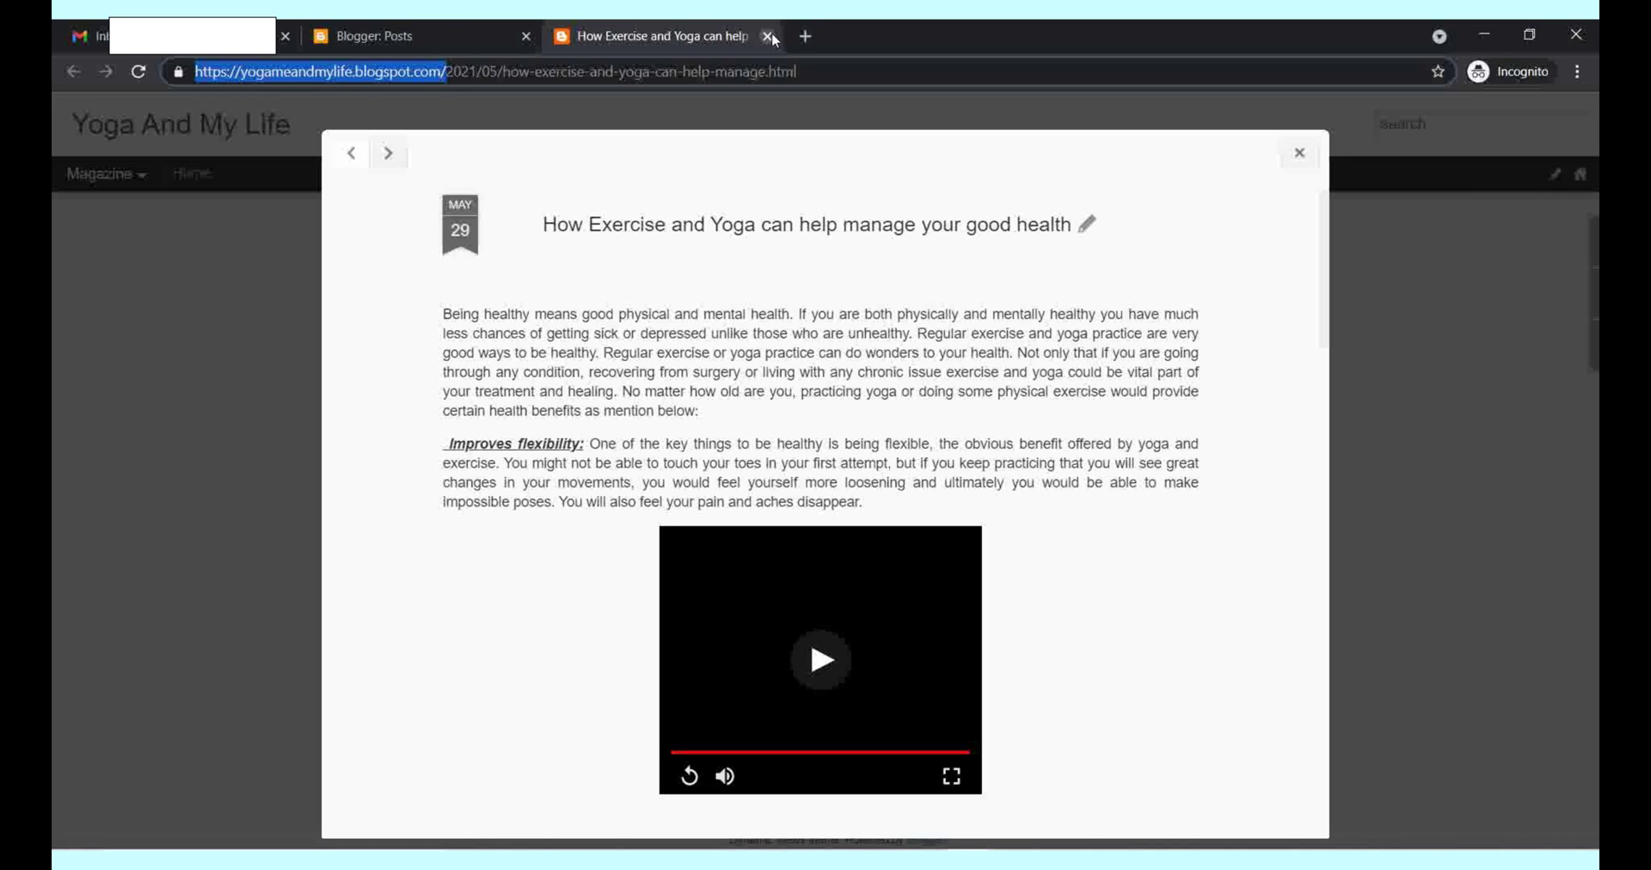
pyautogui.click(803, 38)
pyautogui.hotkey('ctrl', 'v')
pyautogui.press('Return')
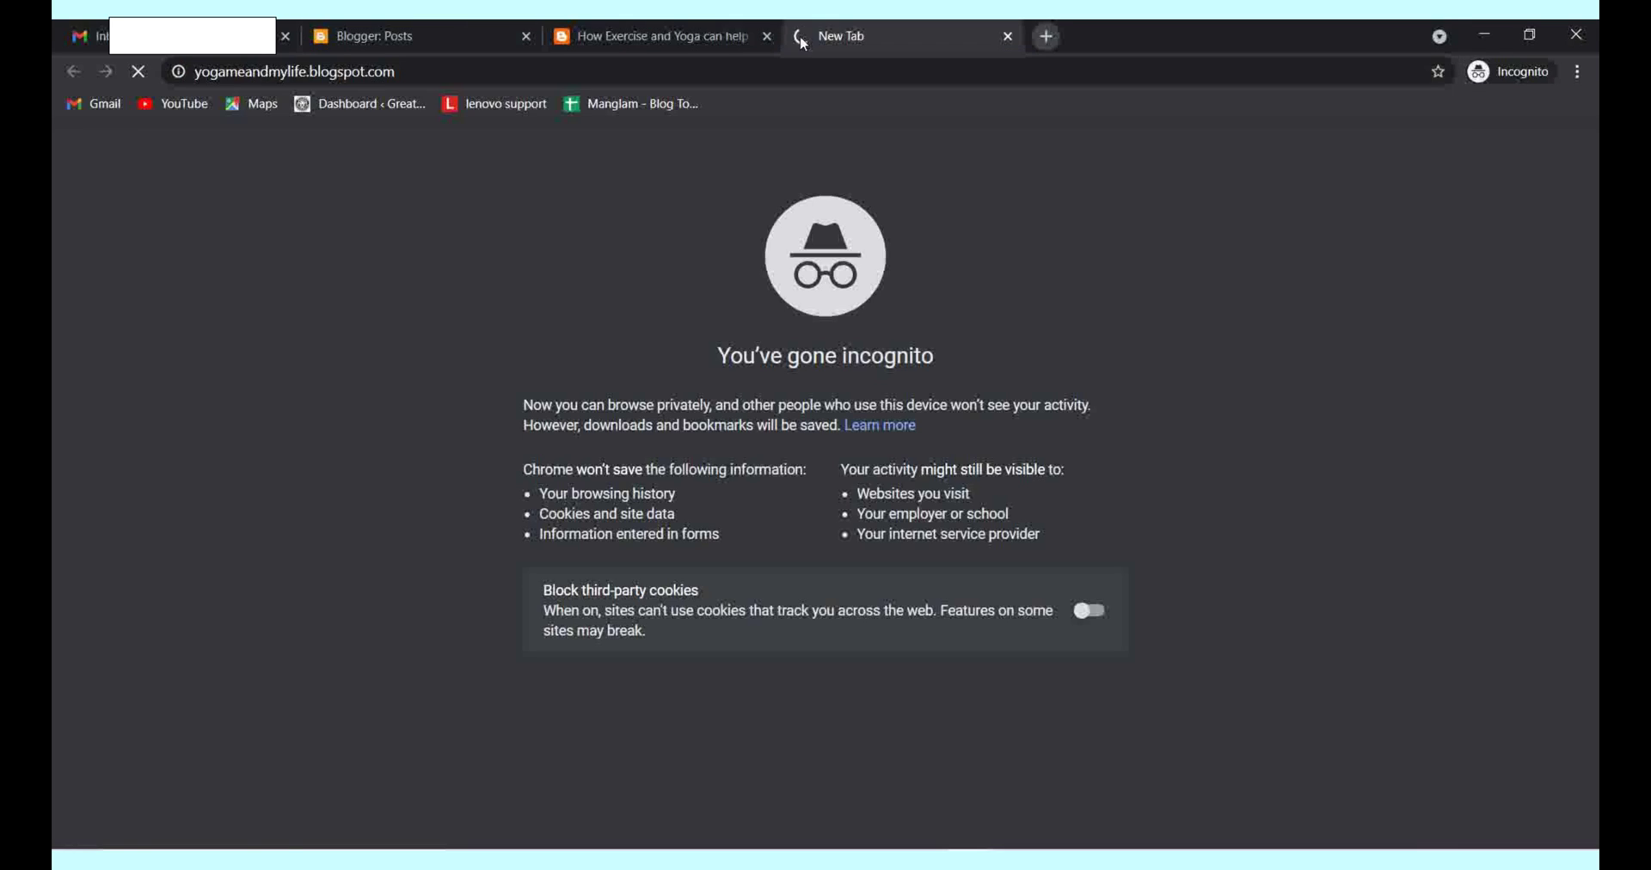